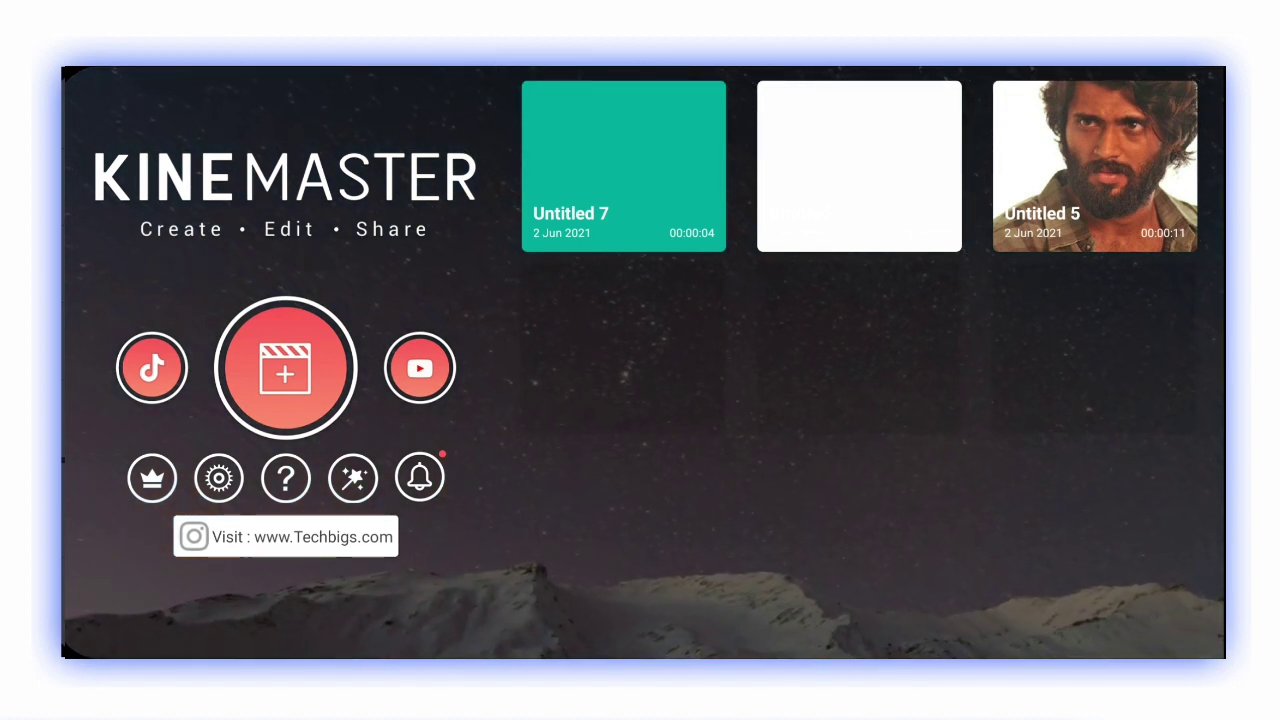
Start a 9:16 project with a black background clip stretched to 15.421 seconds
click(286, 367)
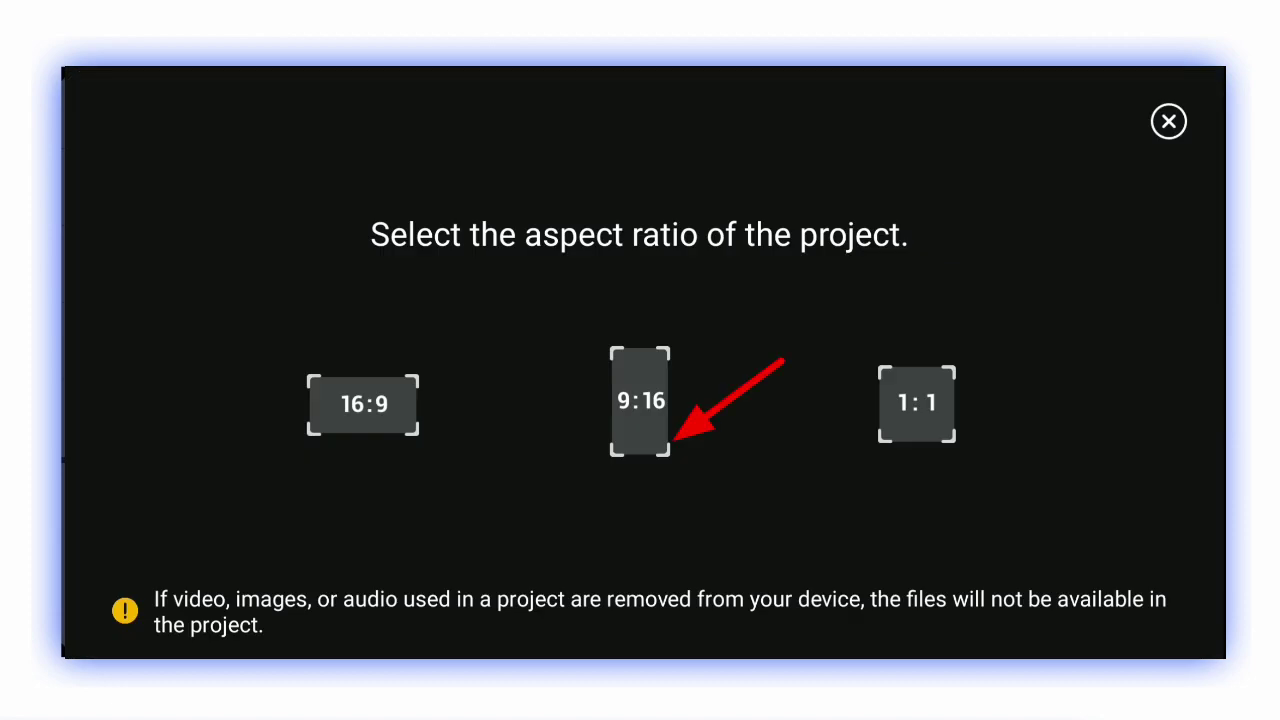
click(640, 400)
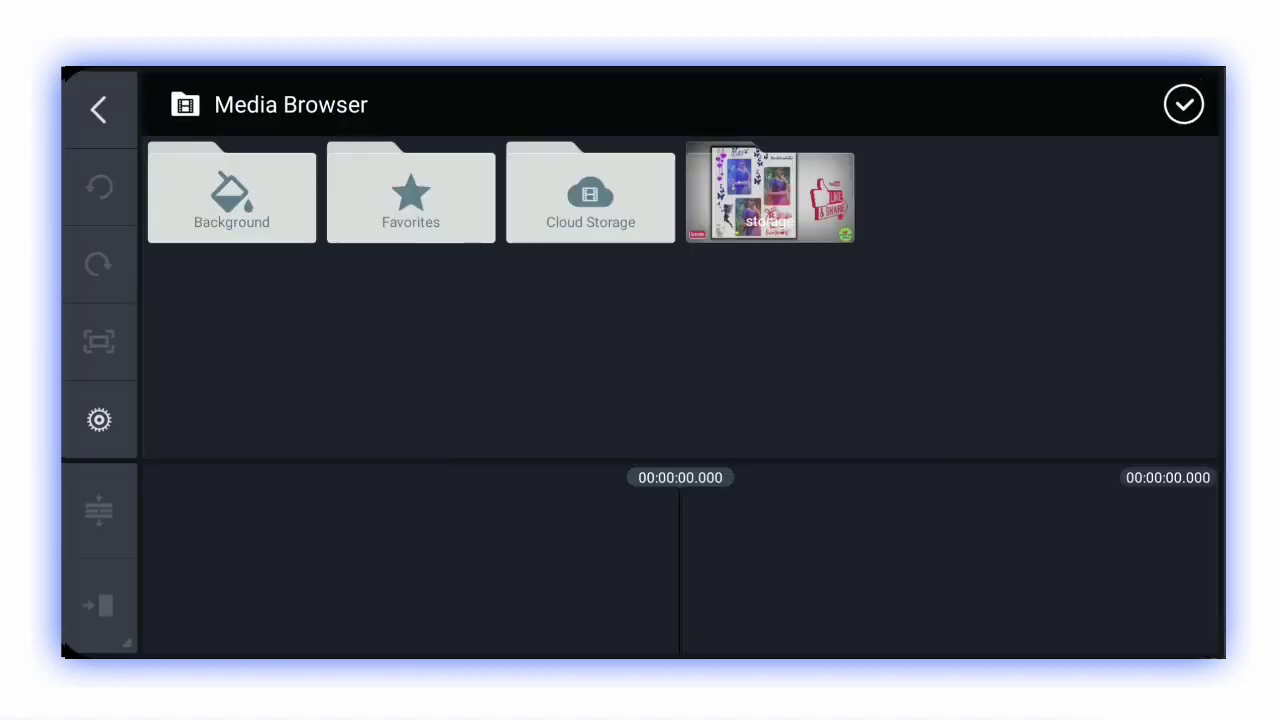
click(231, 193)
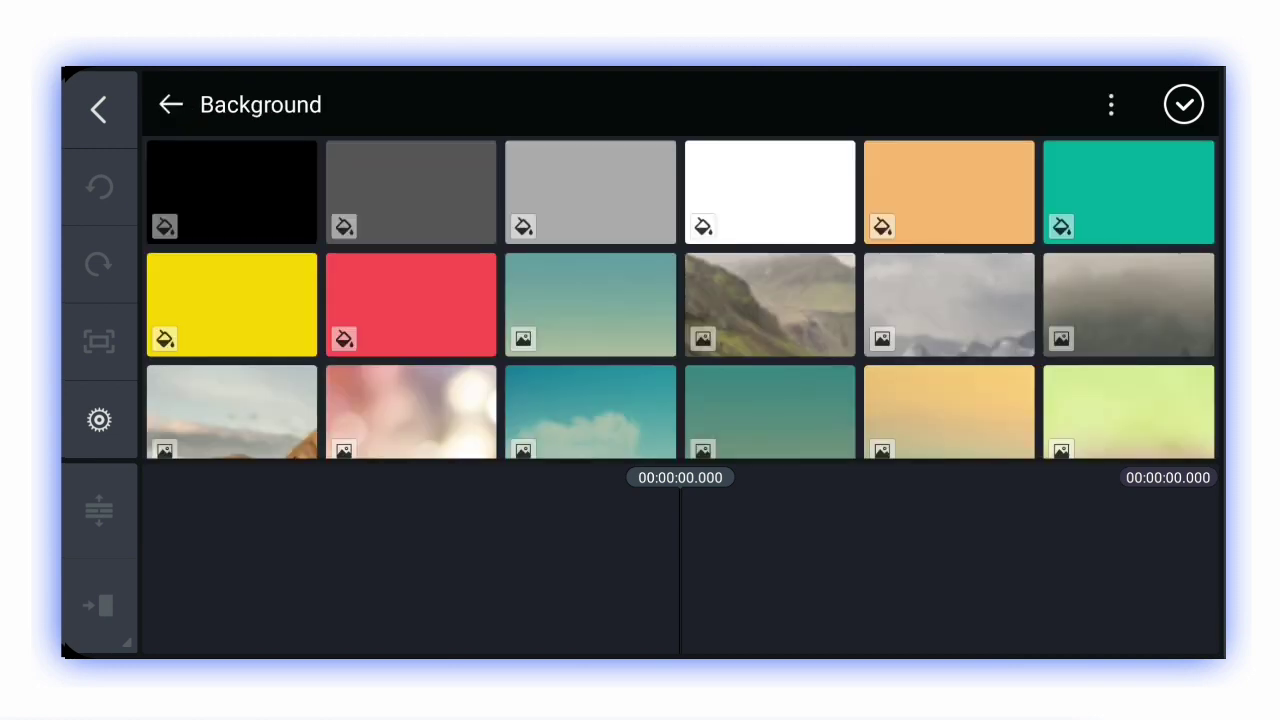
click(231, 193)
click(1183, 104)
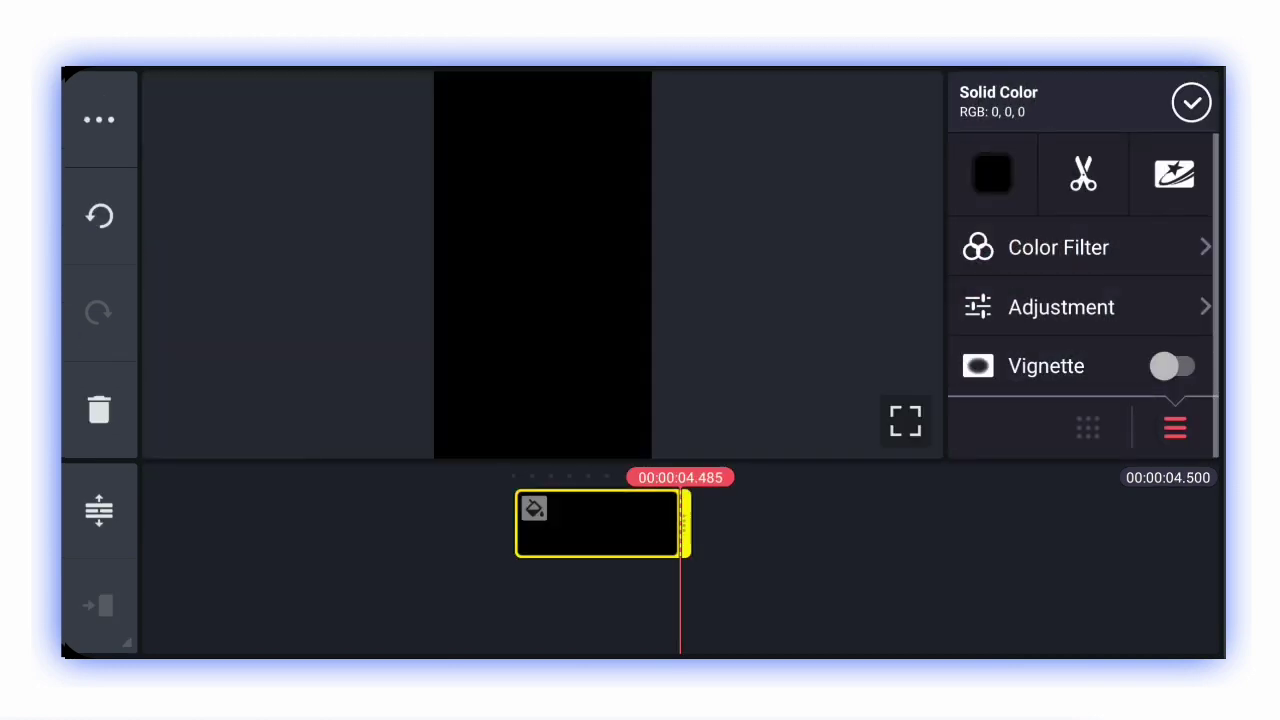
drag(680, 522, 700, 522)
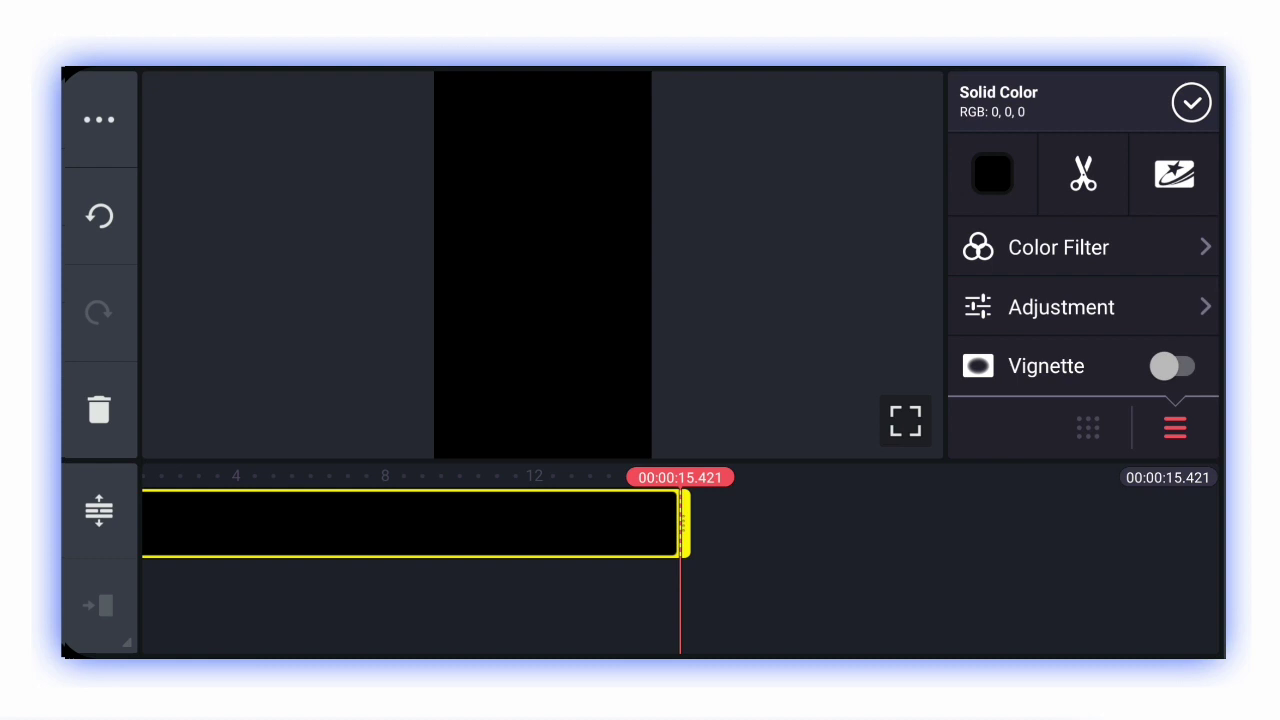
click(1191, 102)
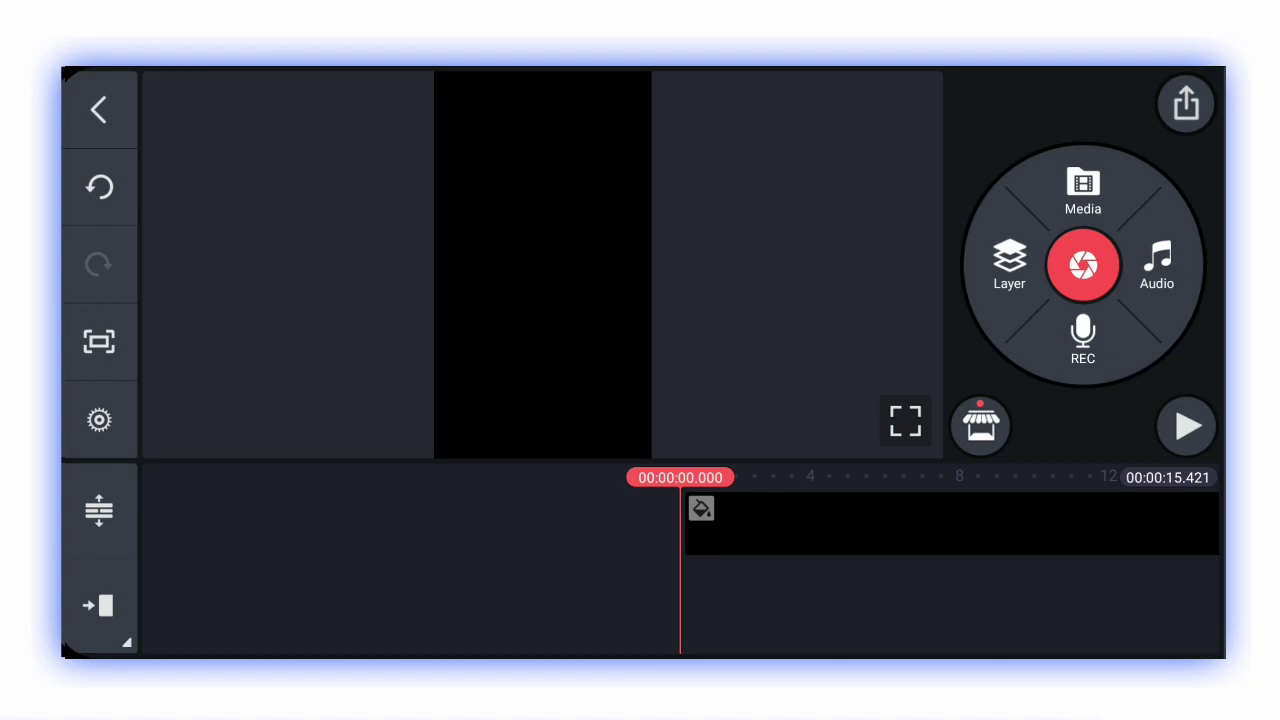
Preview a track from the VideoToAudio folder and add it as background music
click(1157, 264)
click(130, 626)
click(300, 168)
scroll(350, 400, down, 2)
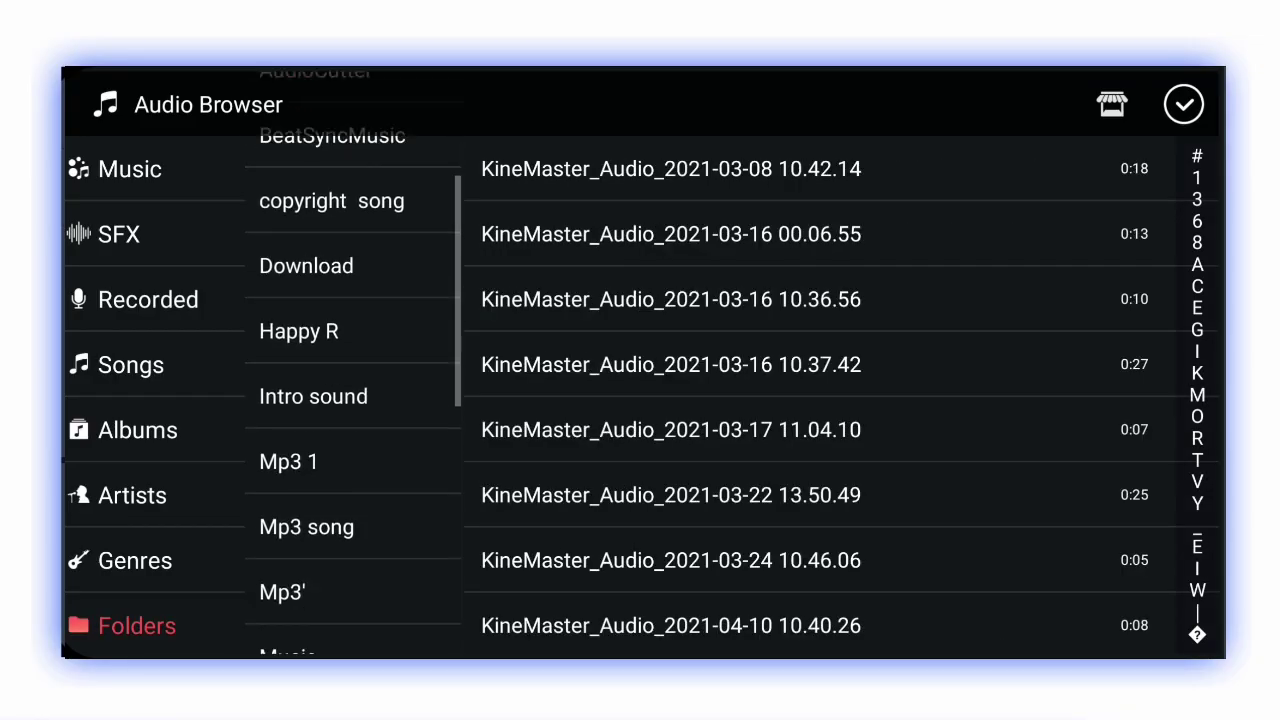
scroll(350, 400, down, 3)
scroll(350, 400, down, 2)
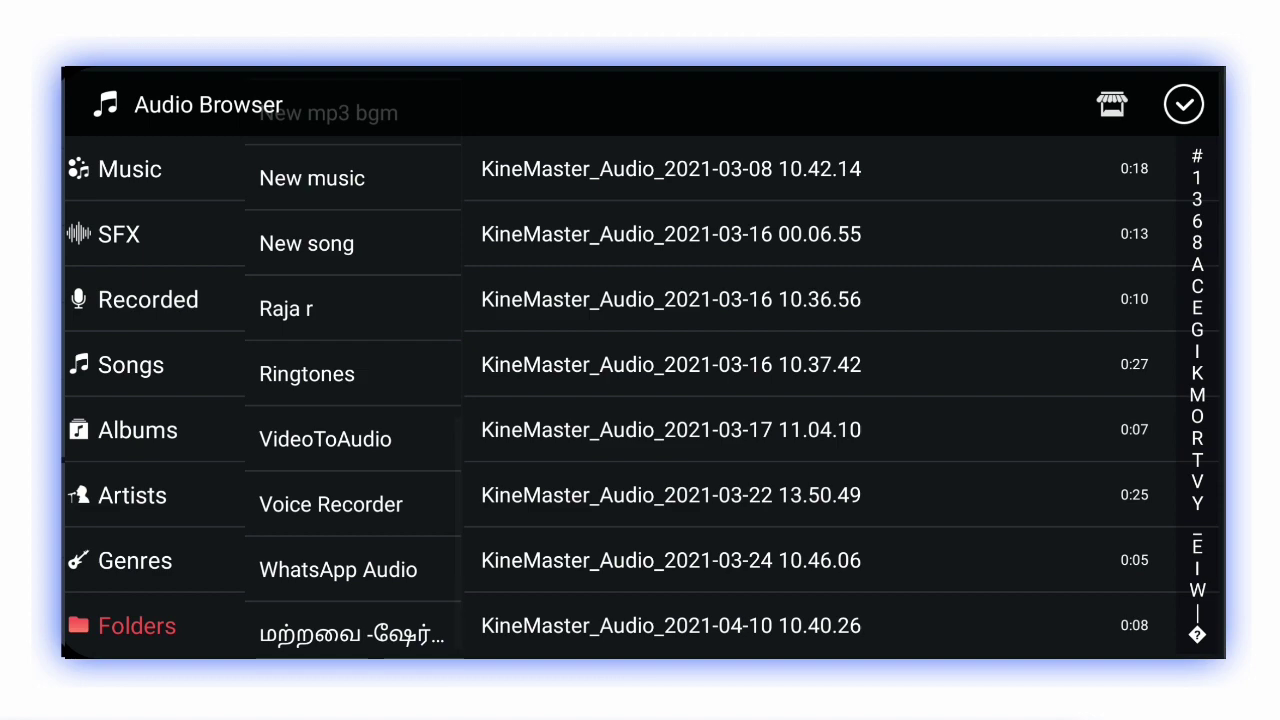
click(325, 439)
click(670, 299)
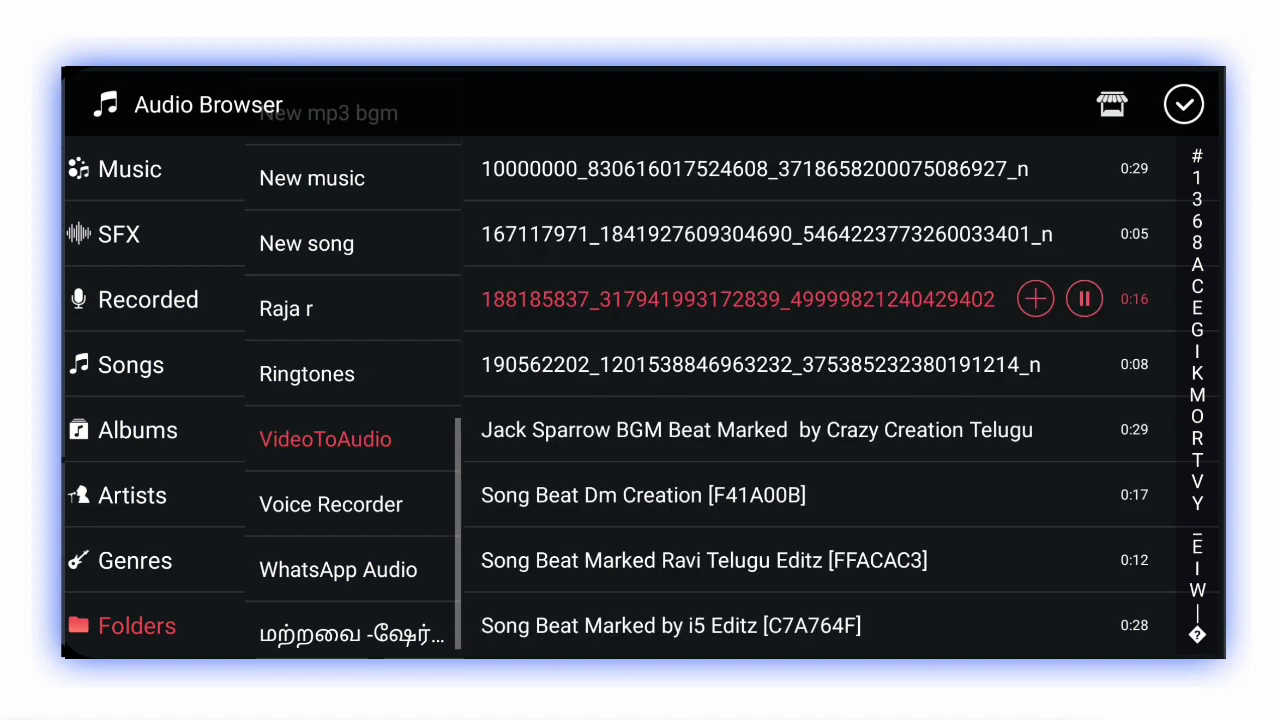
click(1037, 299)
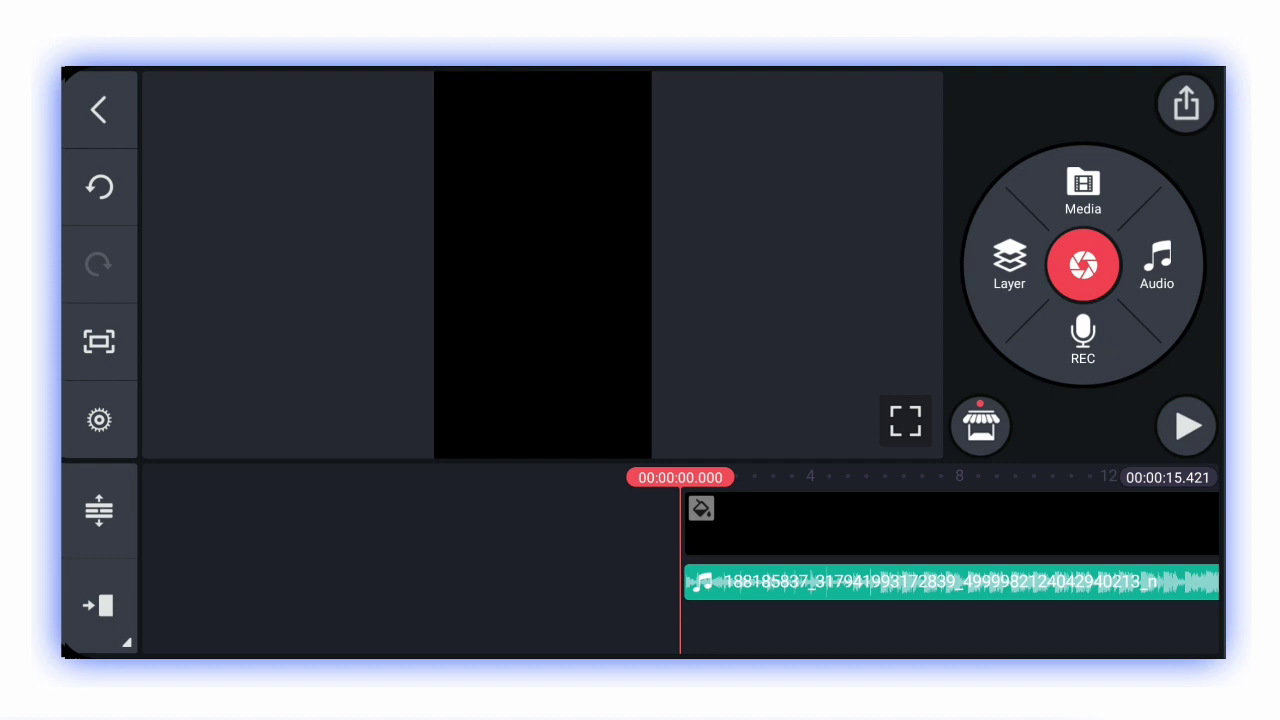
Scrub the timeline to check the music under the black background clip
drag(950, 520, 400, 520)
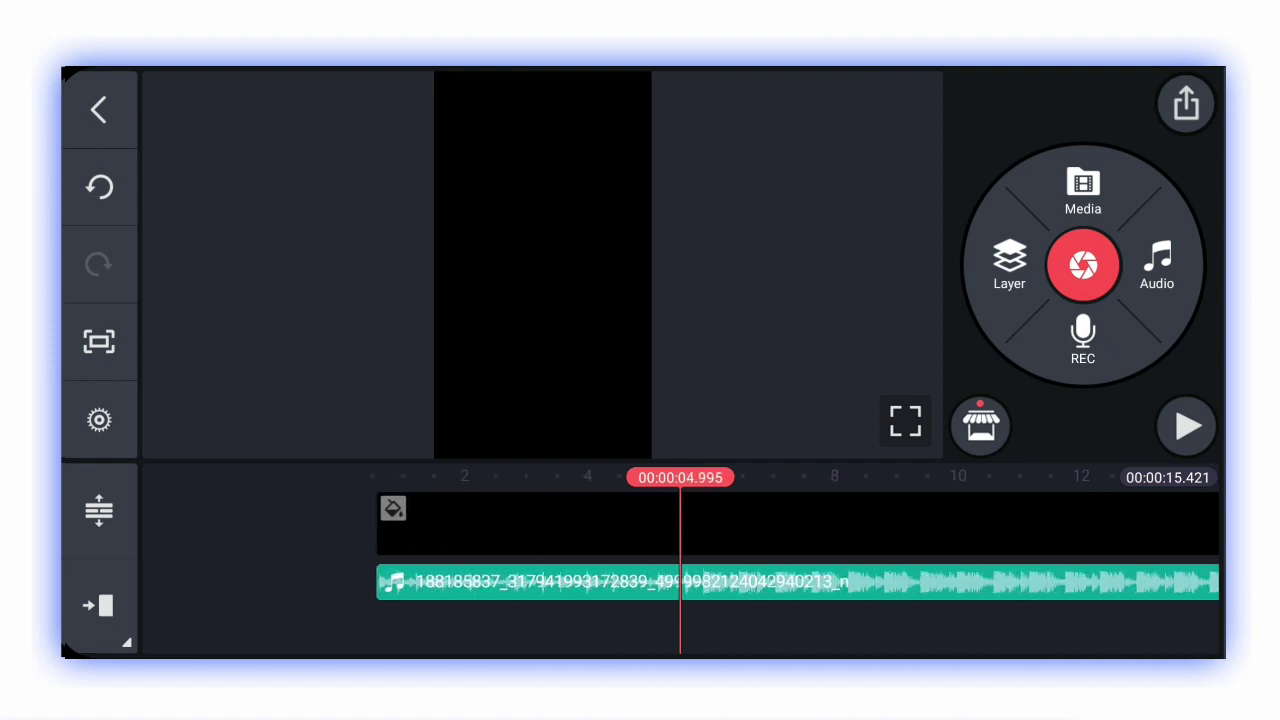
drag(700, 520, 680, 520)
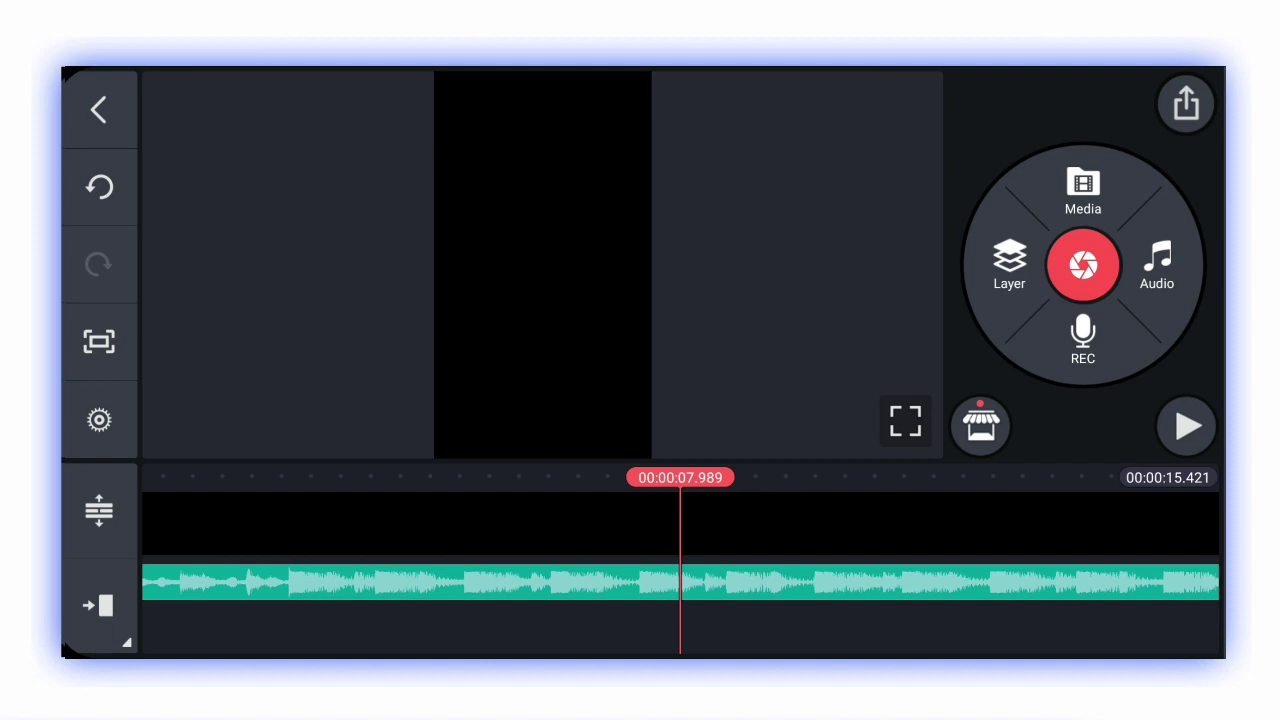
mouse_move(400, 520)
mouse_down()
mouse_move(950, 520)
mouse_move(340, 520)
mouse_up()
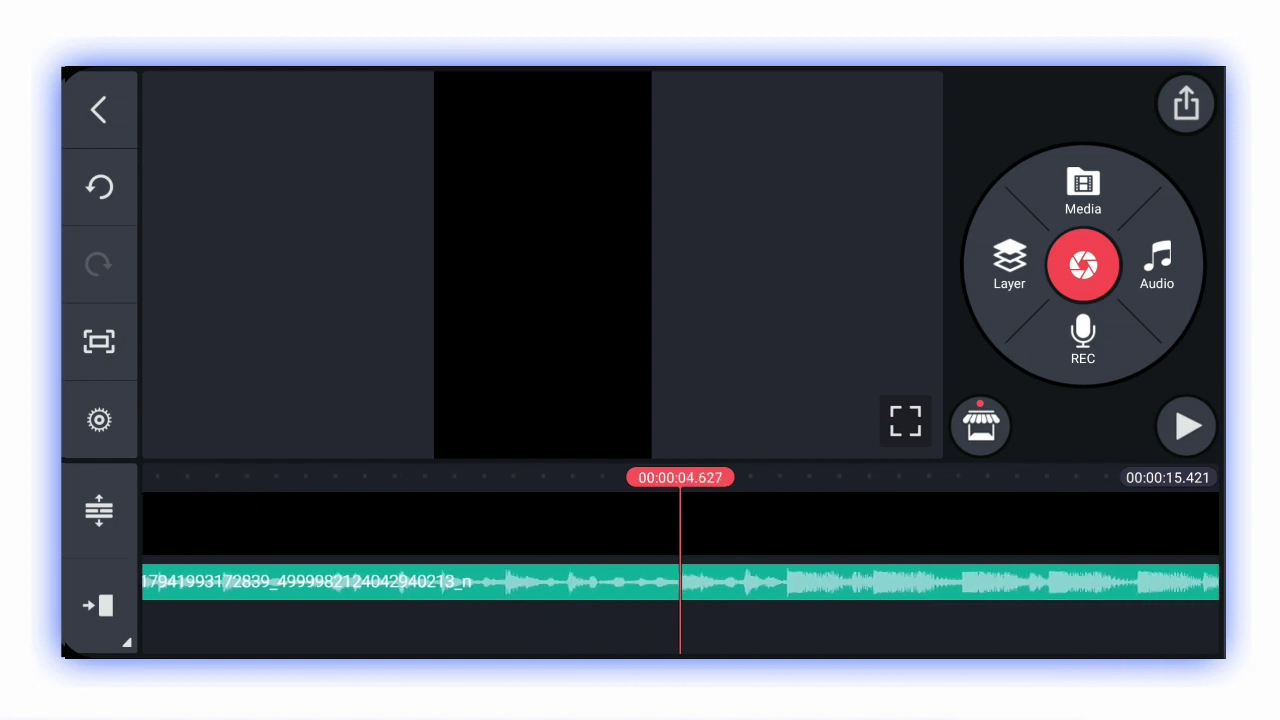
mouse_move(500, 520)
mouse_down()
mouse_move(440, 520)
mouse_move(515, 520)
mouse_move(390, 520)
mouse_move(455, 520)
mouse_move(428, 520)
mouse_up()
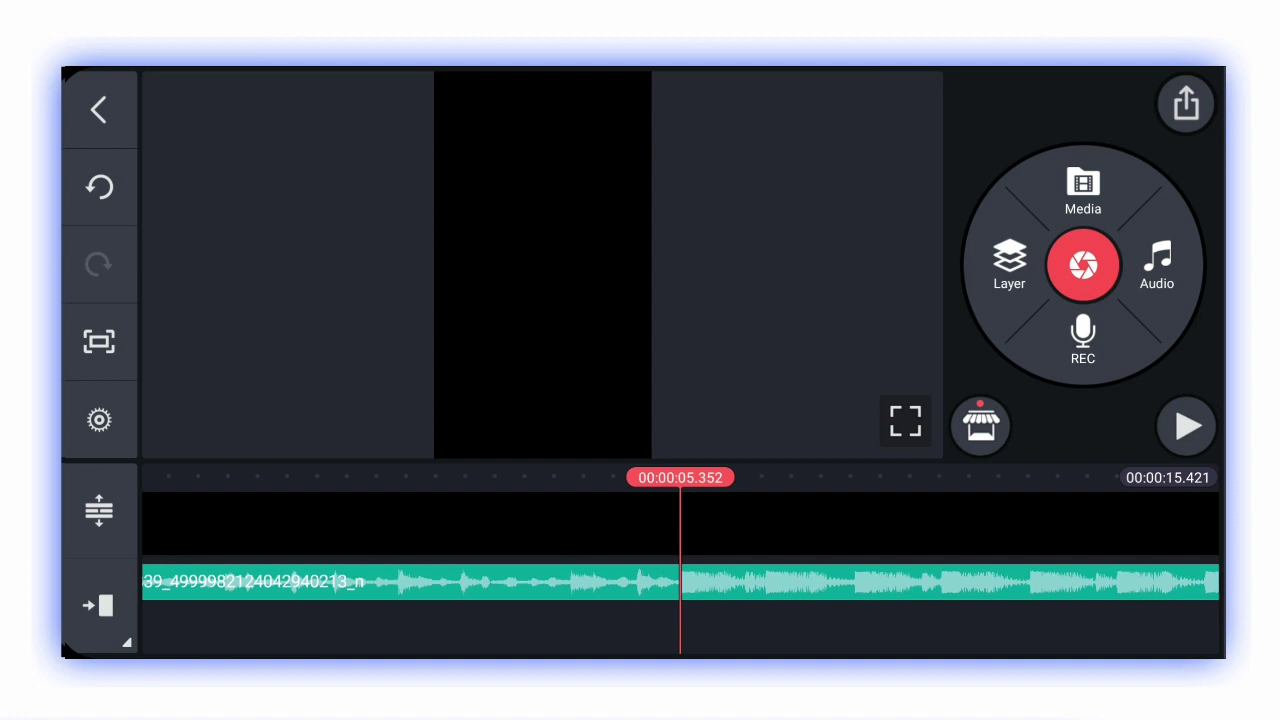
click(700, 522)
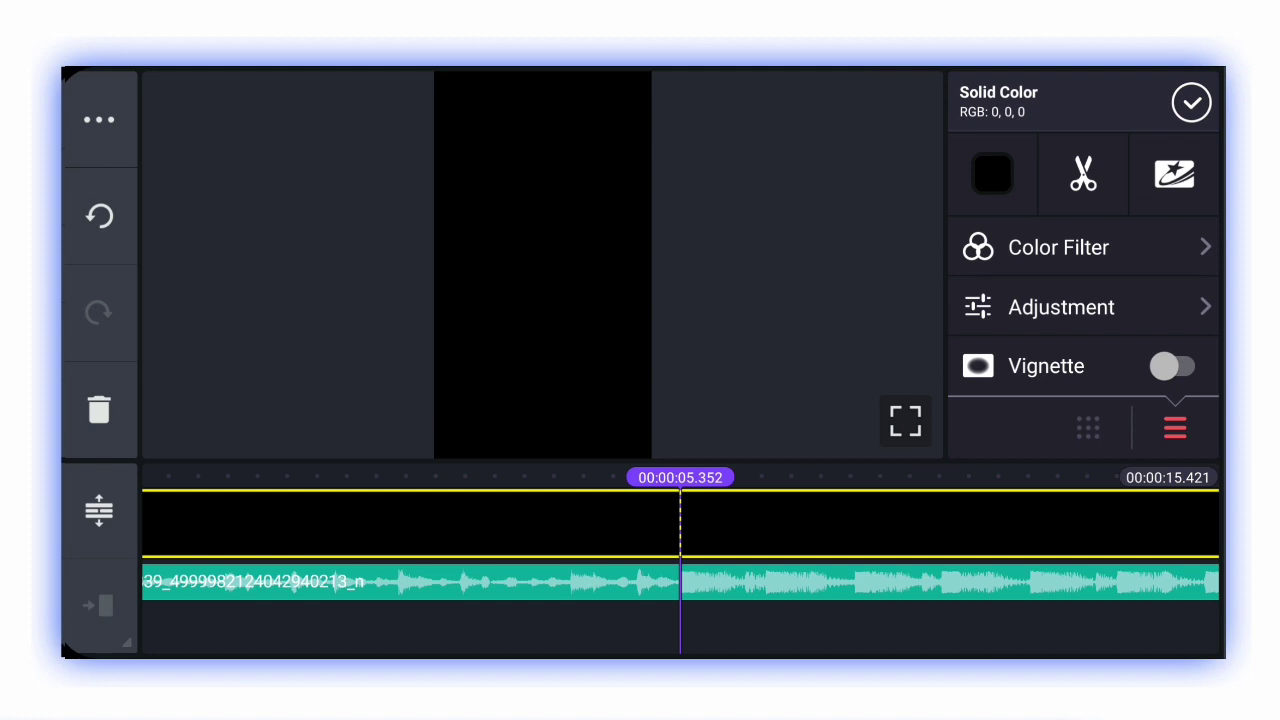
click(1191, 102)
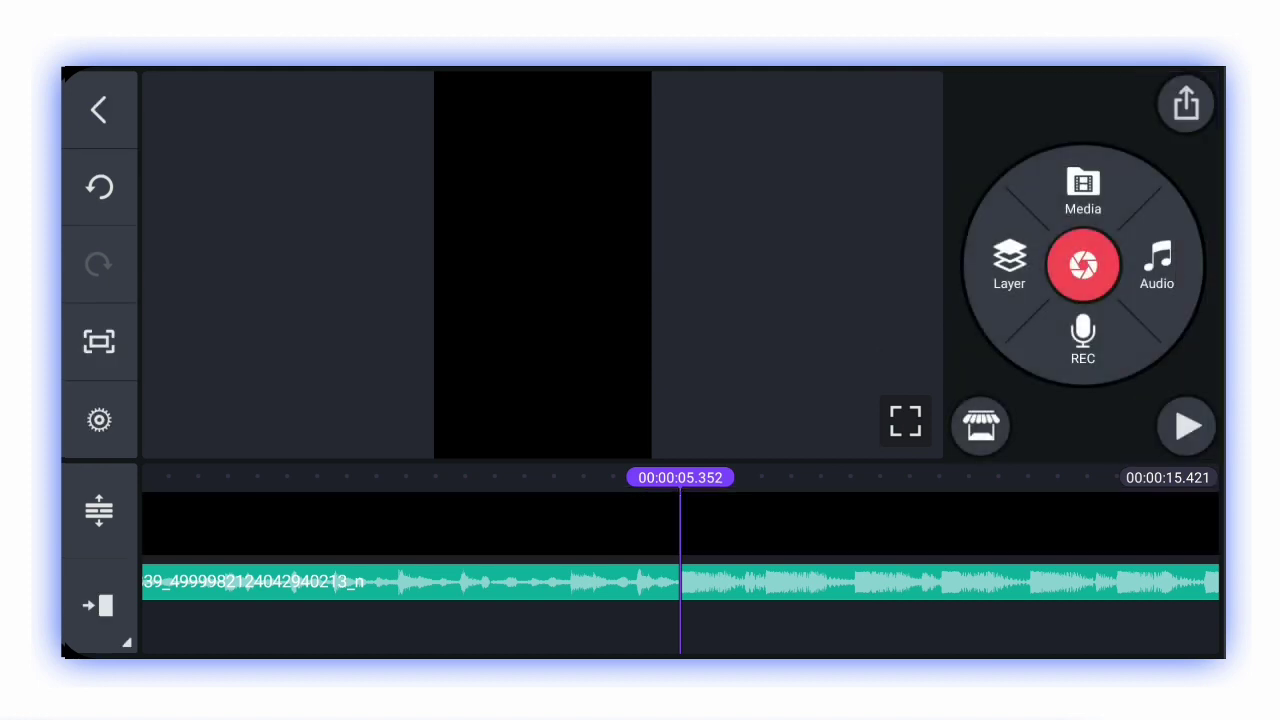
Add the man's photo as a layer and enlarge it to fill the frame height
drag(400, 581, 940, 581)
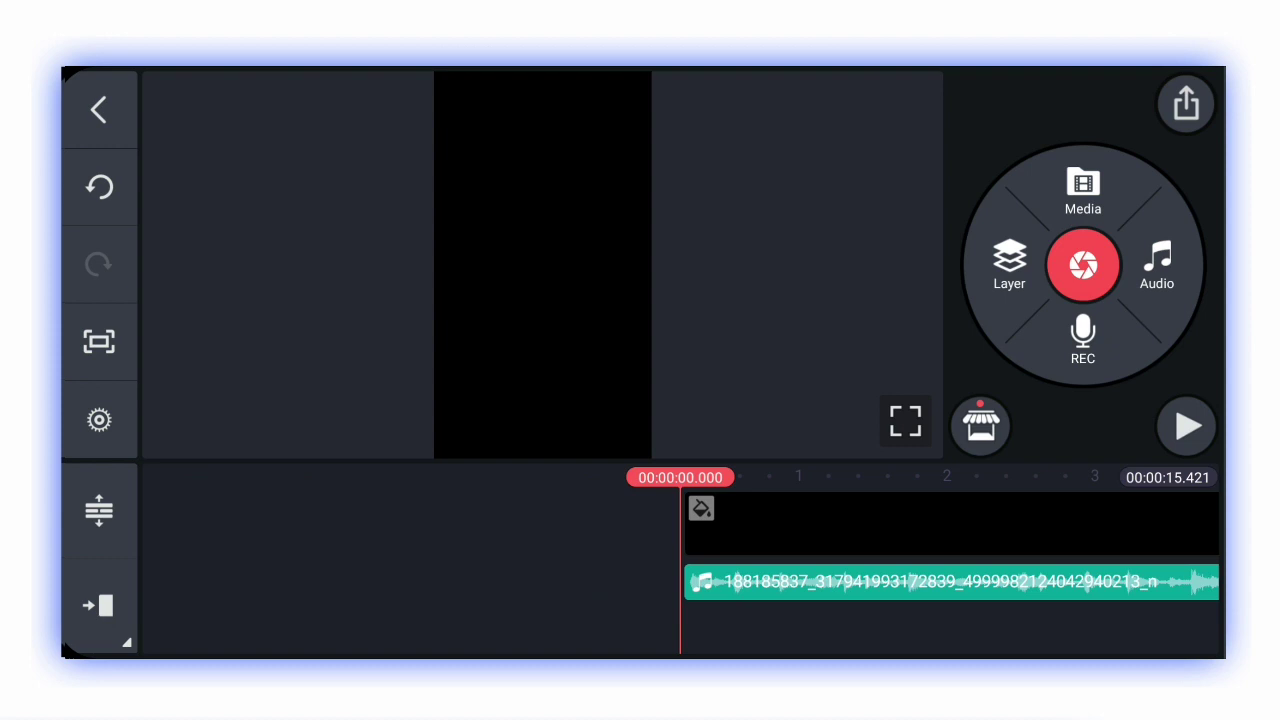
click(1009, 262)
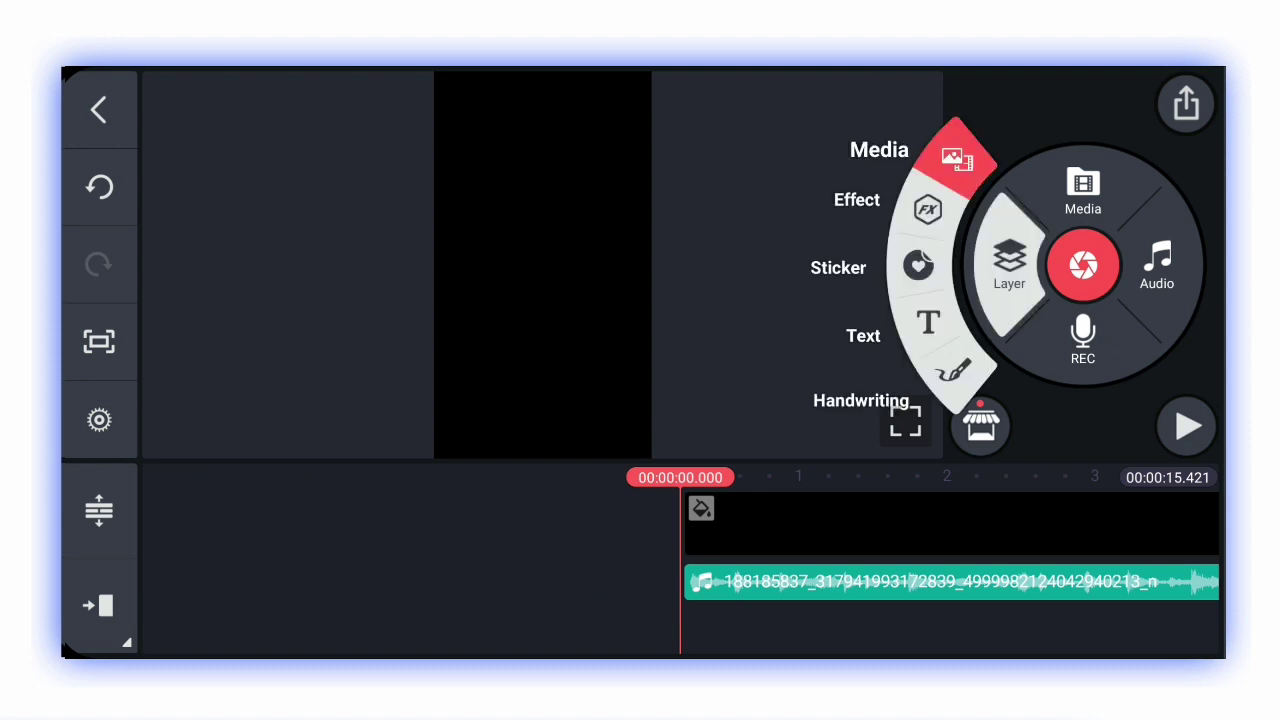
click(920, 148)
click(780, 195)
click(600, 210)
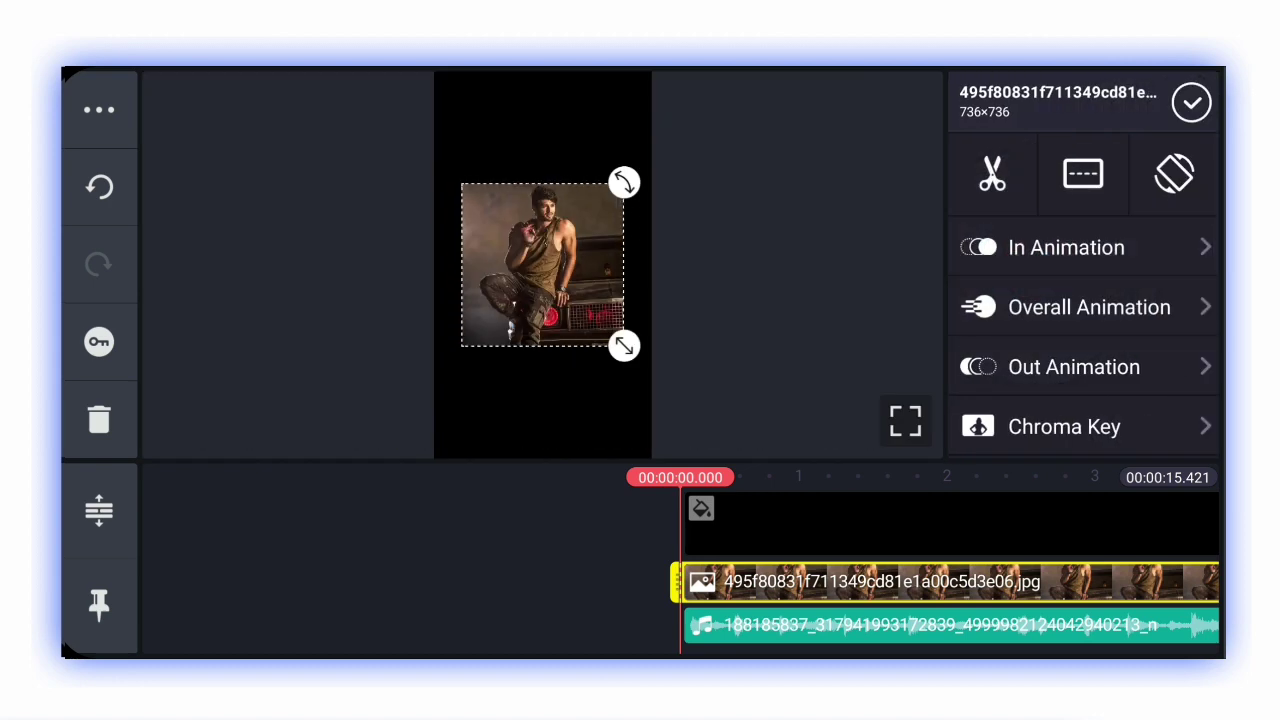
drag(624, 346, 652, 456)
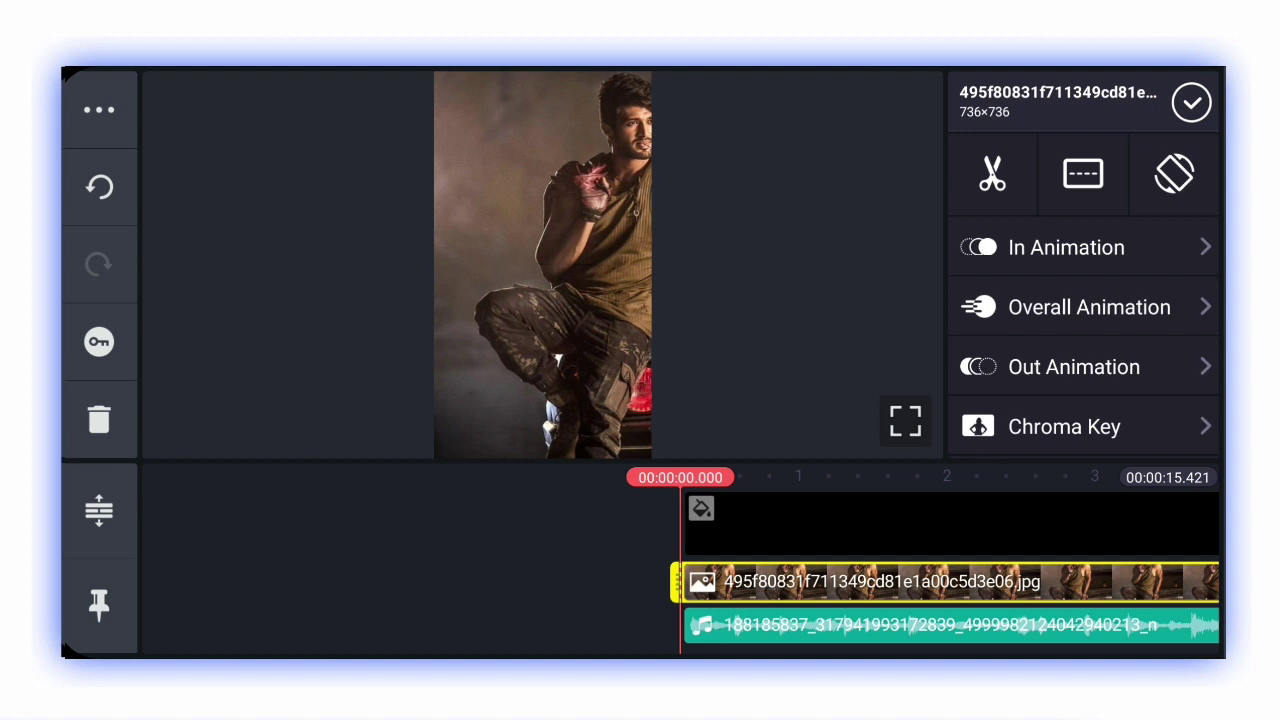
drag(950, 582, 510, 582)
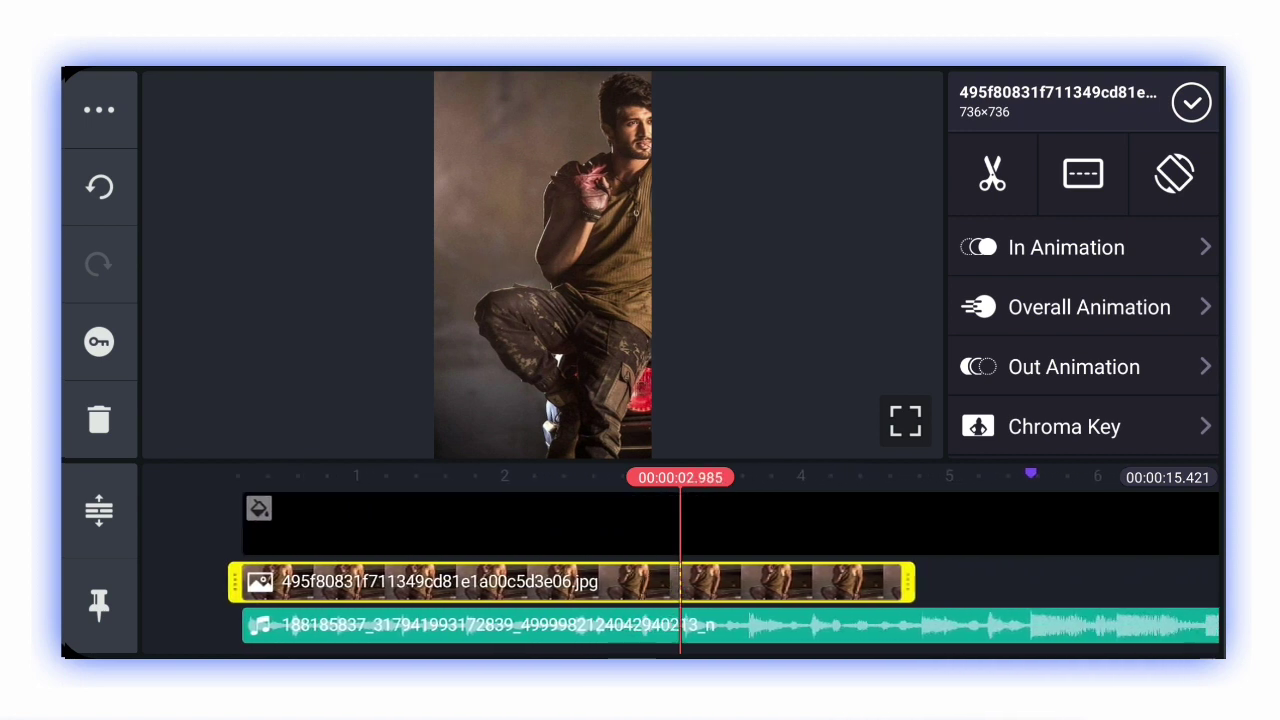
Extend the photo layer to end at about 5.4 seconds
drag(905, 582, 938, 582)
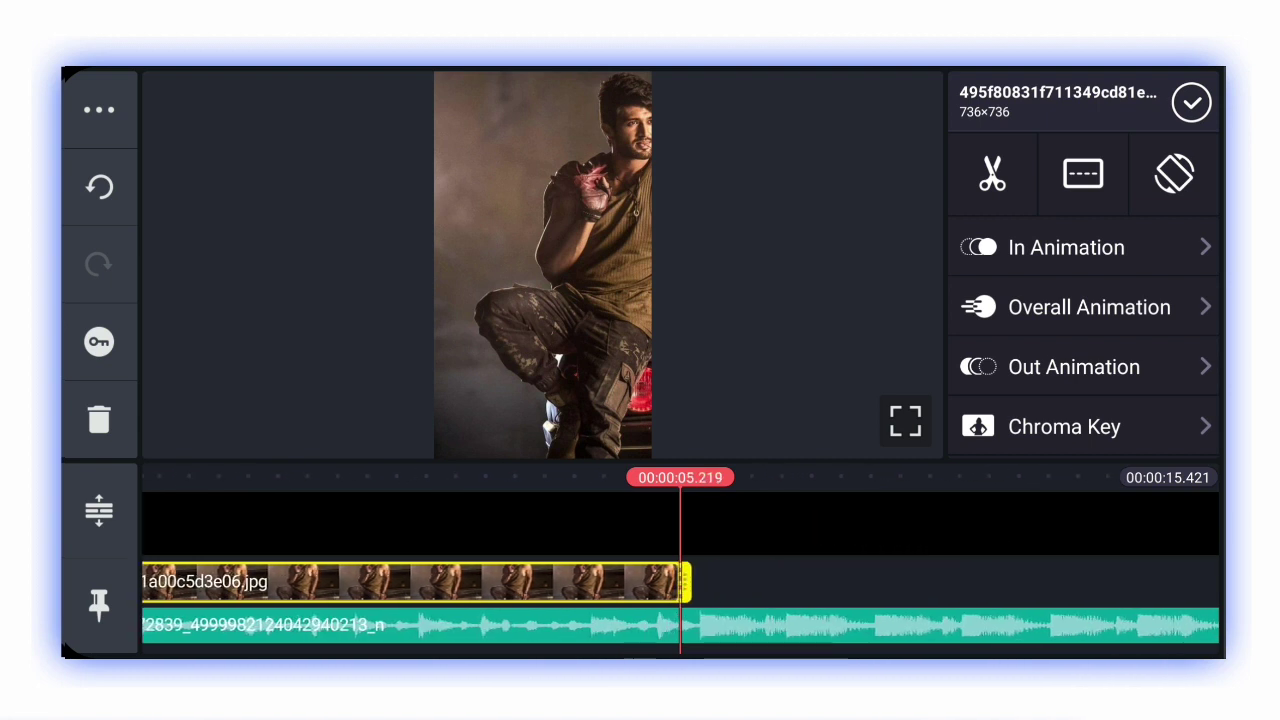
drag(500, 625, 522, 625)
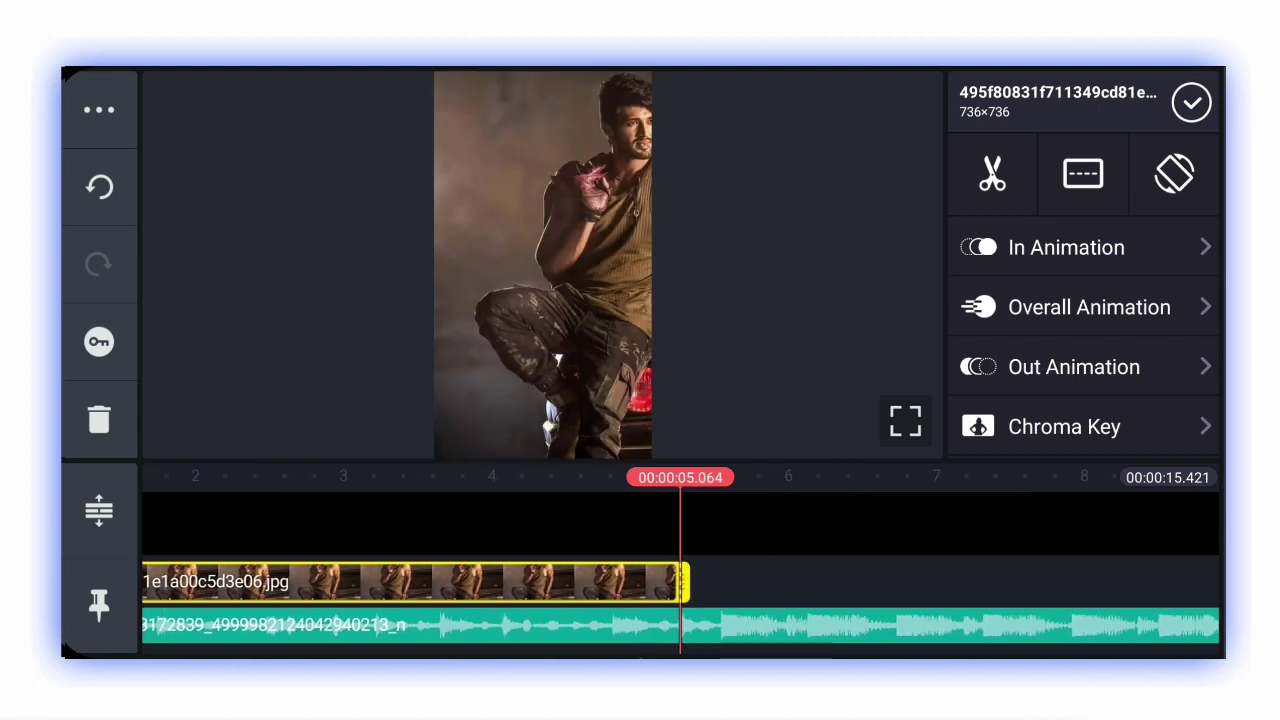
drag(683, 582, 700, 582)
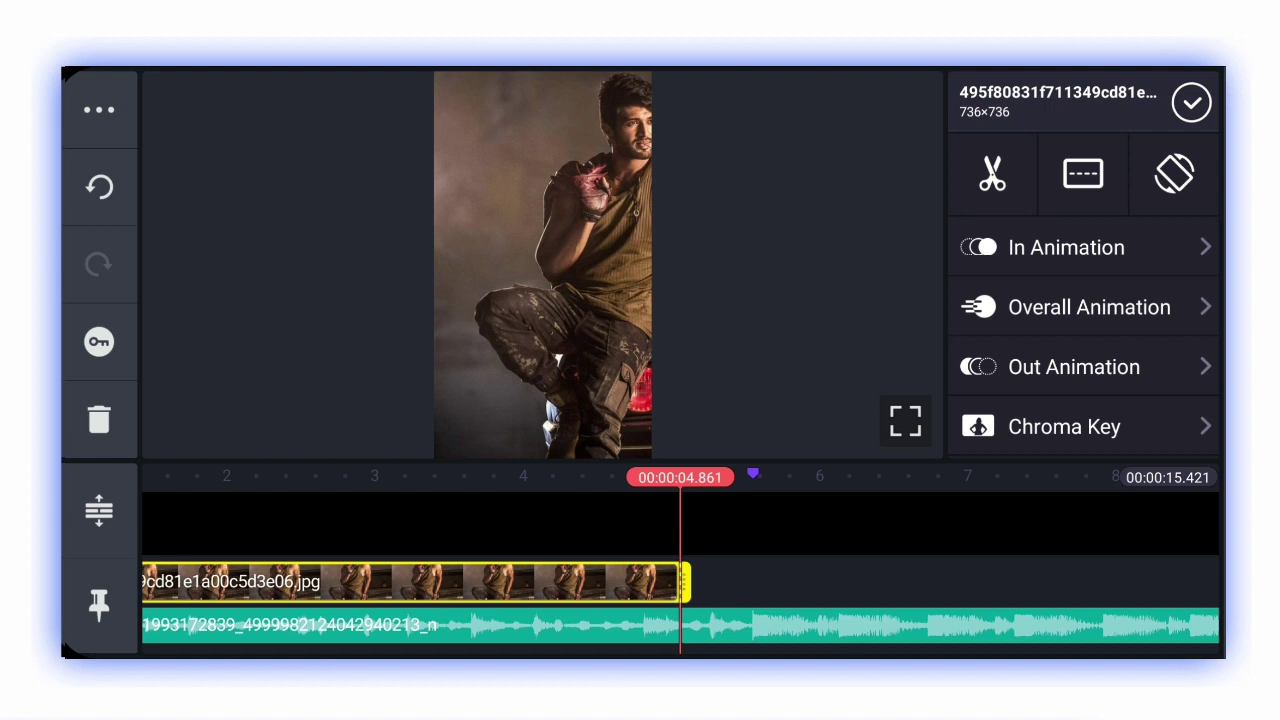
drag(500, 625, 592, 625)
drag(778, 582, 830, 582)
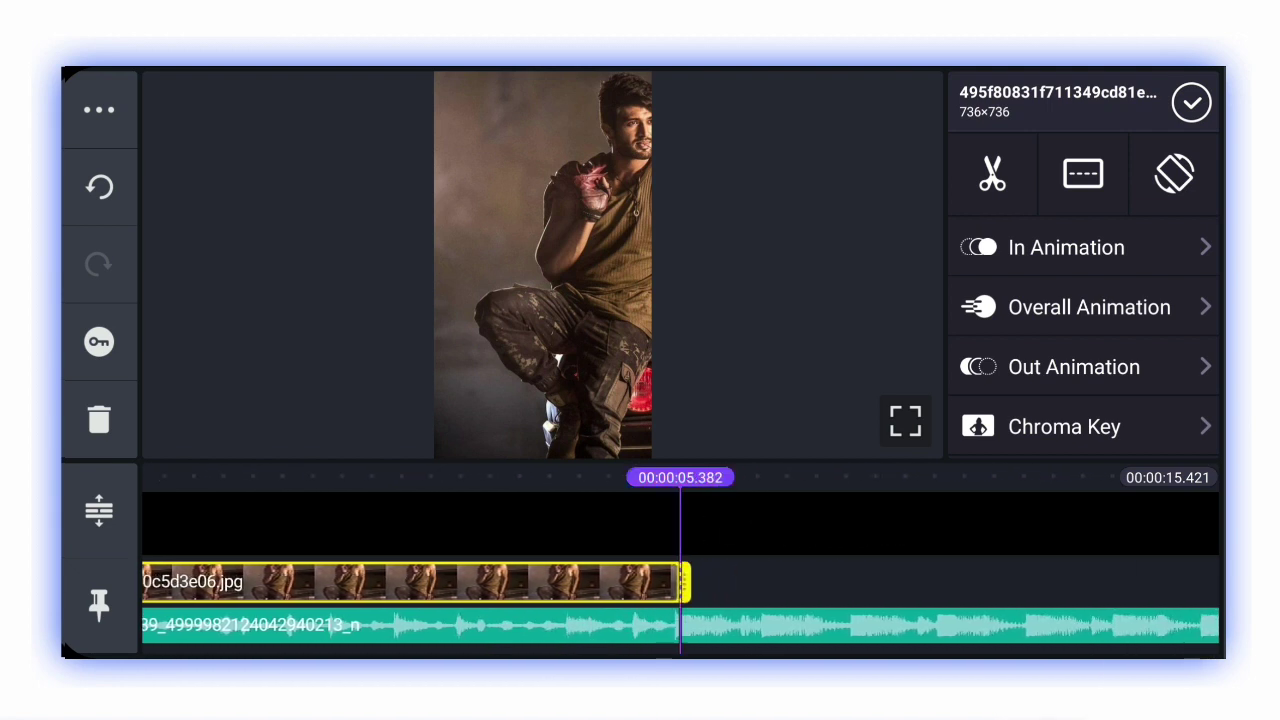
drag(400, 582, 940, 582)
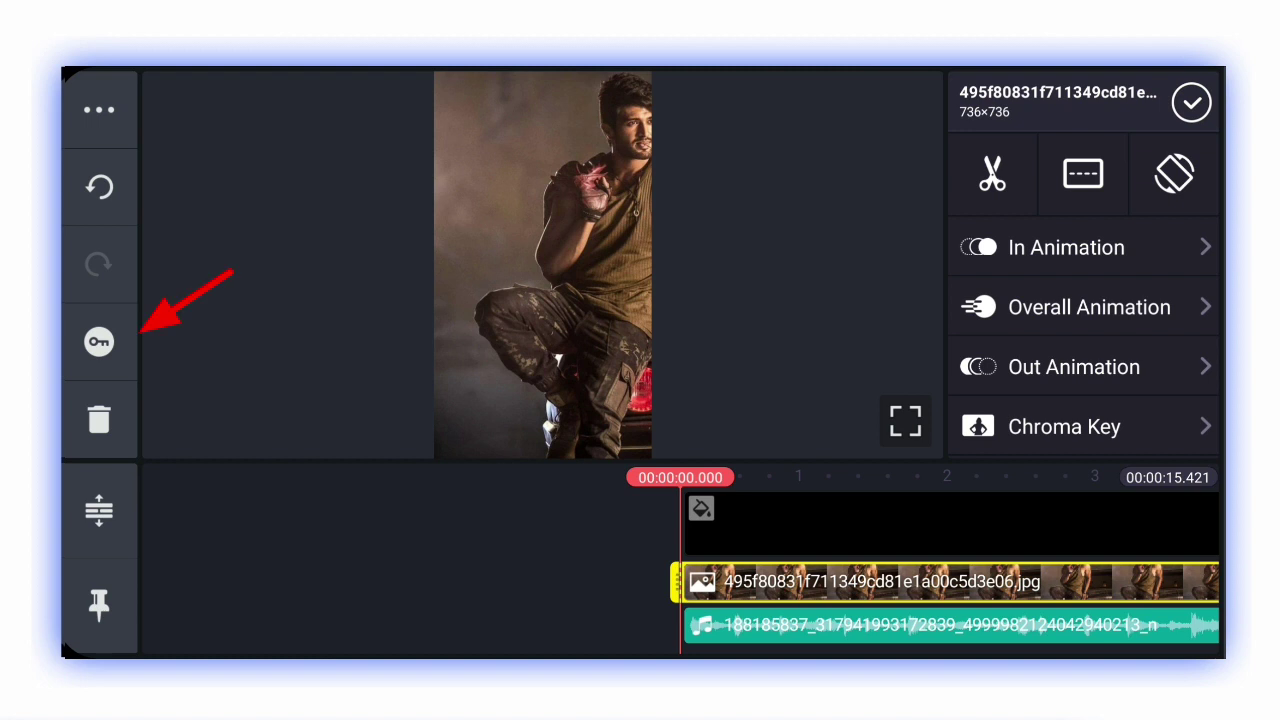
Keyframe the photo at about one second, panned to show the man and the car
click(98, 342)
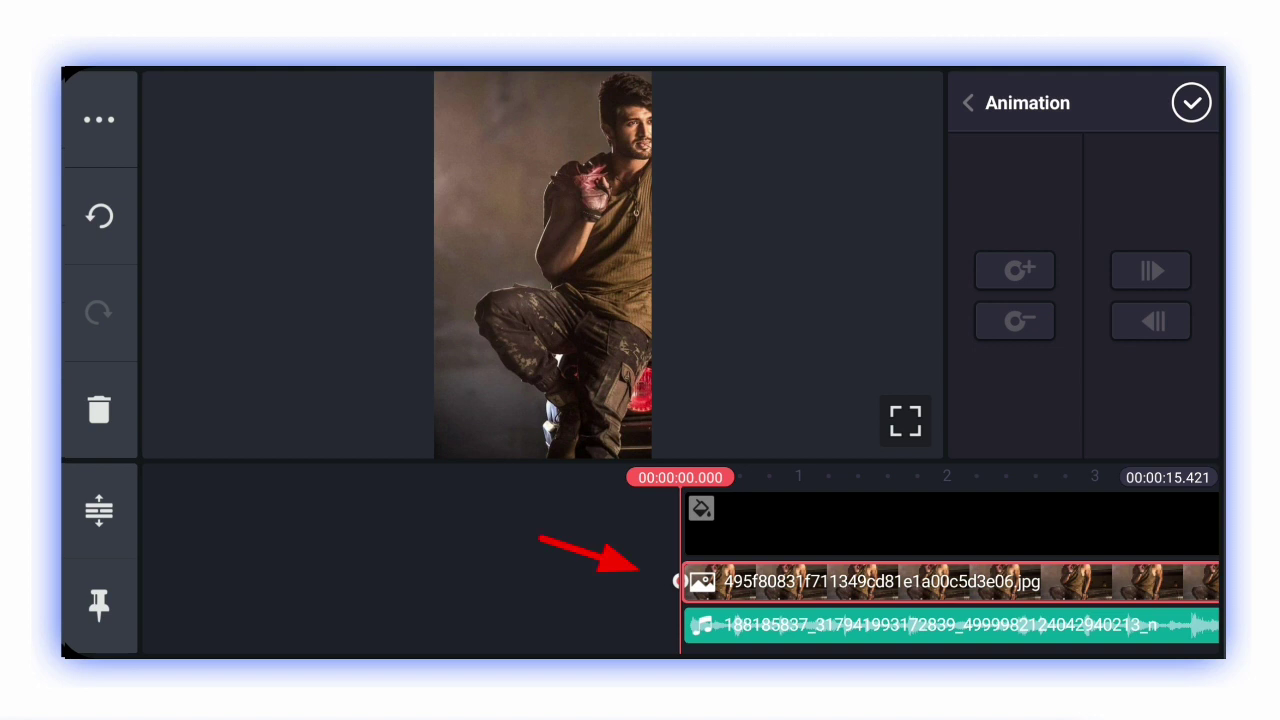
drag(950, 582, 804, 582)
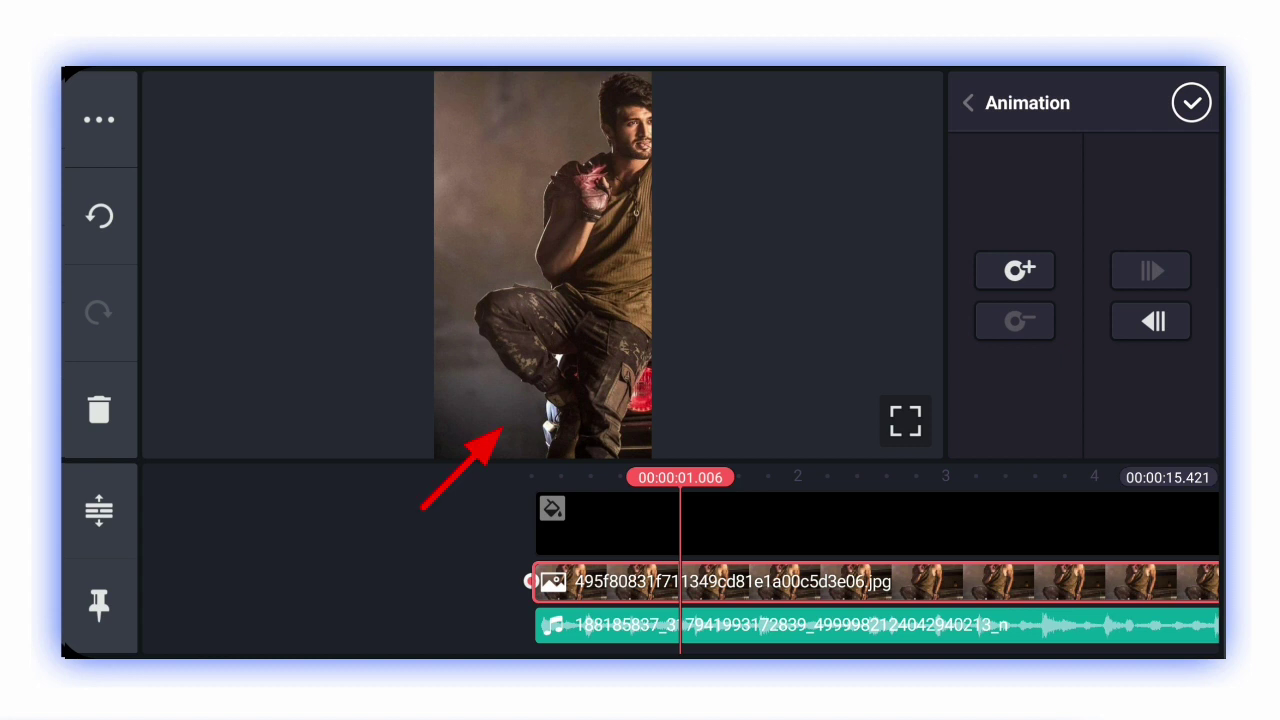
drag(600, 300, 516, 304)
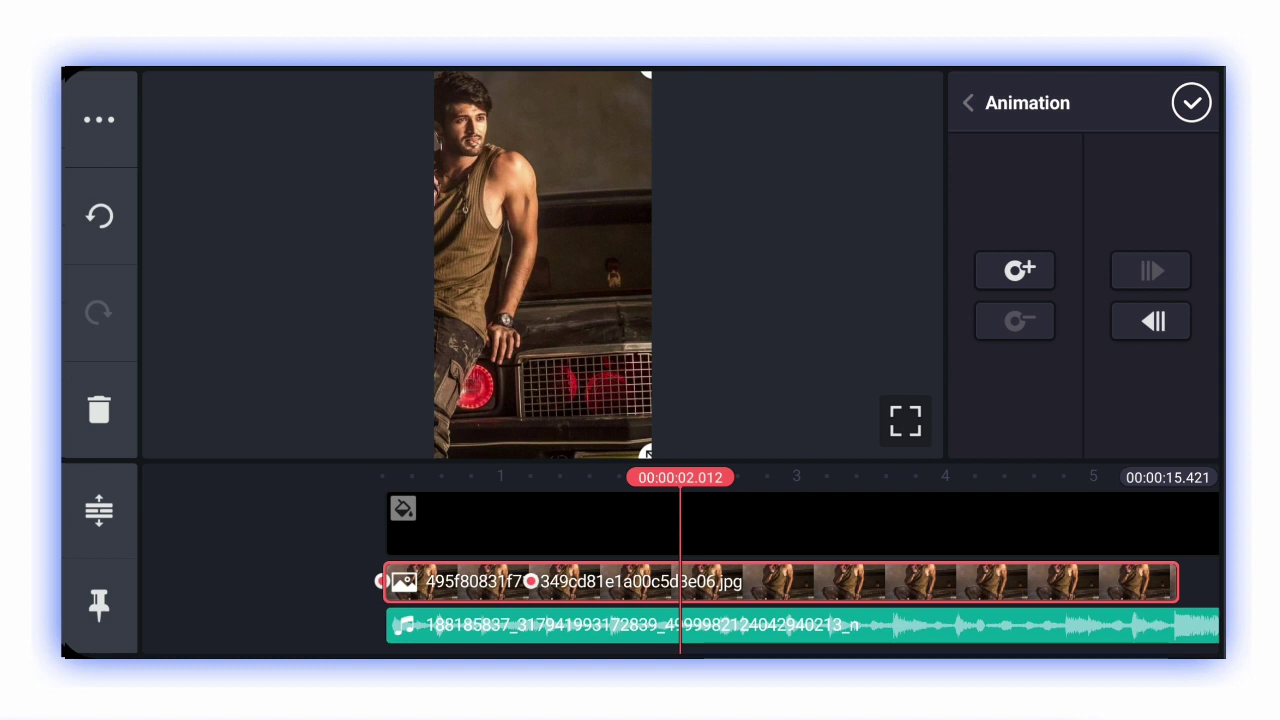
click(1014, 270)
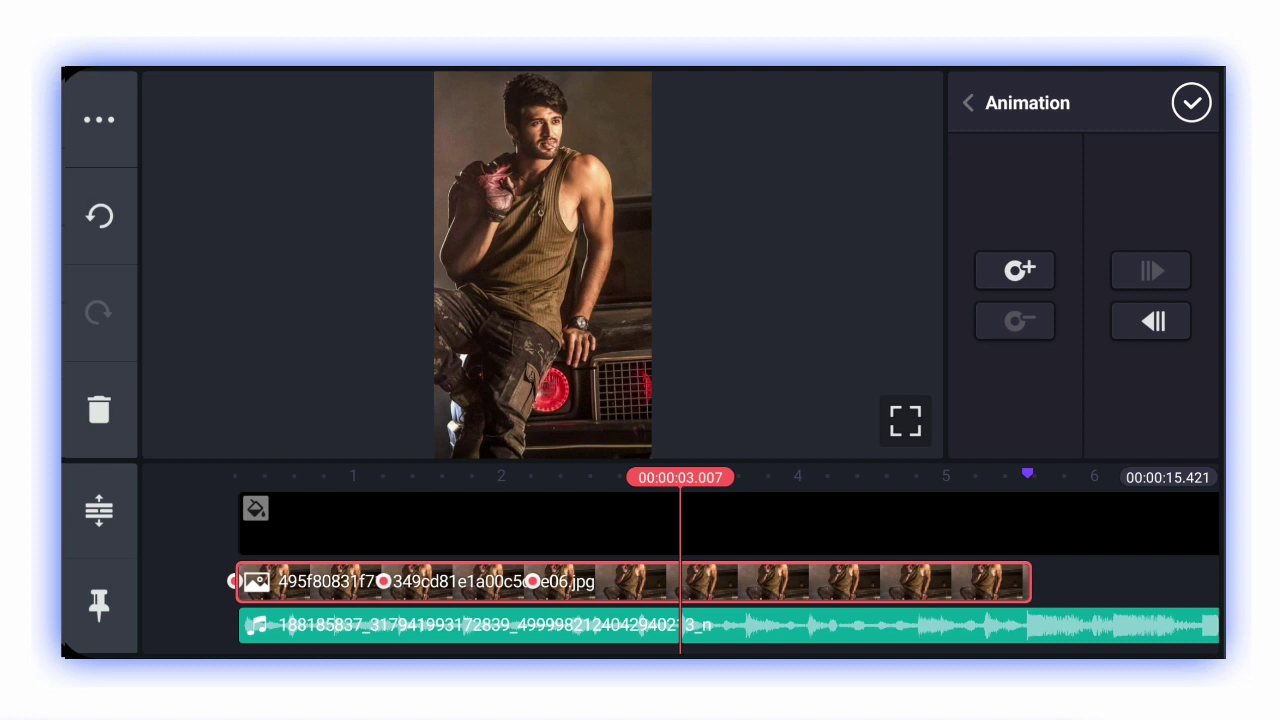
Add four more photo keyframes, reframing toward a close-up of the man's face
click(1014, 270)
mouse_move(530, 270)
mouse_down()
mouse_move(565, 270)
mouse_move(545, 270)
mouse_up()
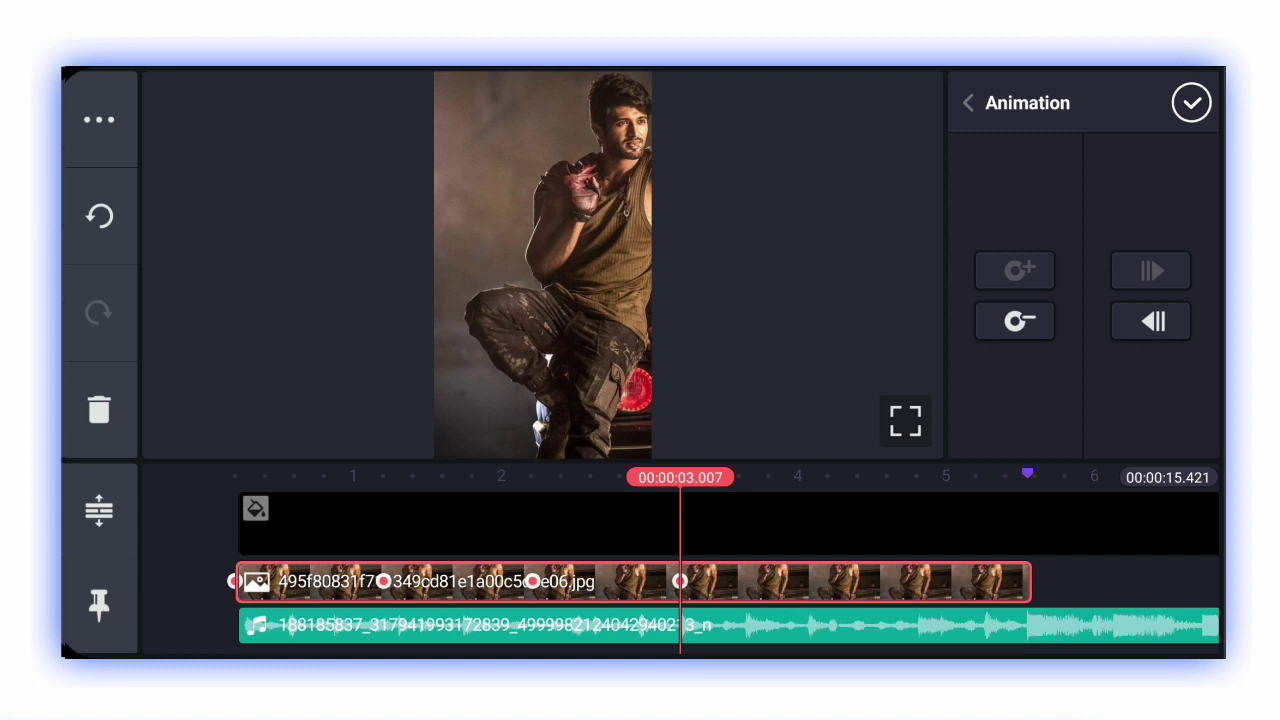
drag(700, 625, 551, 625)
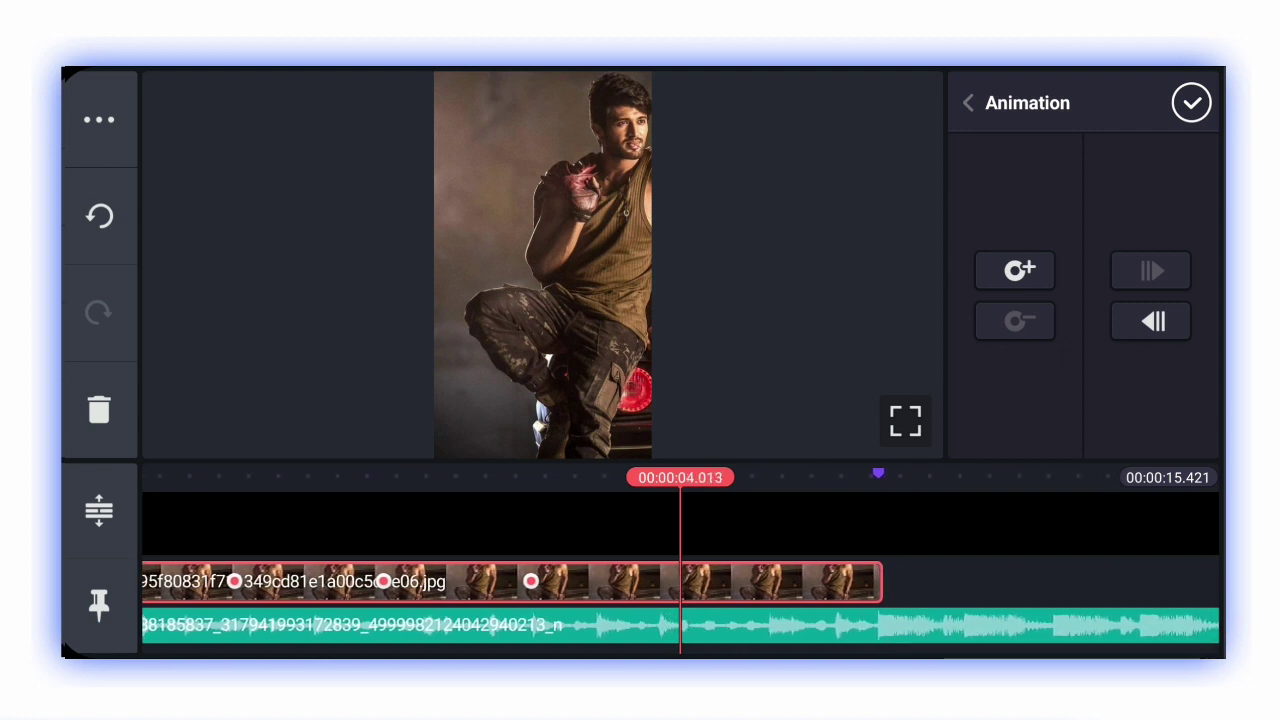
click(1014, 270)
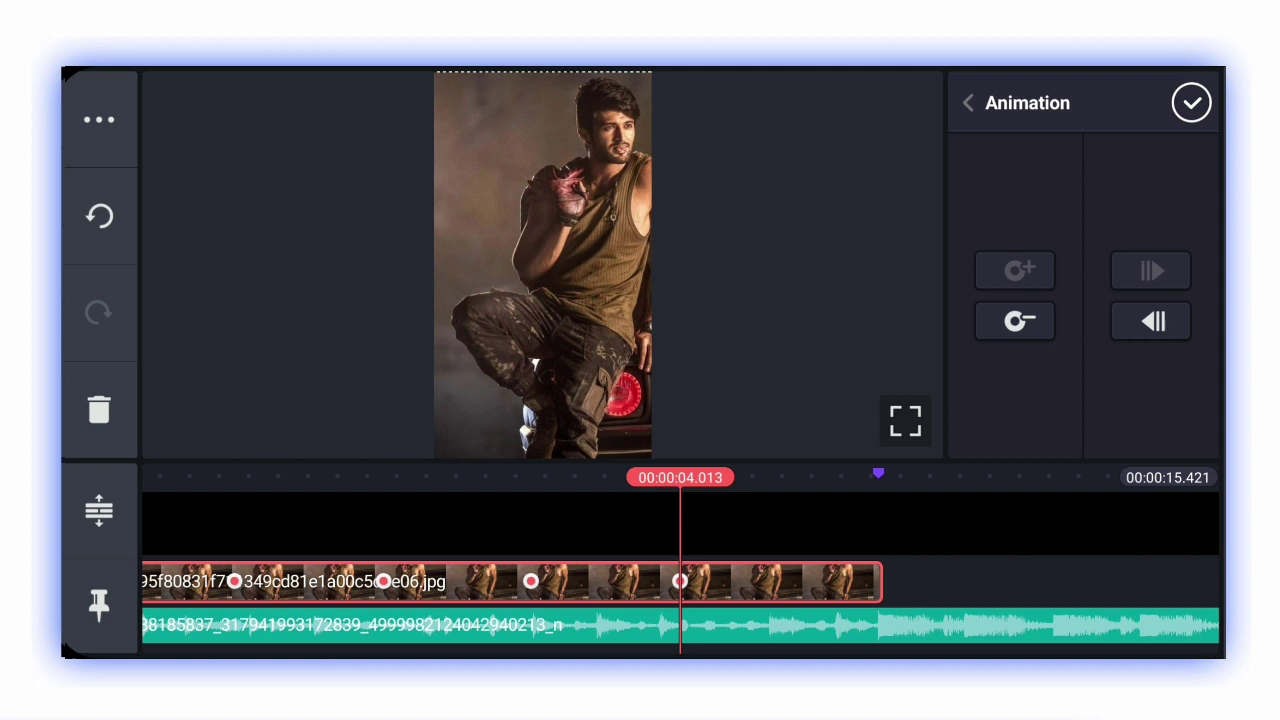
mouse_move(560, 280)
mouse_down()
mouse_move(530, 260)
mouse_move(540, 265)
mouse_up()
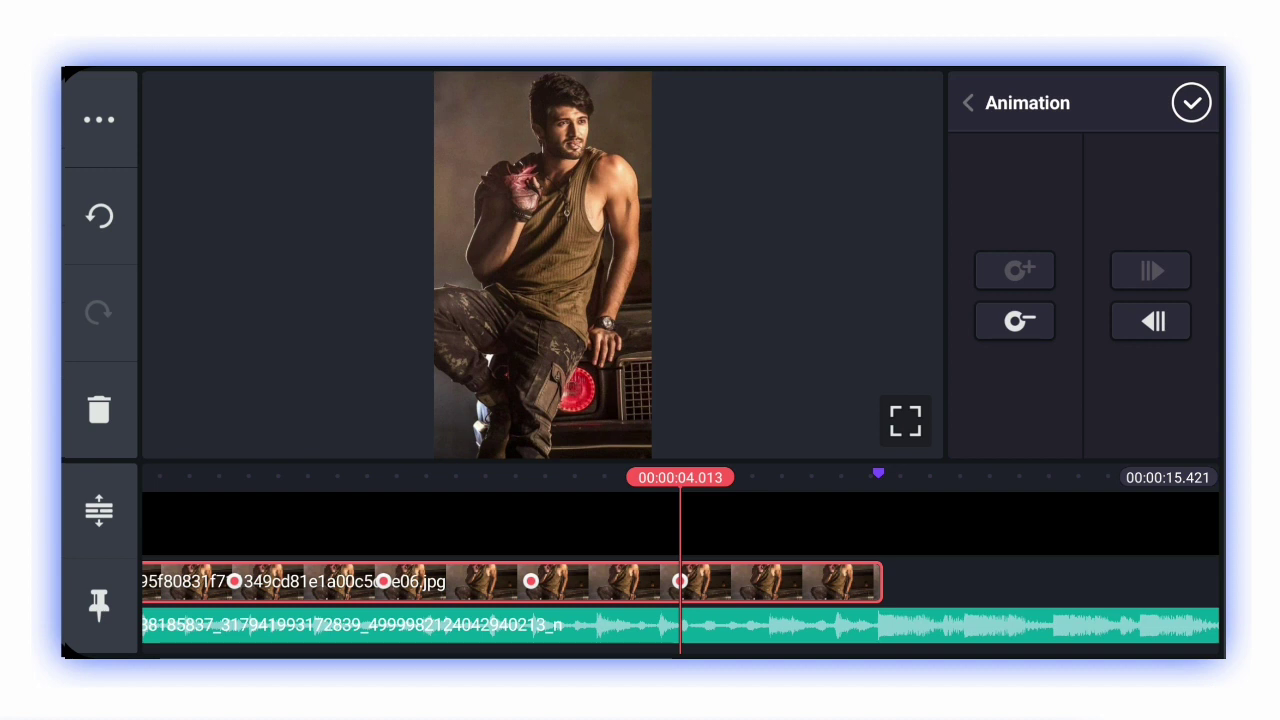
drag(800, 625, 730, 625)
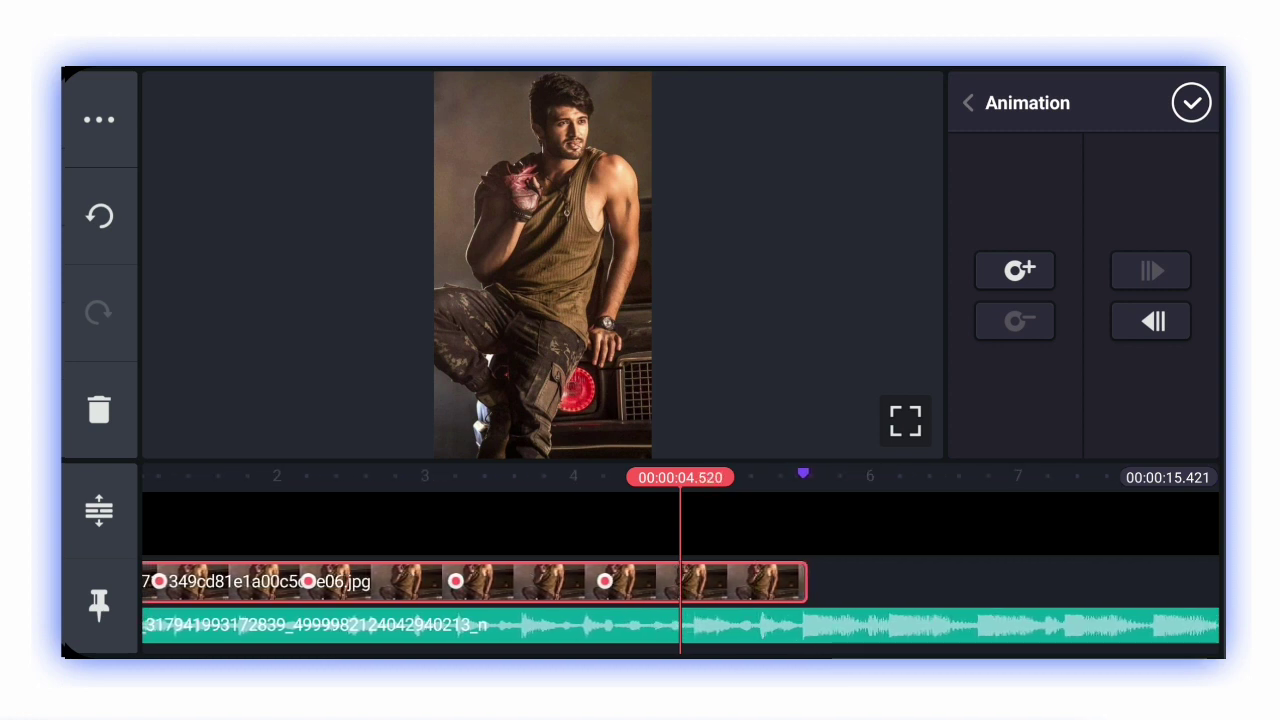
click(1015, 270)
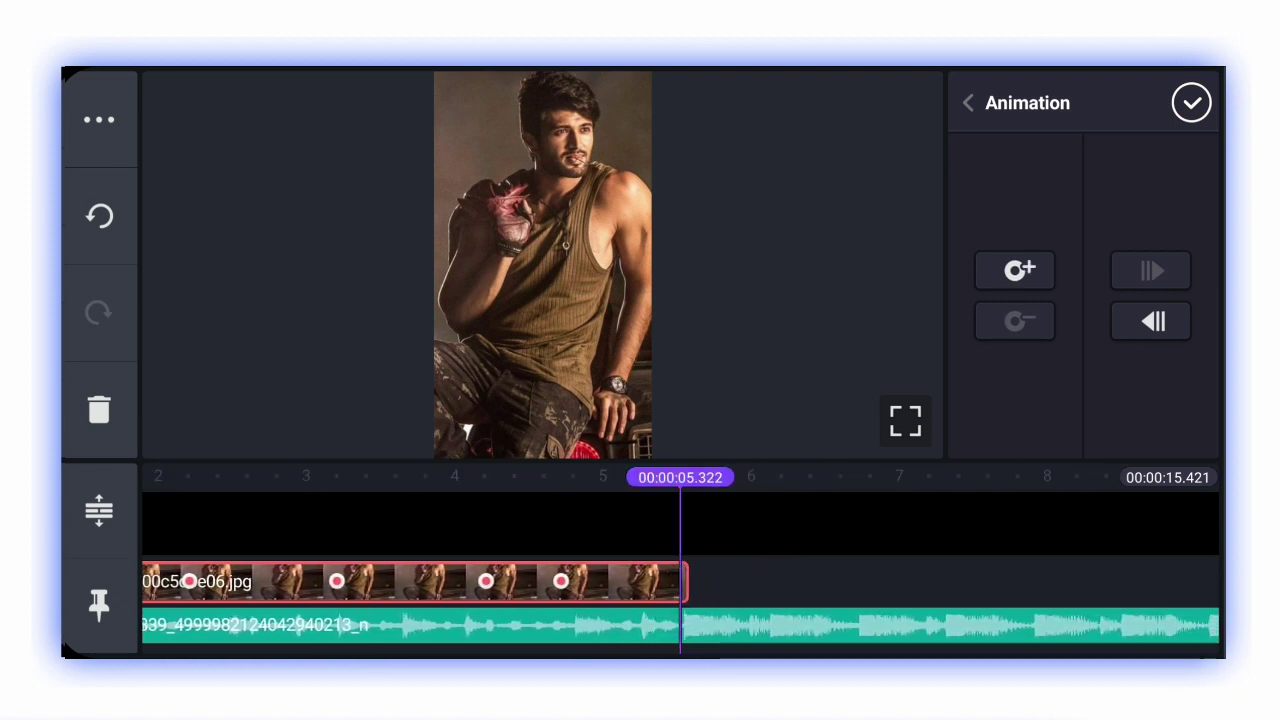
click(1015, 270)
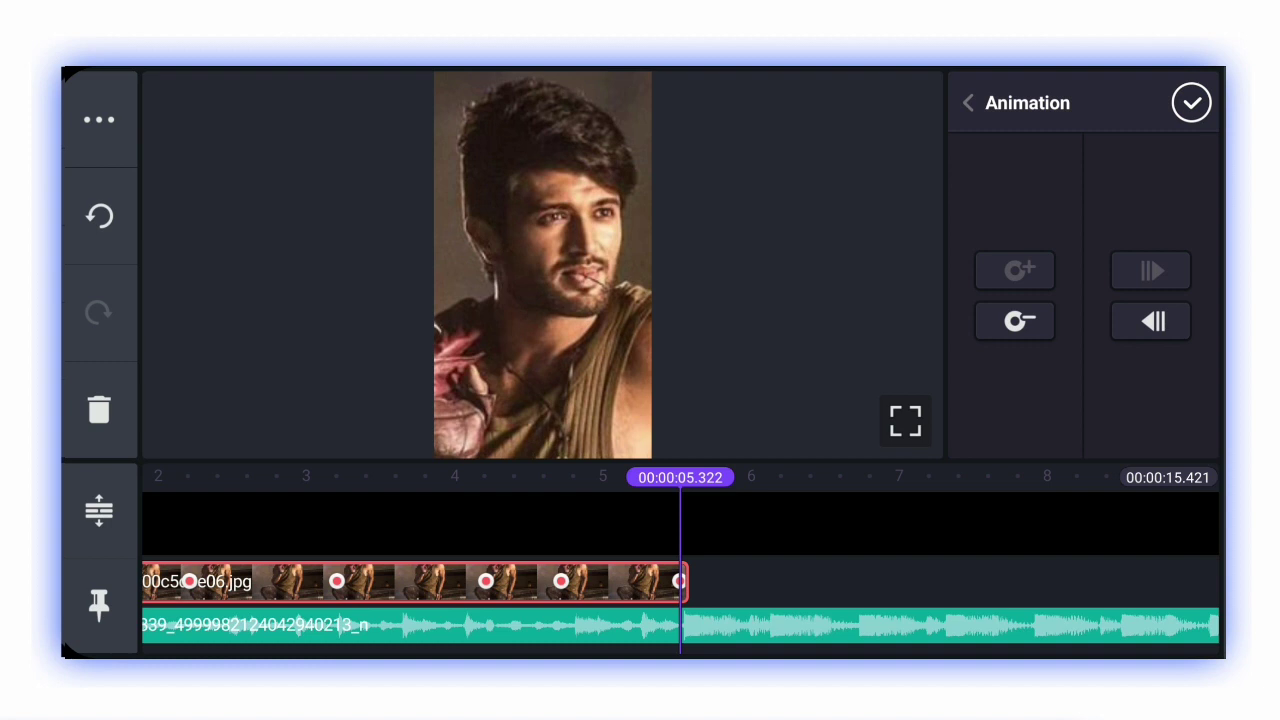
Trim the black background right of the playhead so the project ends at about 5.3 seconds
click(1191, 102)
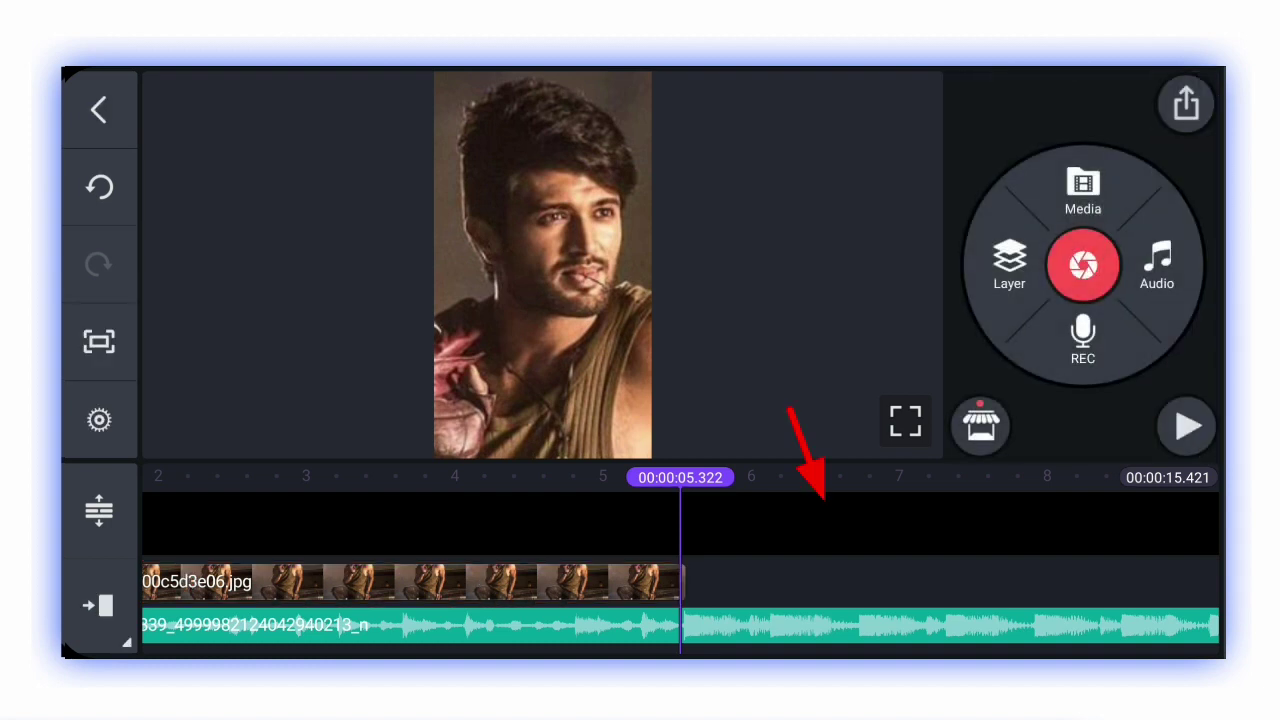
click(820, 520)
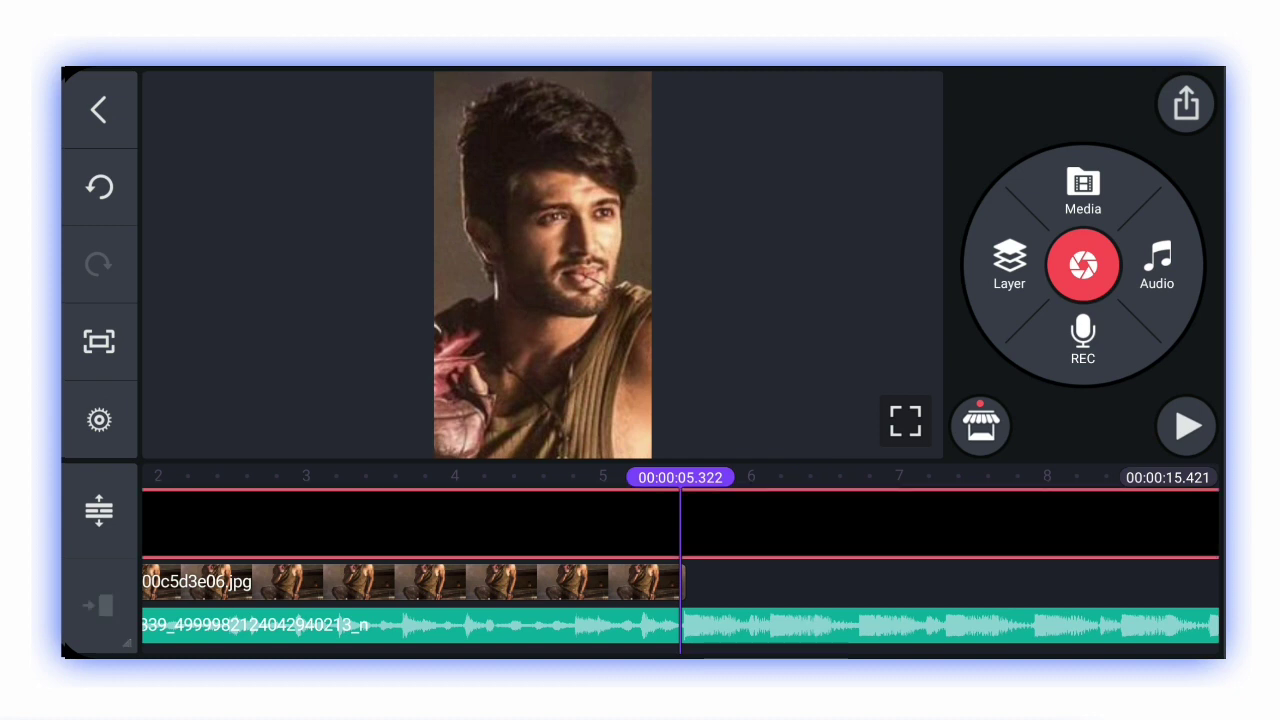
click(680, 525)
click(1084, 174)
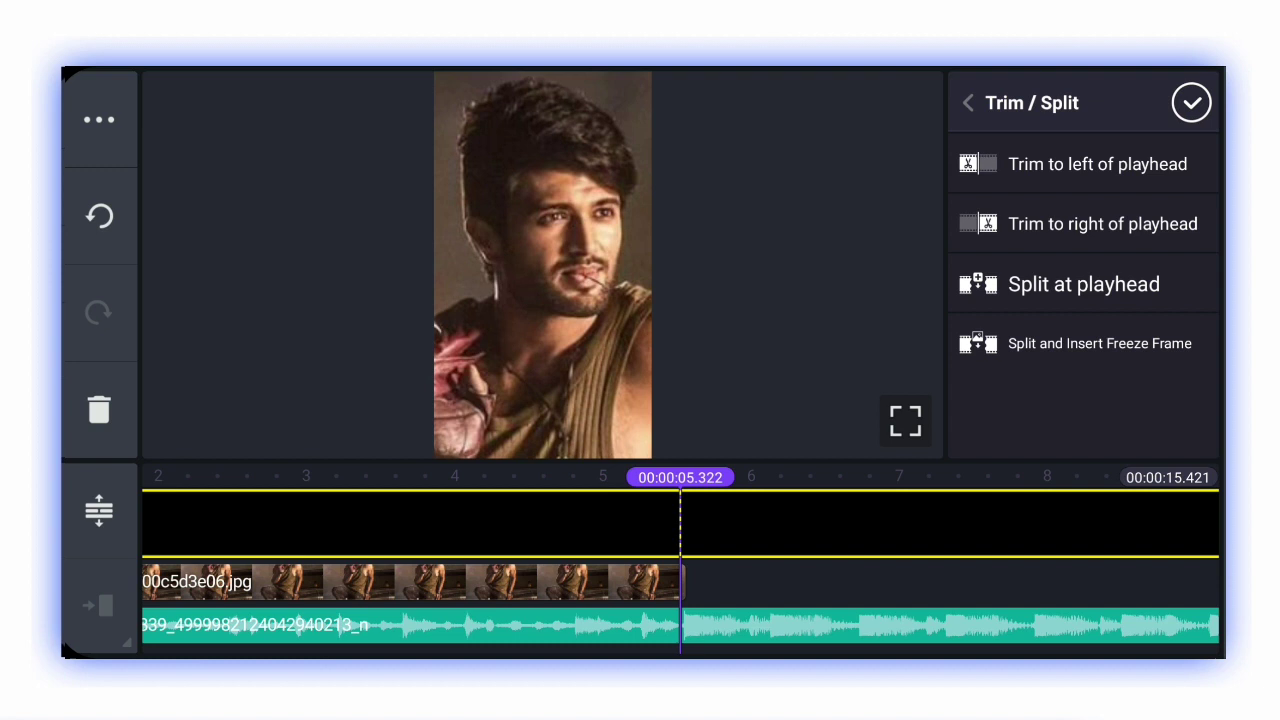
click(1084, 224)
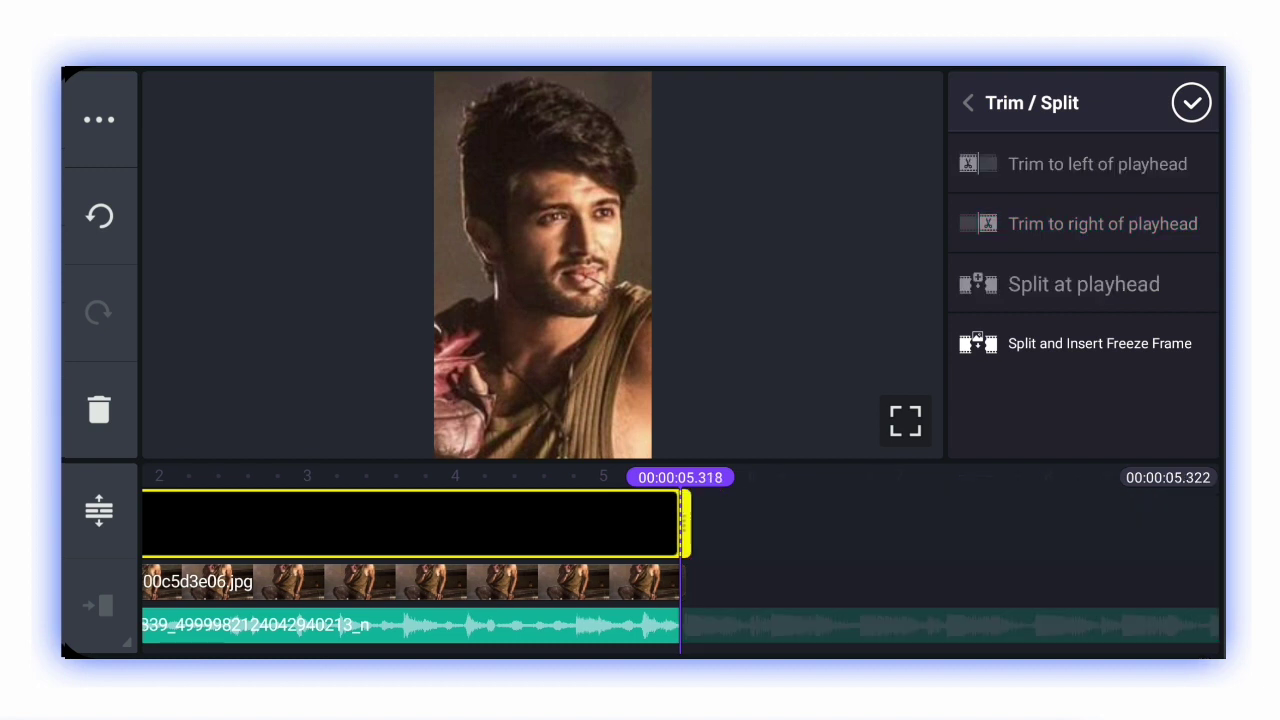
click(1191, 102)
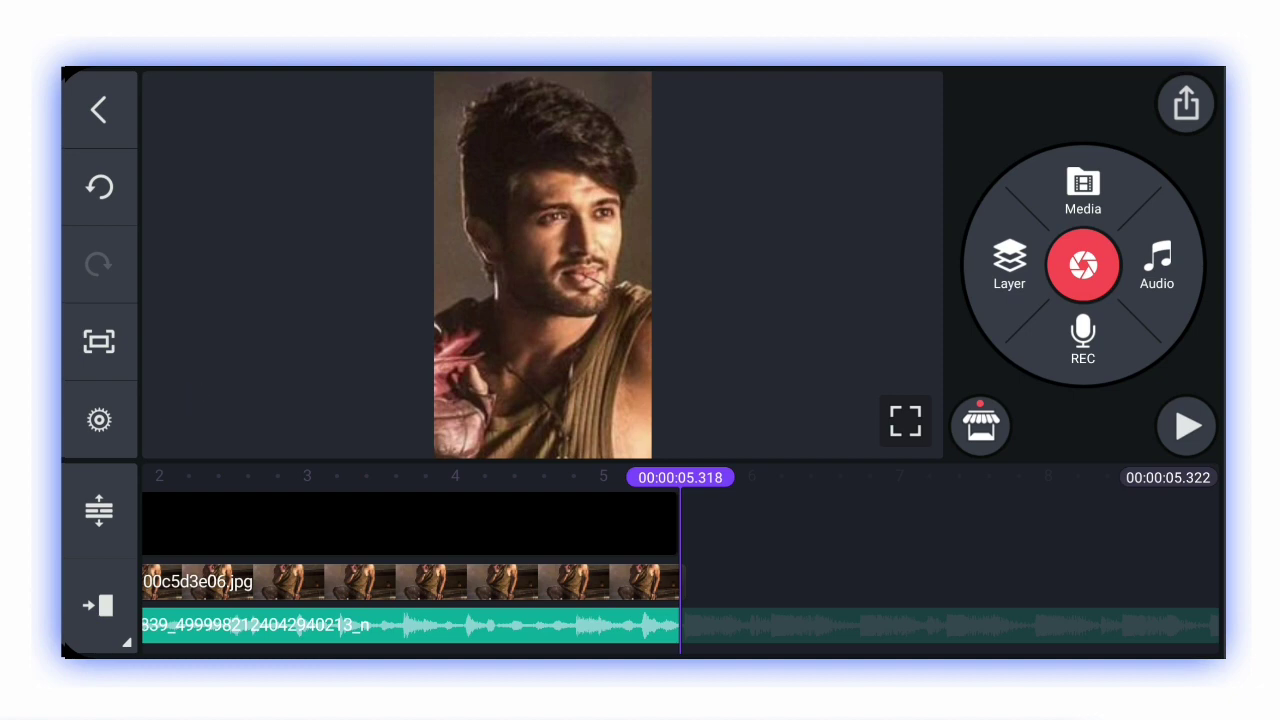
Set the default photo clip duration to 0.5 seconds with Fill screen framing
click(99, 420)
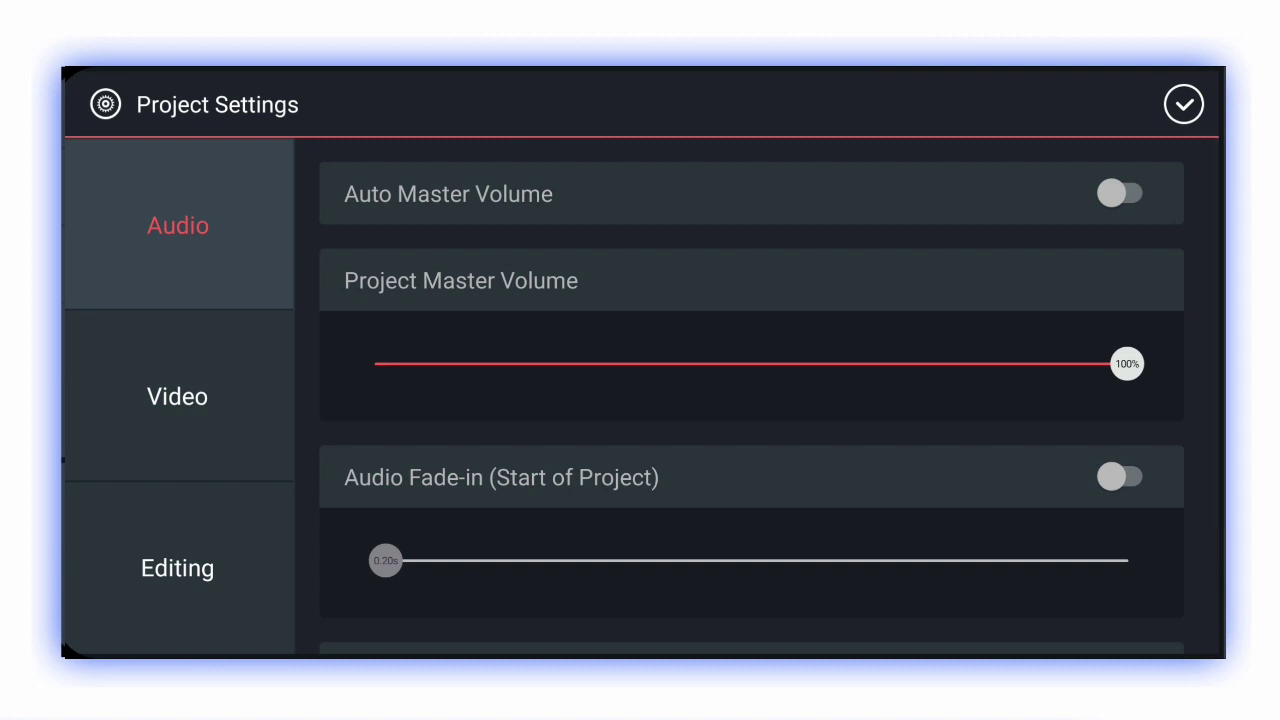
click(177, 568)
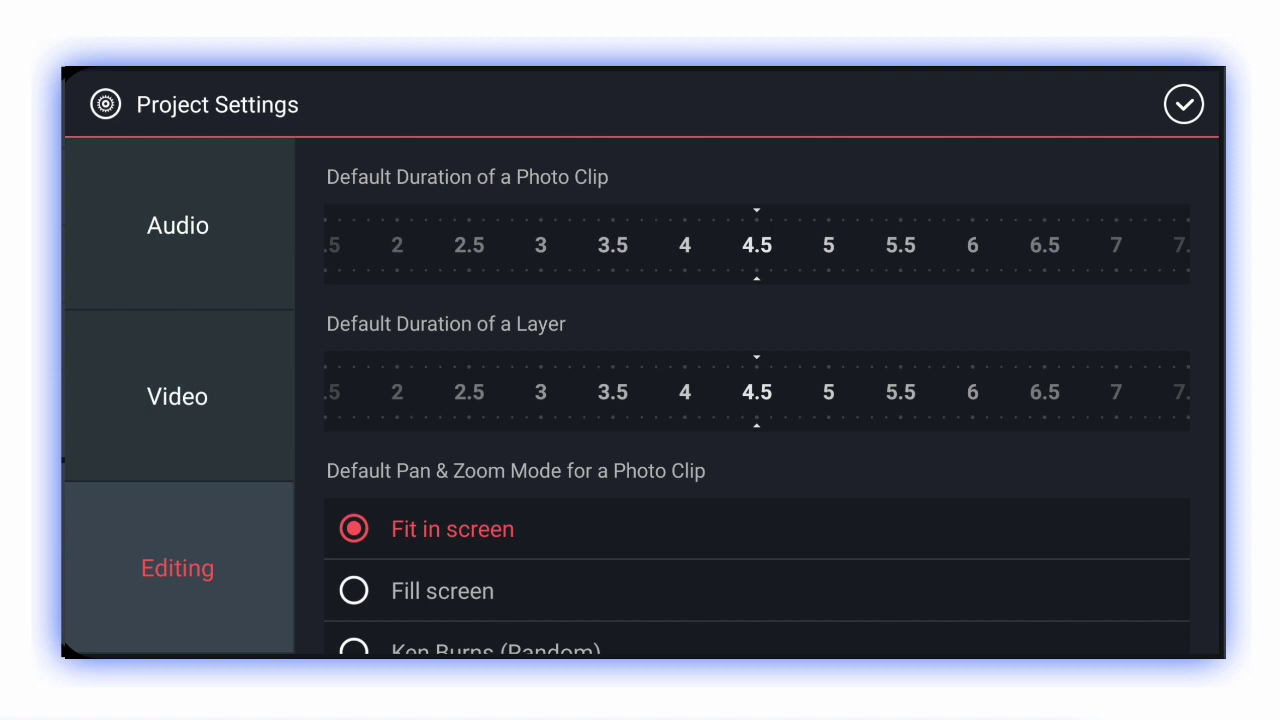
drag(500, 245, 1080, 245)
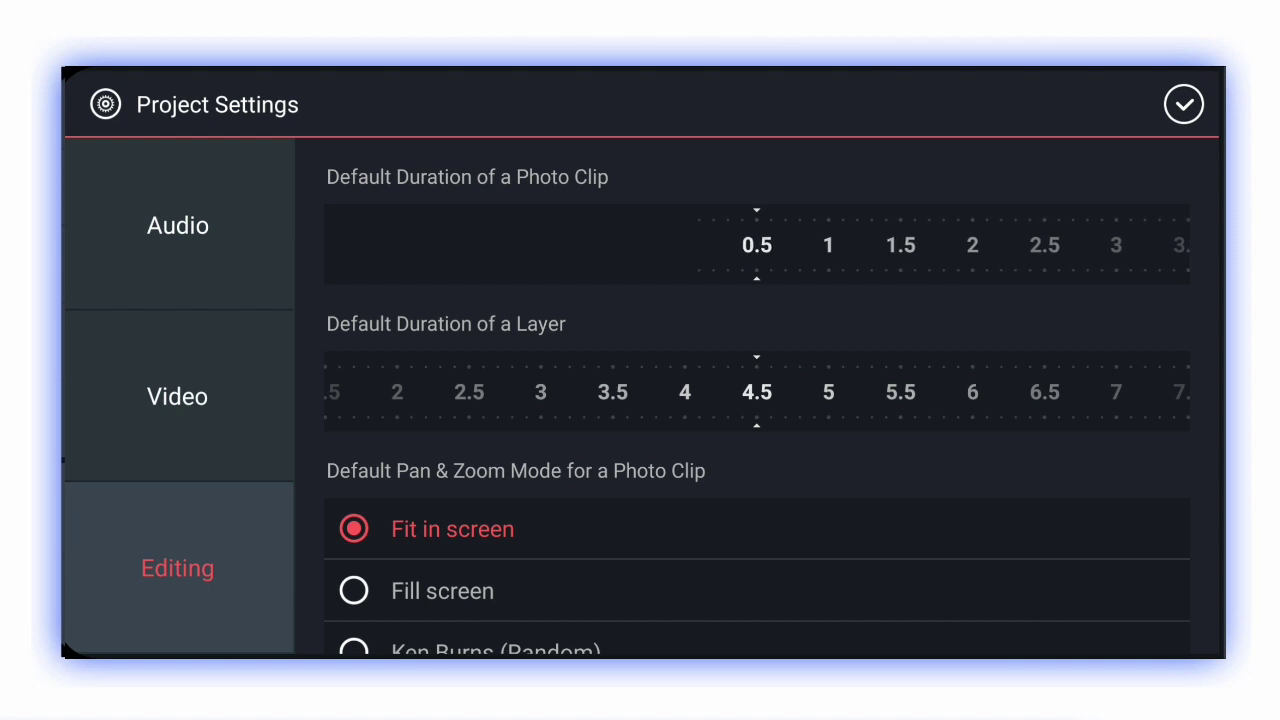
scroll(760, 450, down, 2)
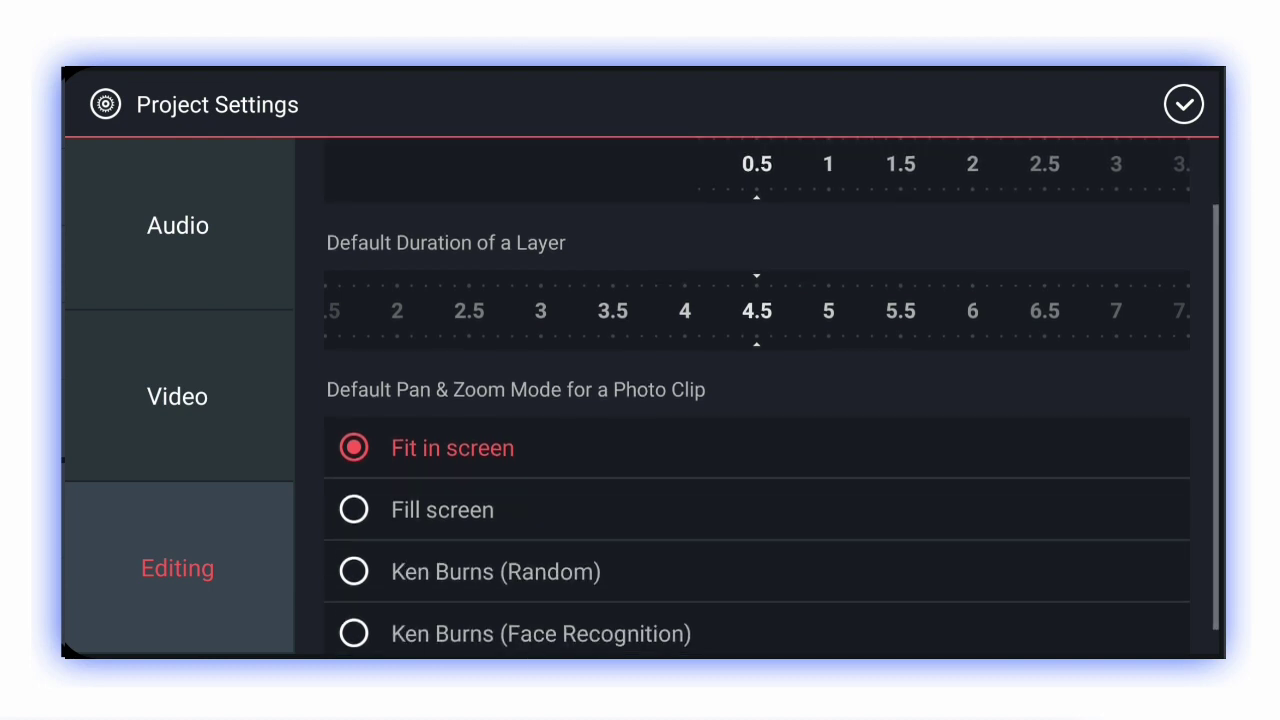
click(442, 509)
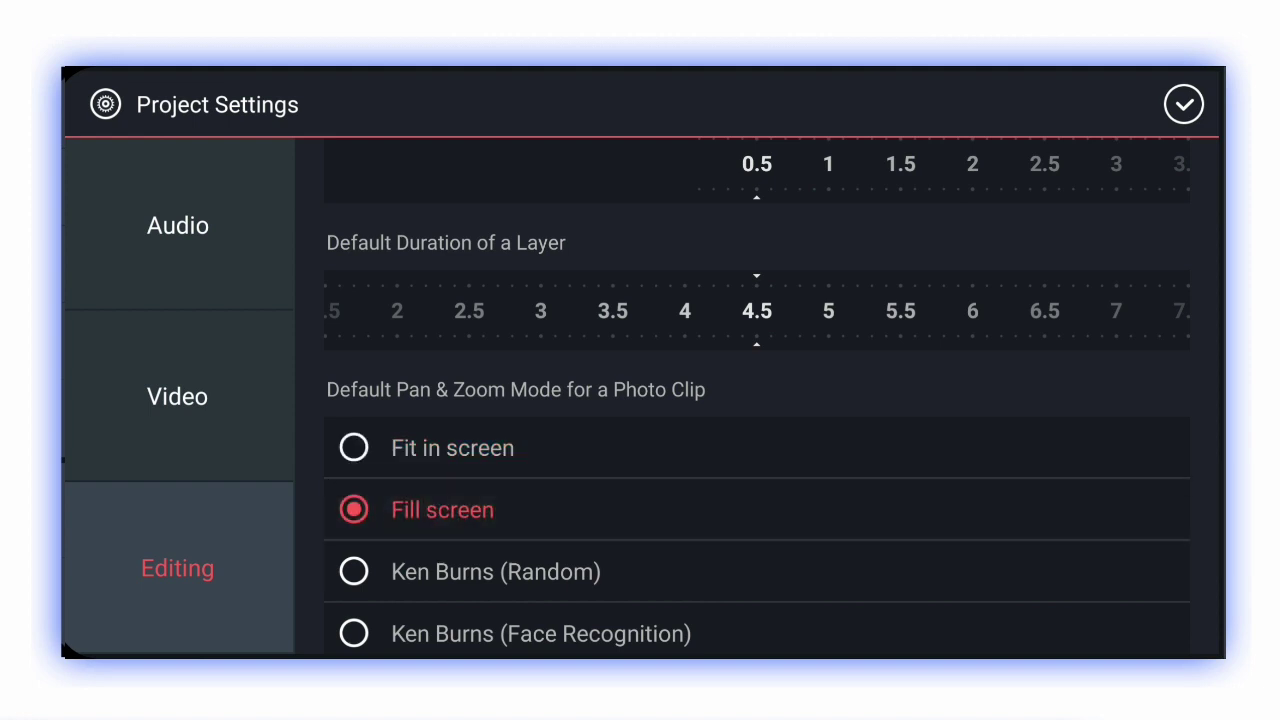
click(1184, 104)
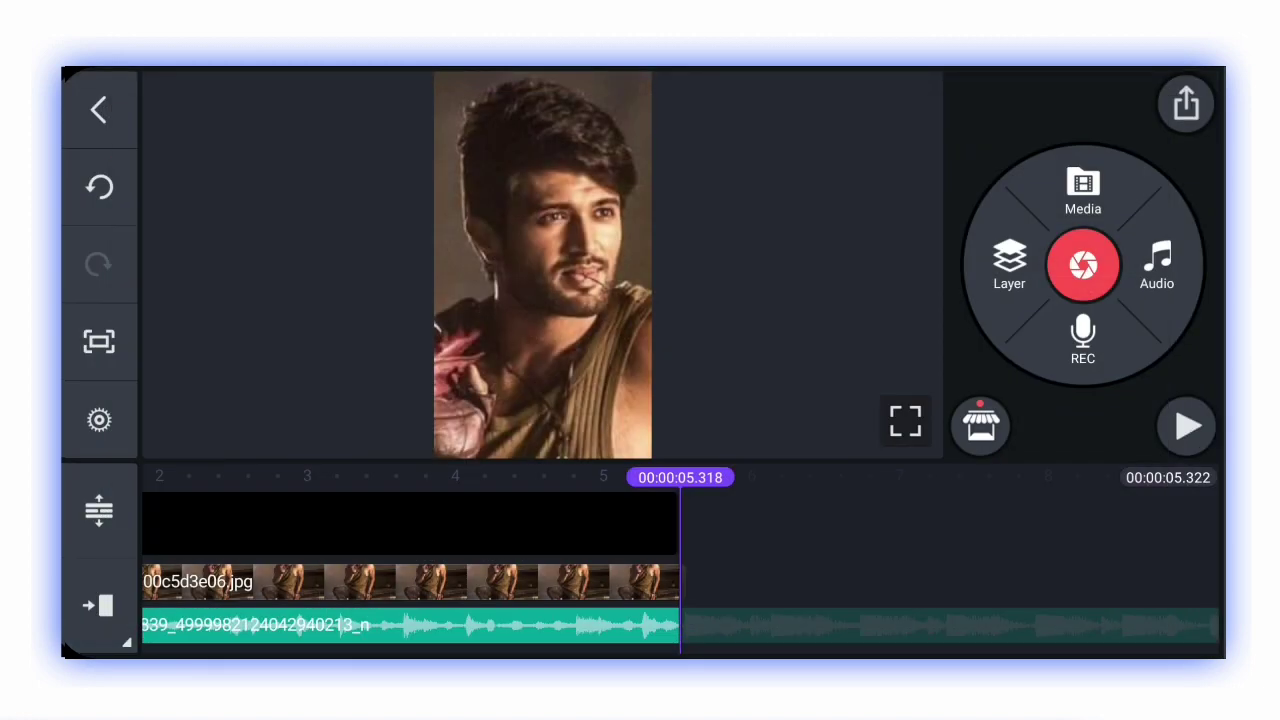
Add the V D image folder photos after the animated clip and scrub to them
click(1083, 192)
click(775, 196)
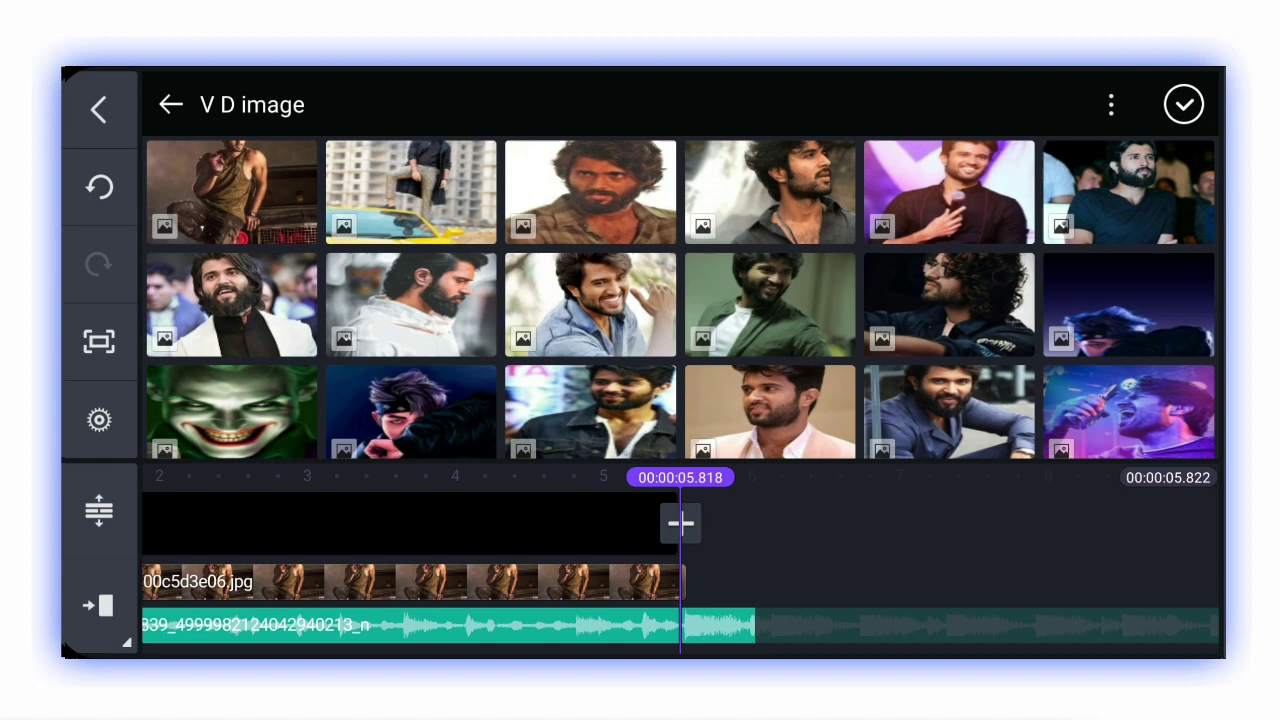
click(232, 192)
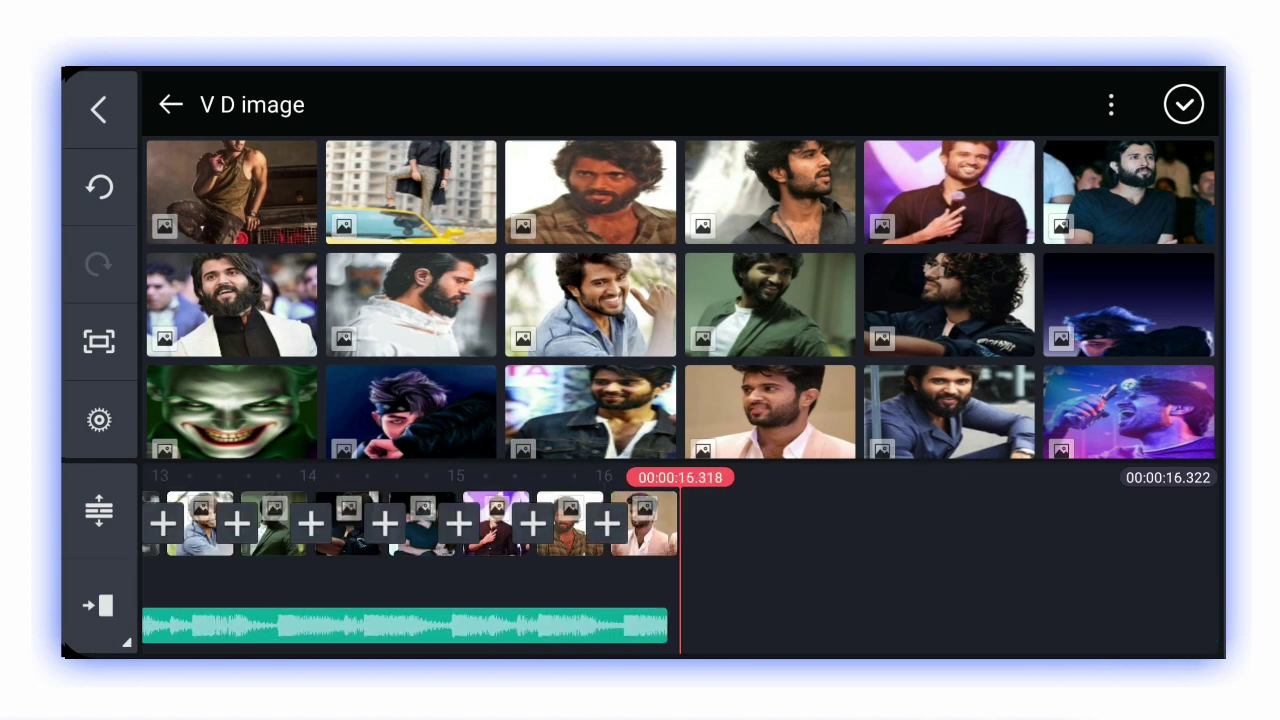
click(1183, 104)
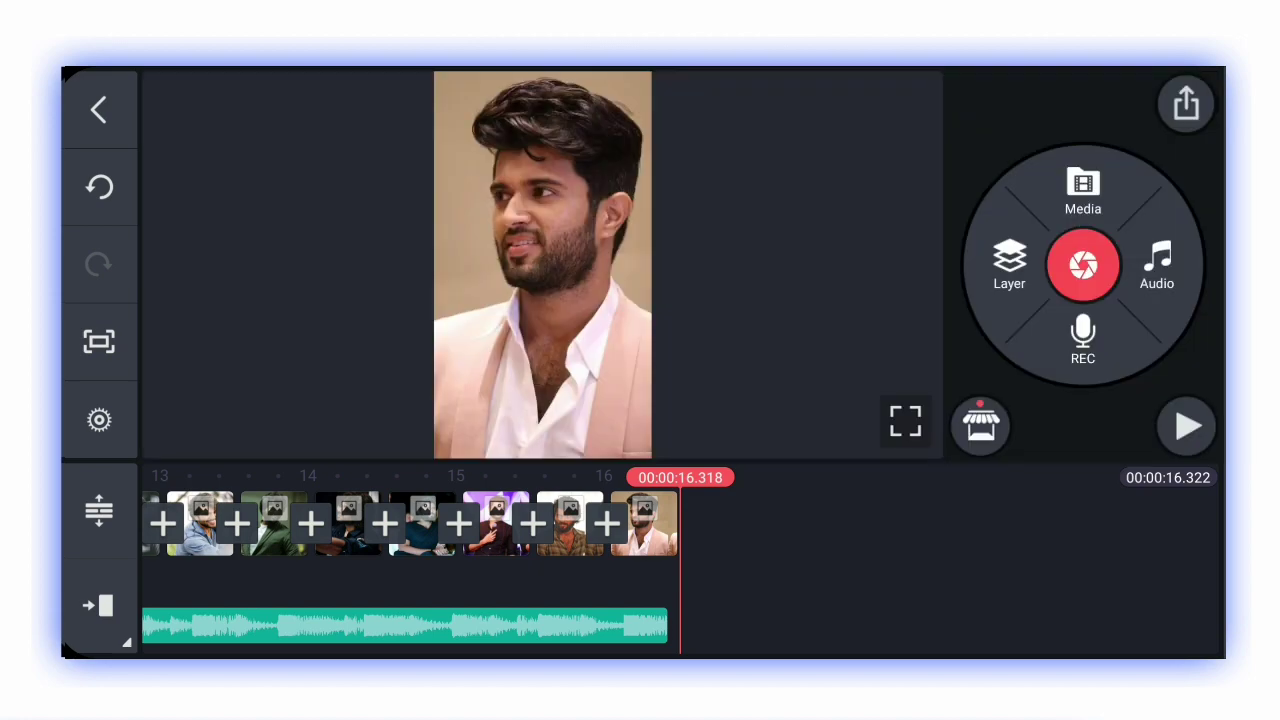
drag(400, 523, 900, 523)
mouse_move(400, 523)
mouse_down()
mouse_move(800, 523)
mouse_move(700, 523)
mouse_up()
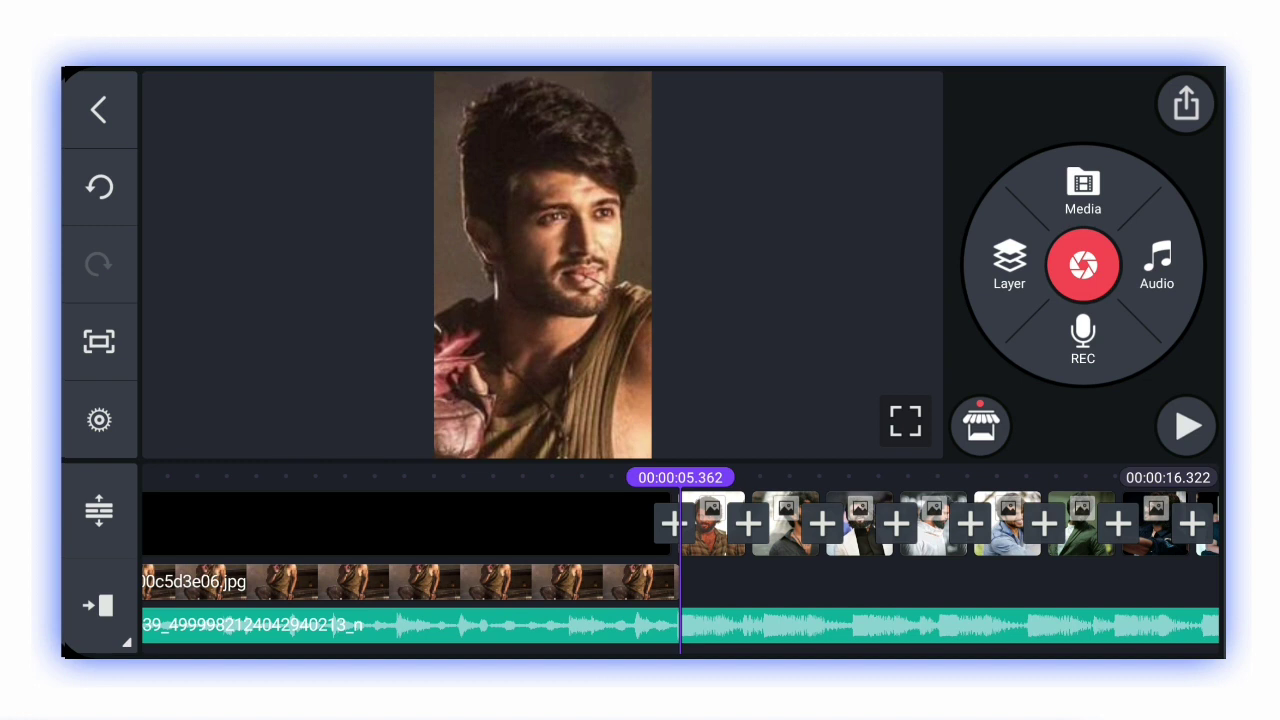
drag(750, 523, 683, 523)
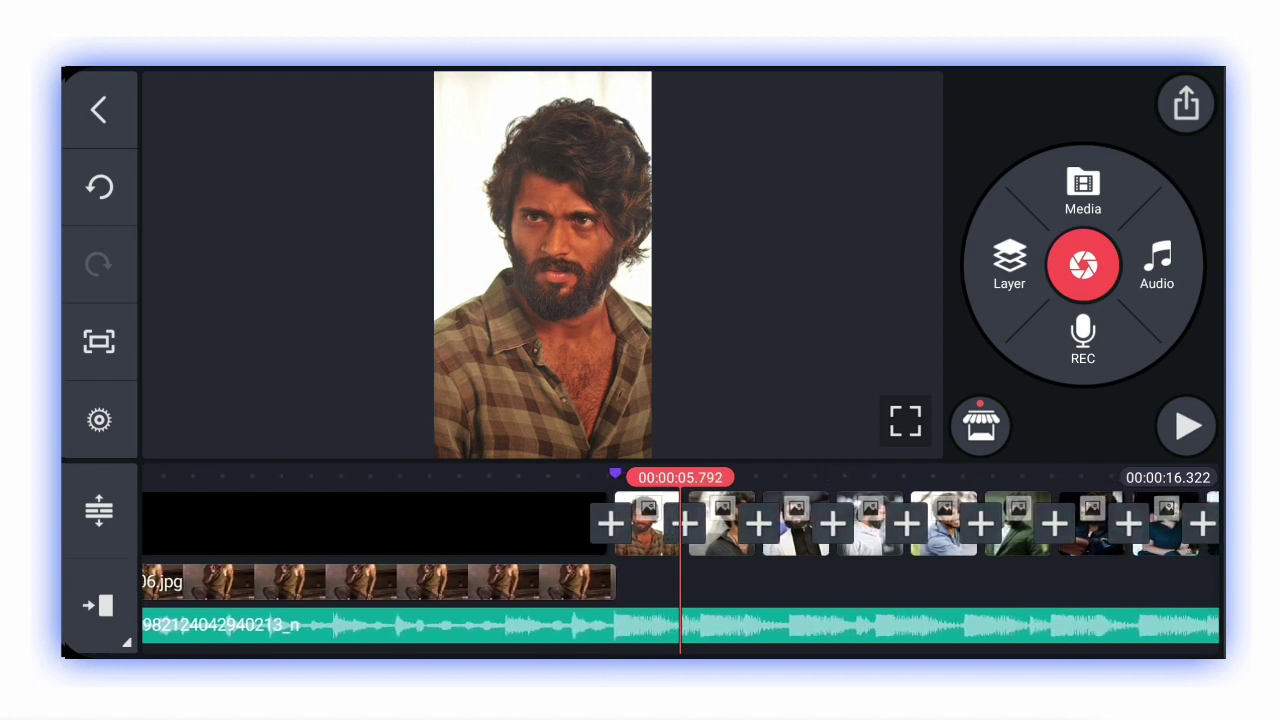
mouse_move(720, 523)
mouse_down()
mouse_move(648, 523)
mouse_move(704, 523)
mouse_up()
Select each new half-second photo clip in turn to review it
click(684, 523)
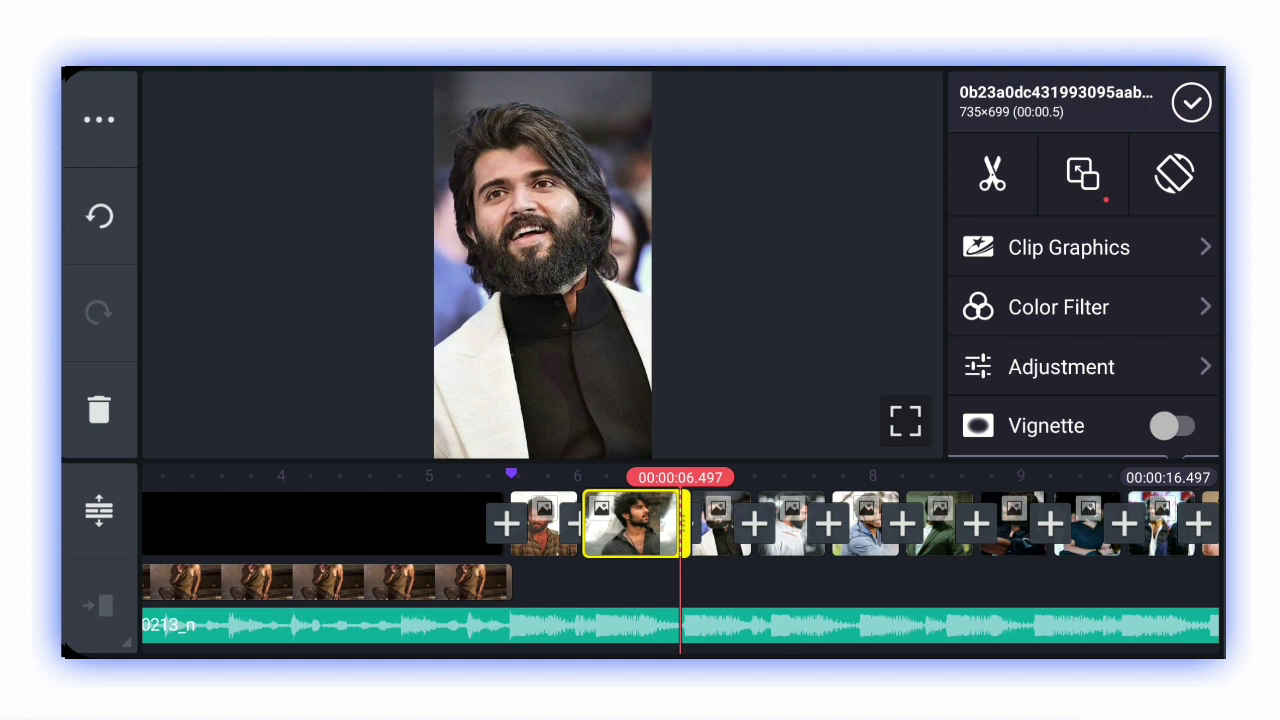
click(780, 523)
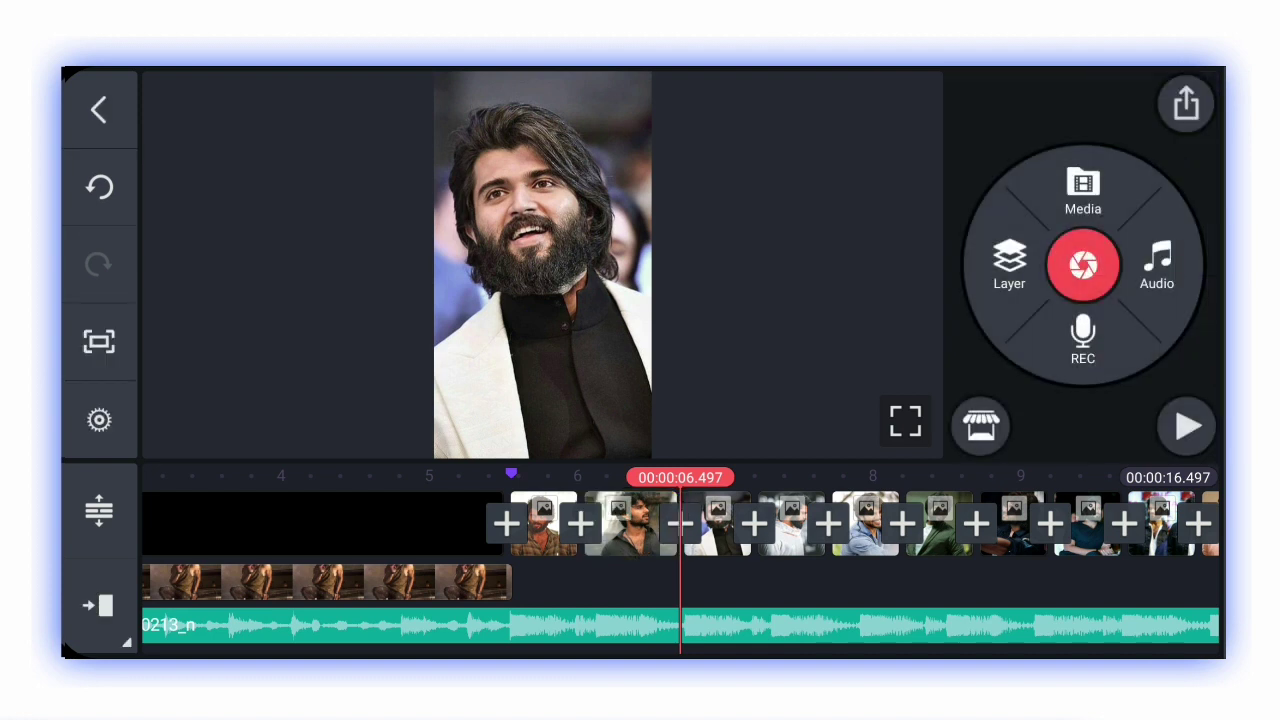
click(720, 523)
drag(760, 523, 685, 523)
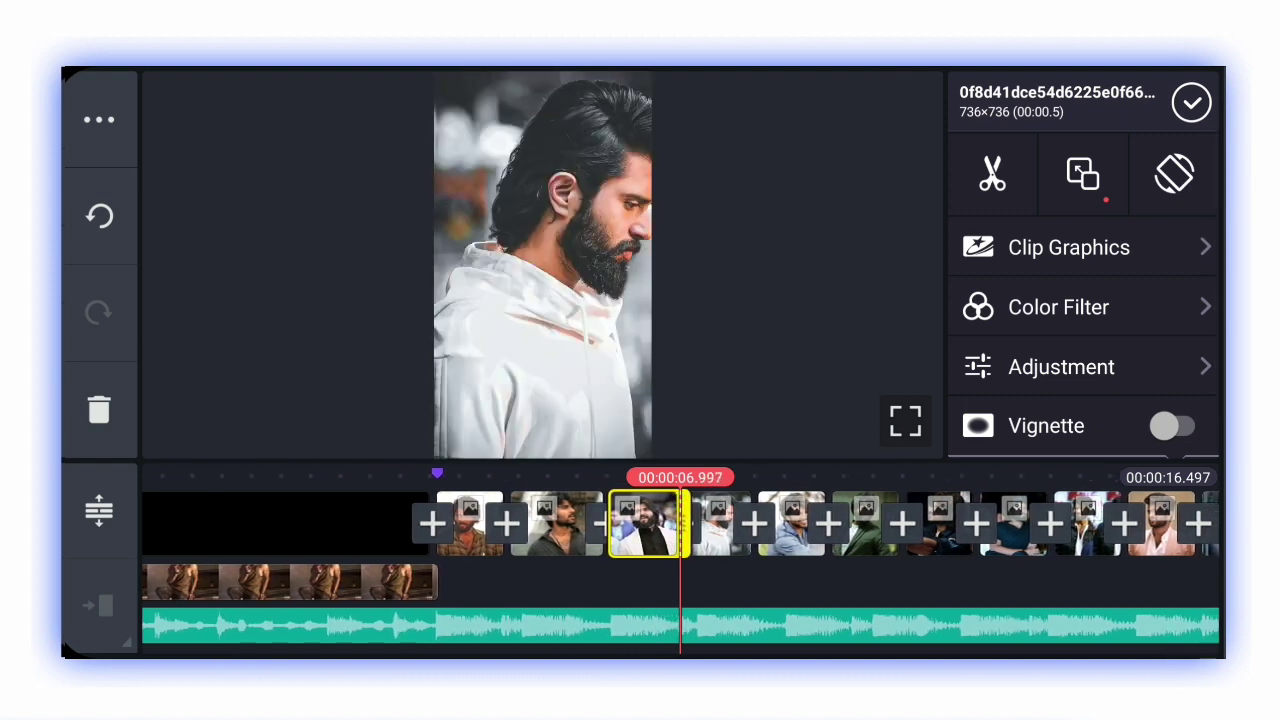
click(720, 523)
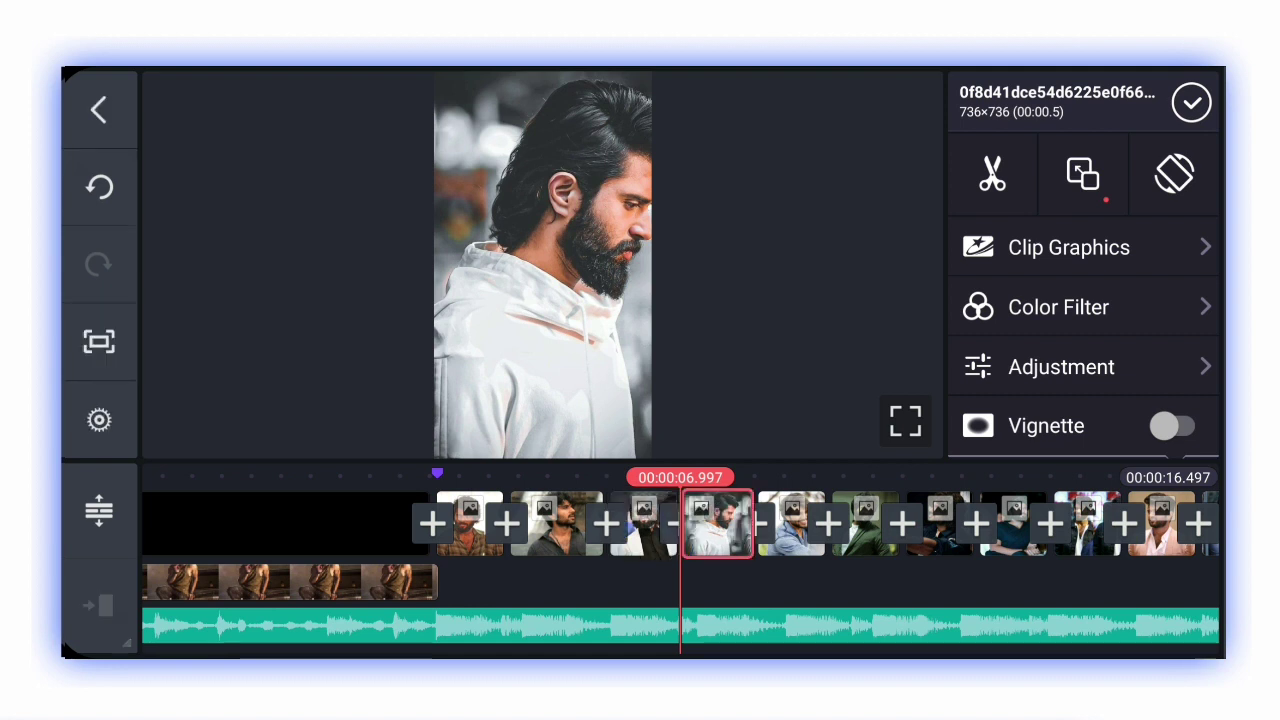
drag(760, 523, 685, 523)
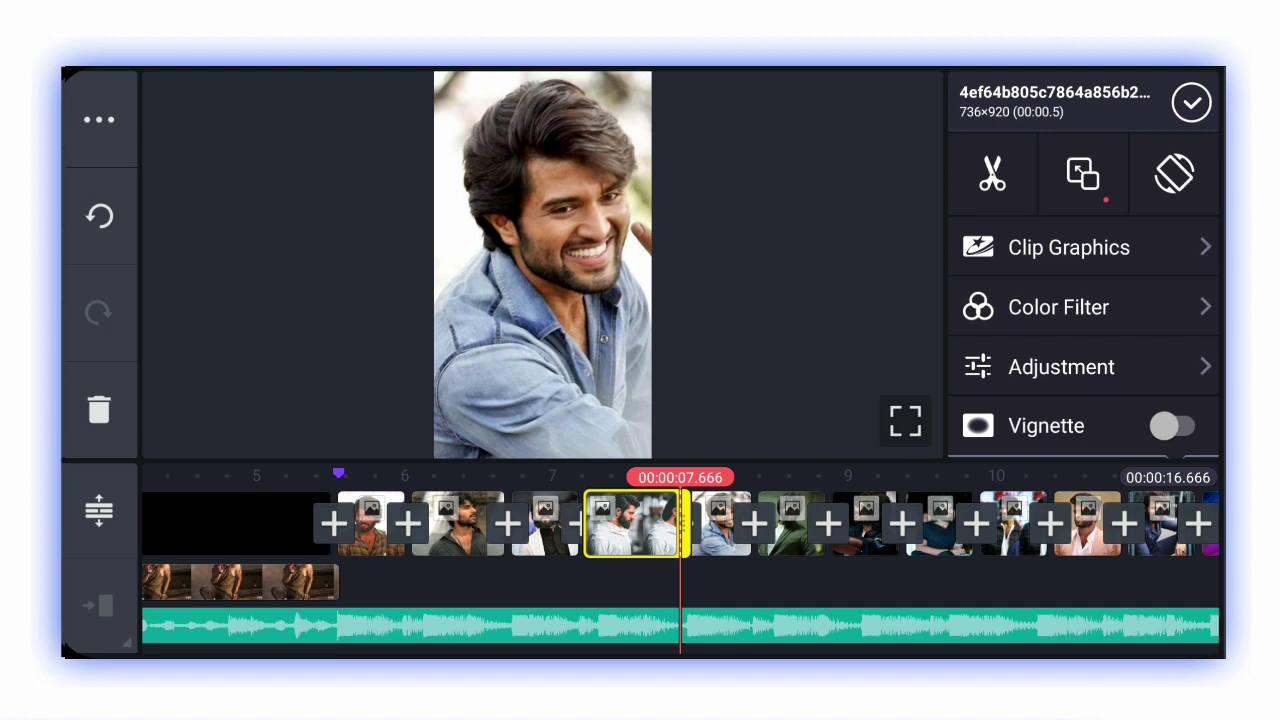
click(1191, 102)
drag(720, 523, 680, 523)
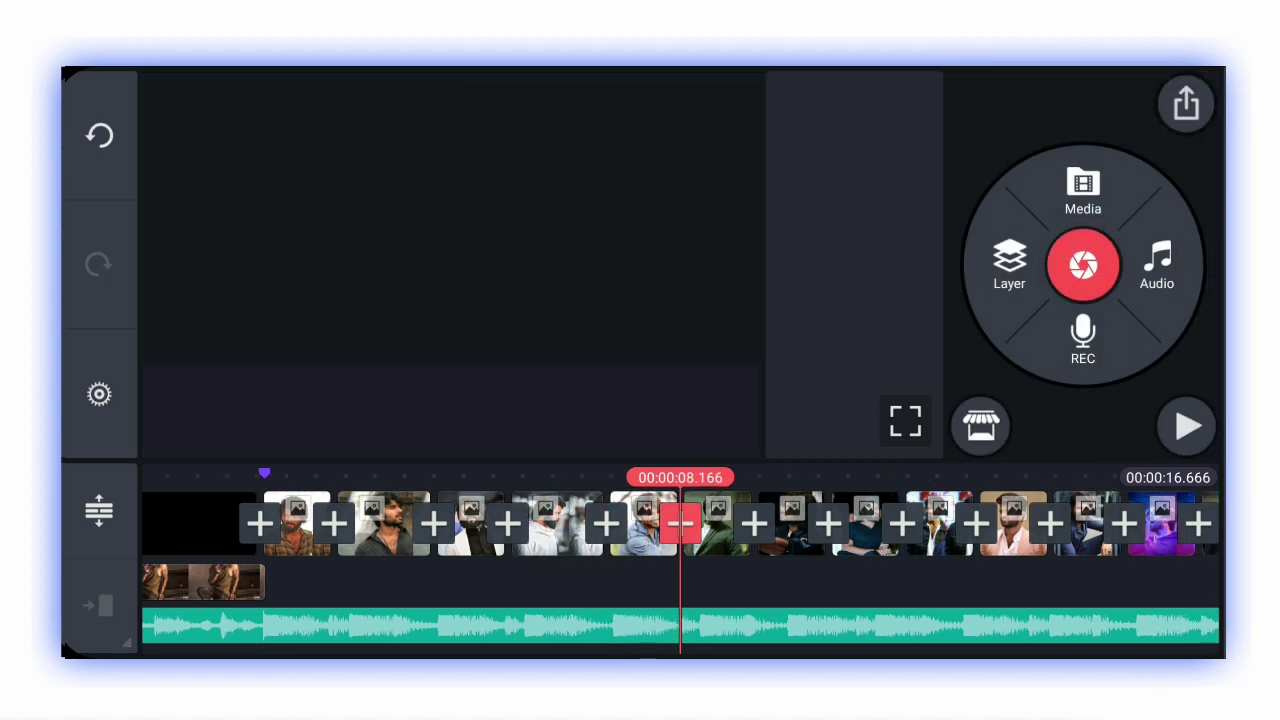
Slightly lengthen the photo clip of the smiling man in the green jacket
click(680, 523)
click(1191, 102)
click(643, 523)
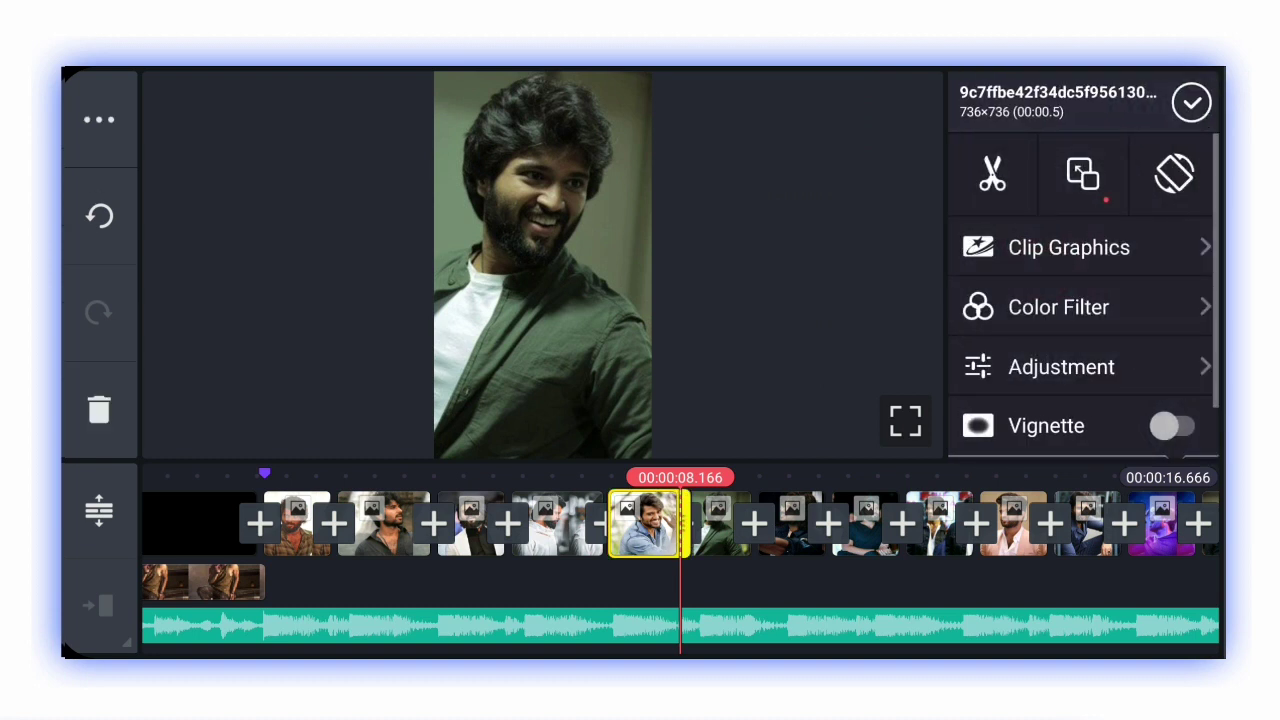
drag(684, 523, 690, 523)
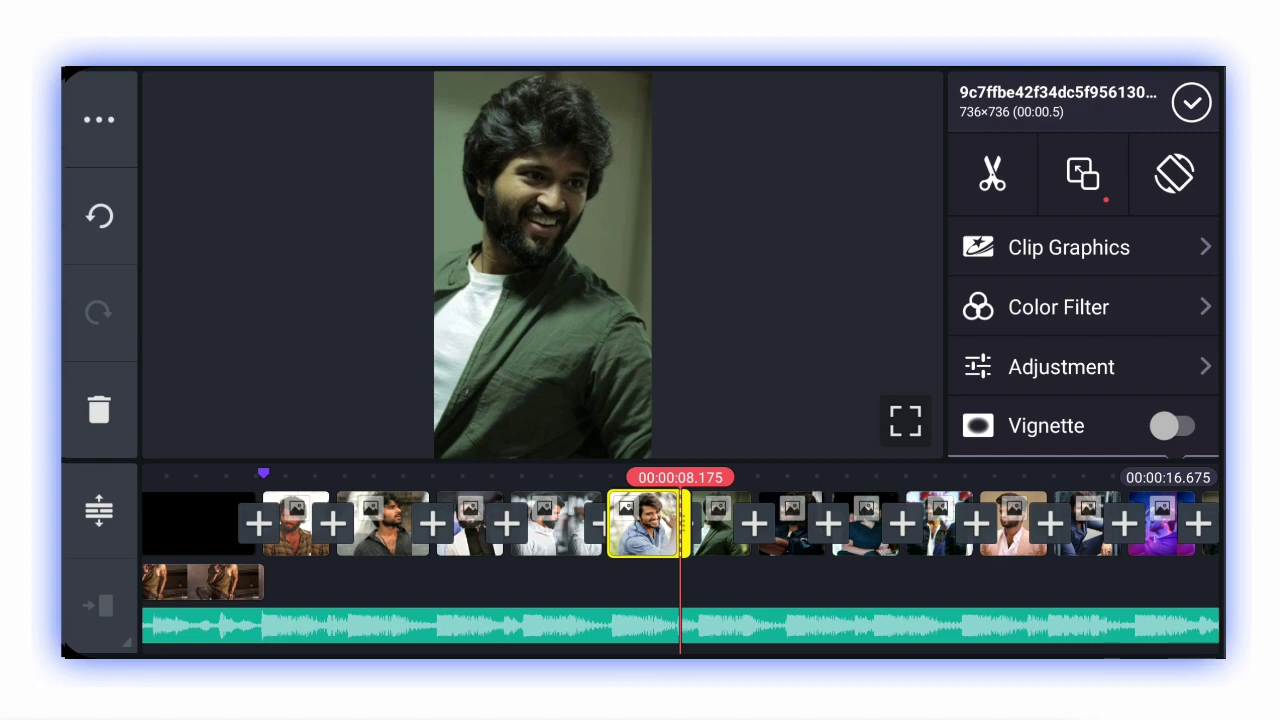
Shorten the photo clip near the end by dragging its right edge
click(718, 523)
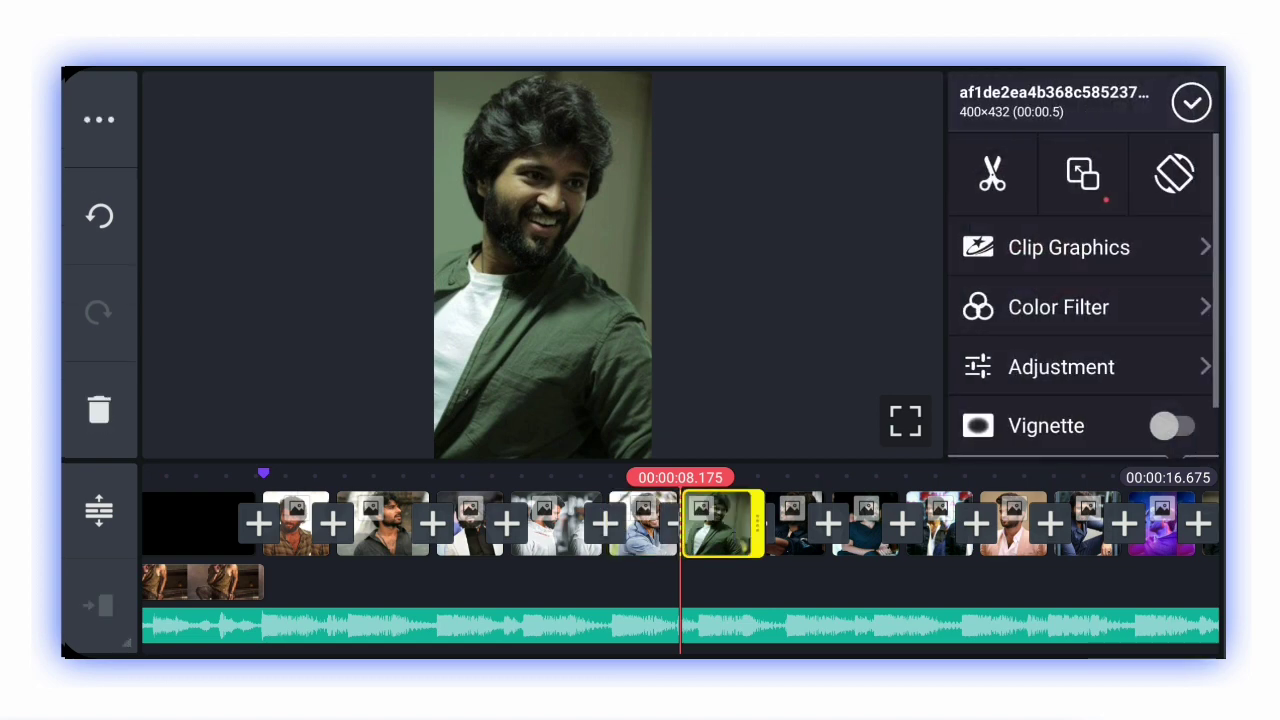
drag(1100, 523, 300, 523)
click(665, 523)
drag(703, 523, 685, 523)
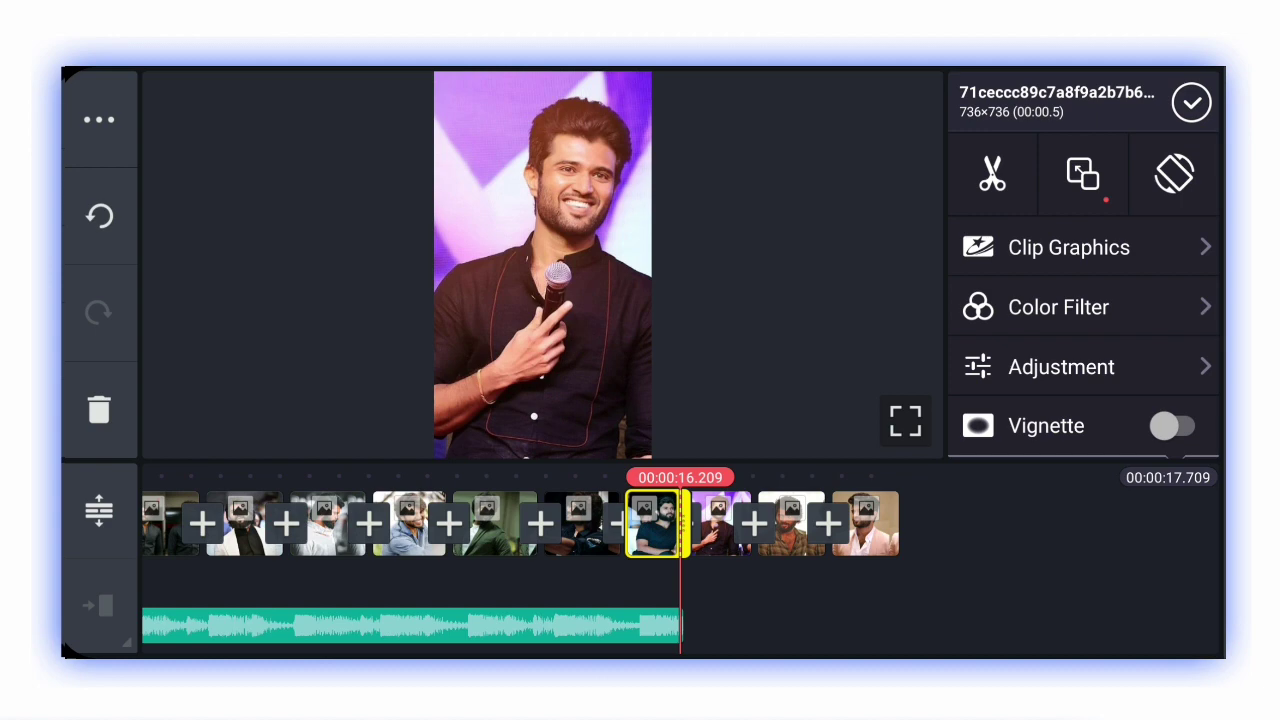
click(1191, 101)
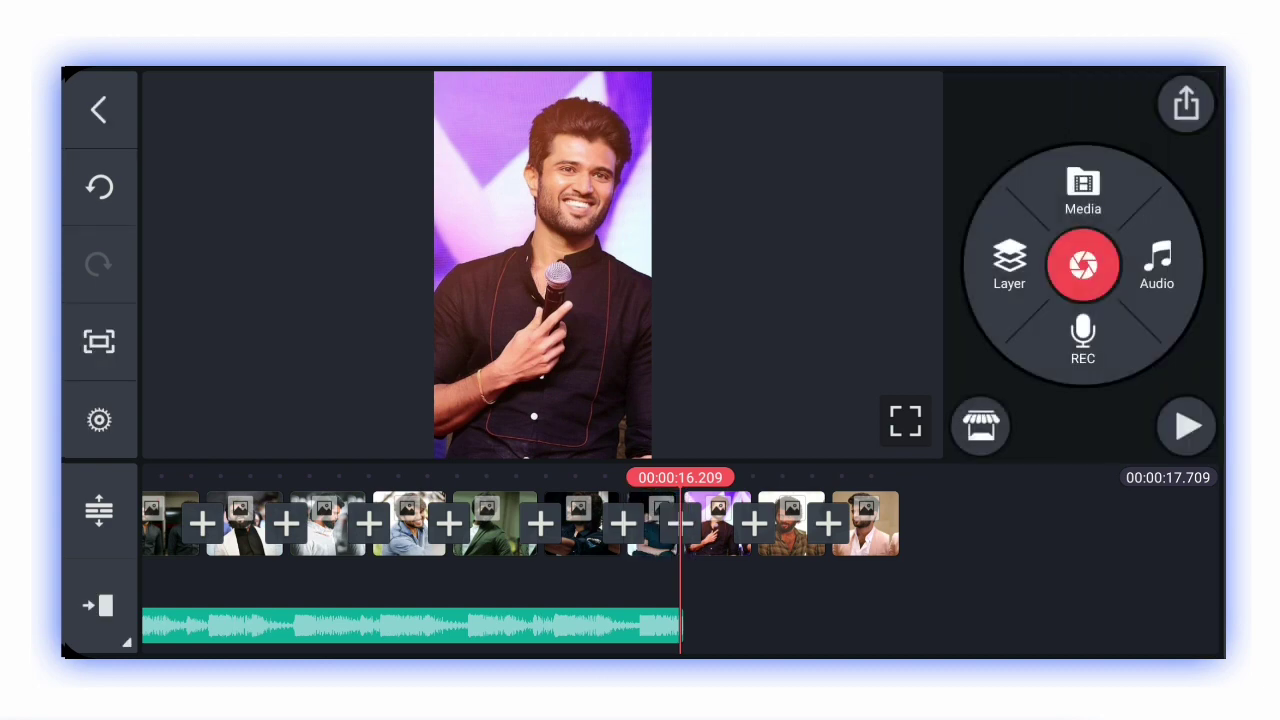
Delete the three extra end clips for a 16.209-second video, then return to about 5 seconds
click(717, 523)
click(99, 413)
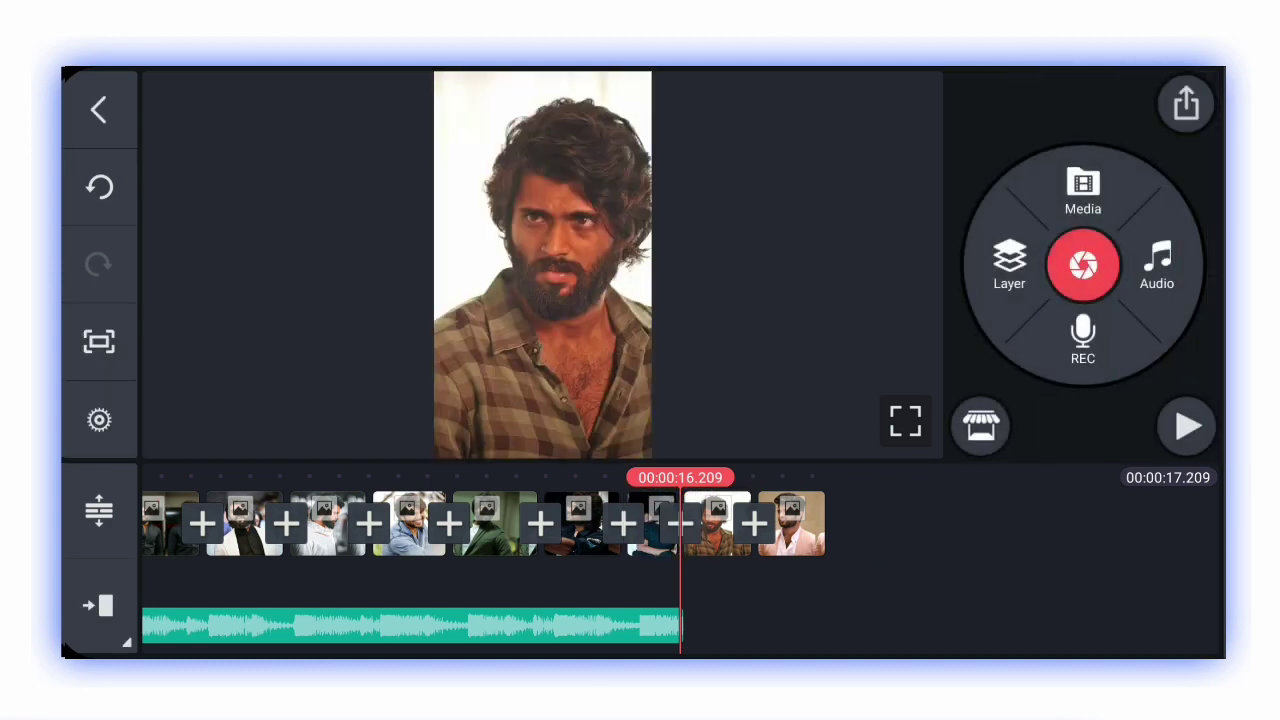
click(717, 523)
click(99, 413)
click(717, 523)
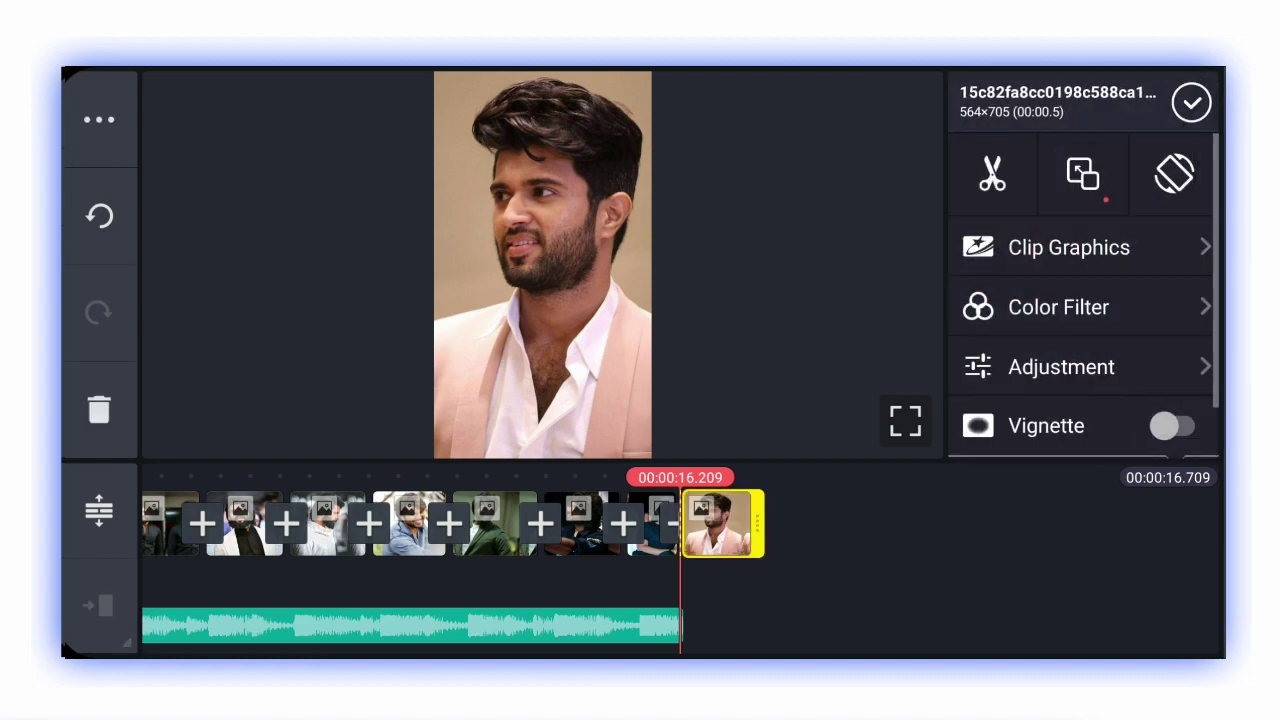
click(99, 413)
drag(400, 523, 900, 523)
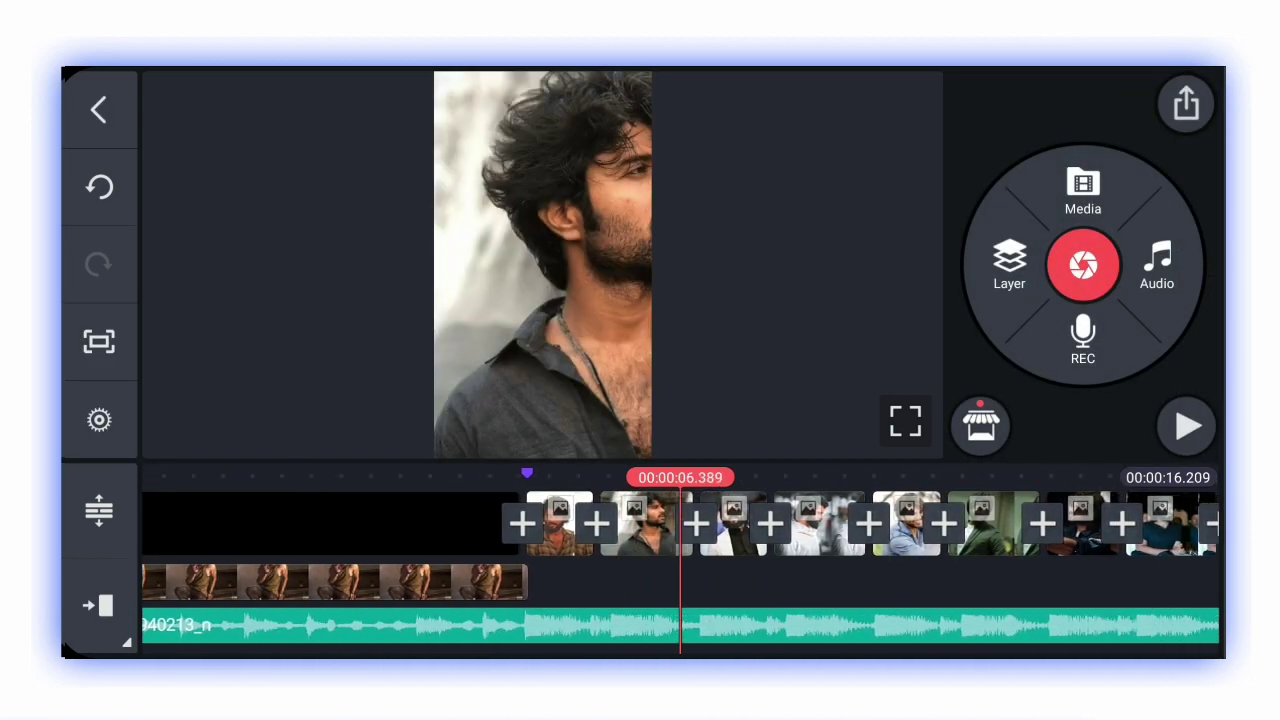
mouse_move(600, 523)
mouse_down()
mouse_move(500, 523)
mouse_move(700, 523)
mouse_up()
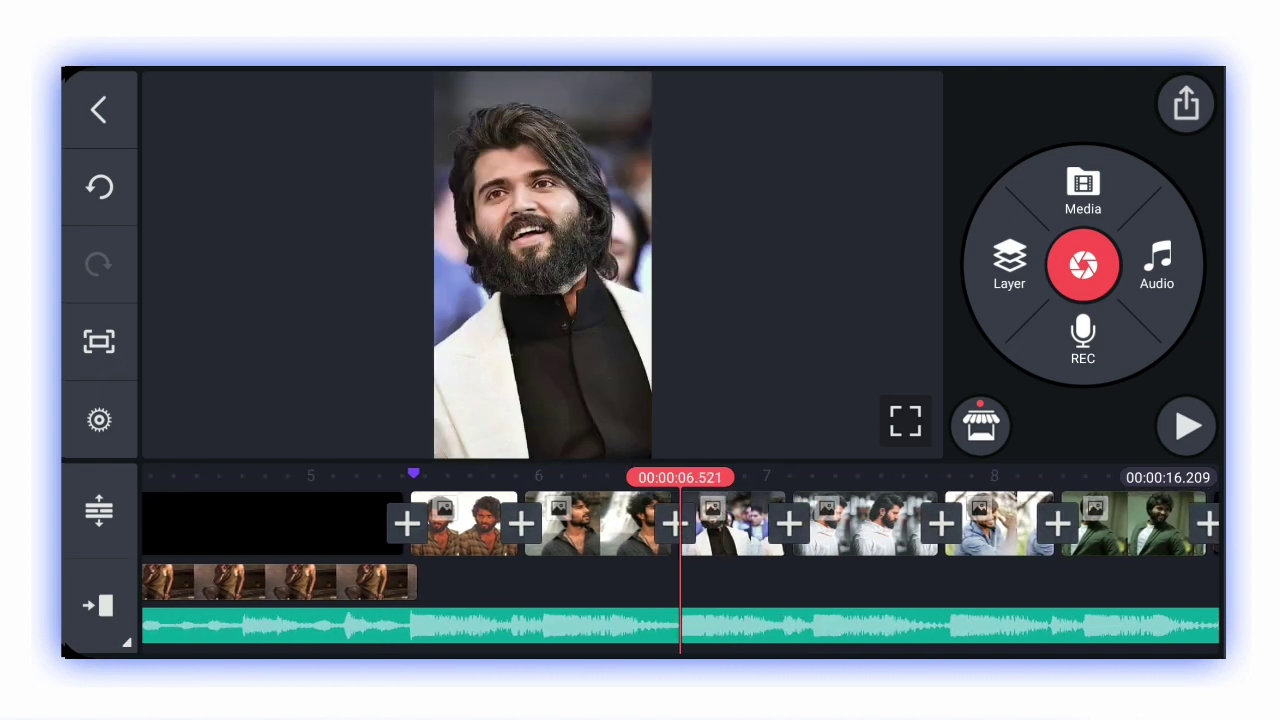
drag(600, 523, 710, 523)
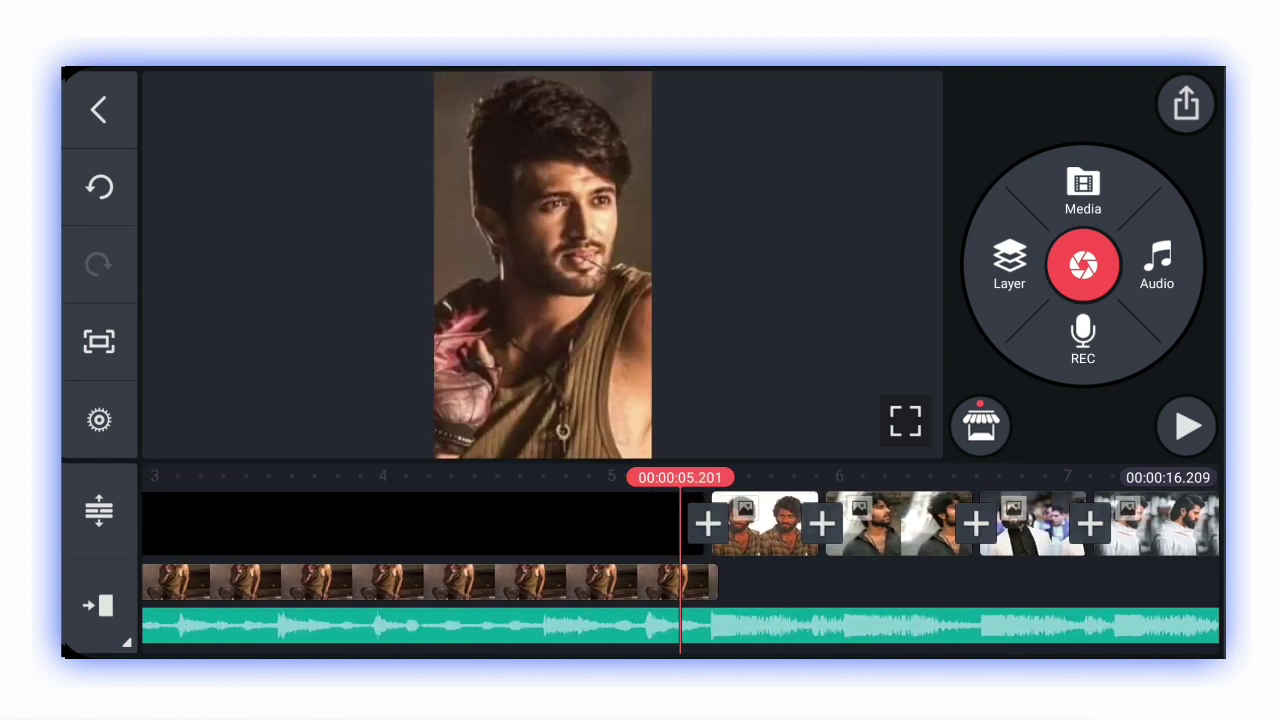
Select the photo clip after the animated photo and bring up its Clip Graphics presets
click(765, 523)
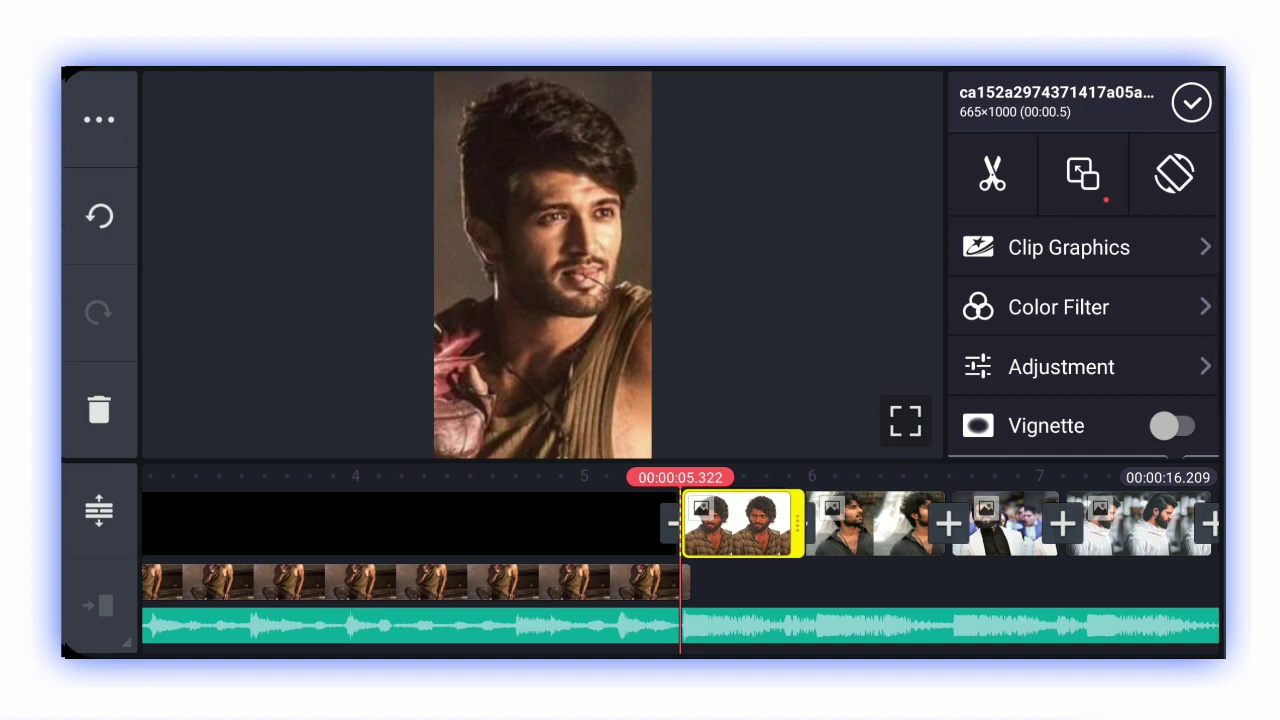
click(1069, 247)
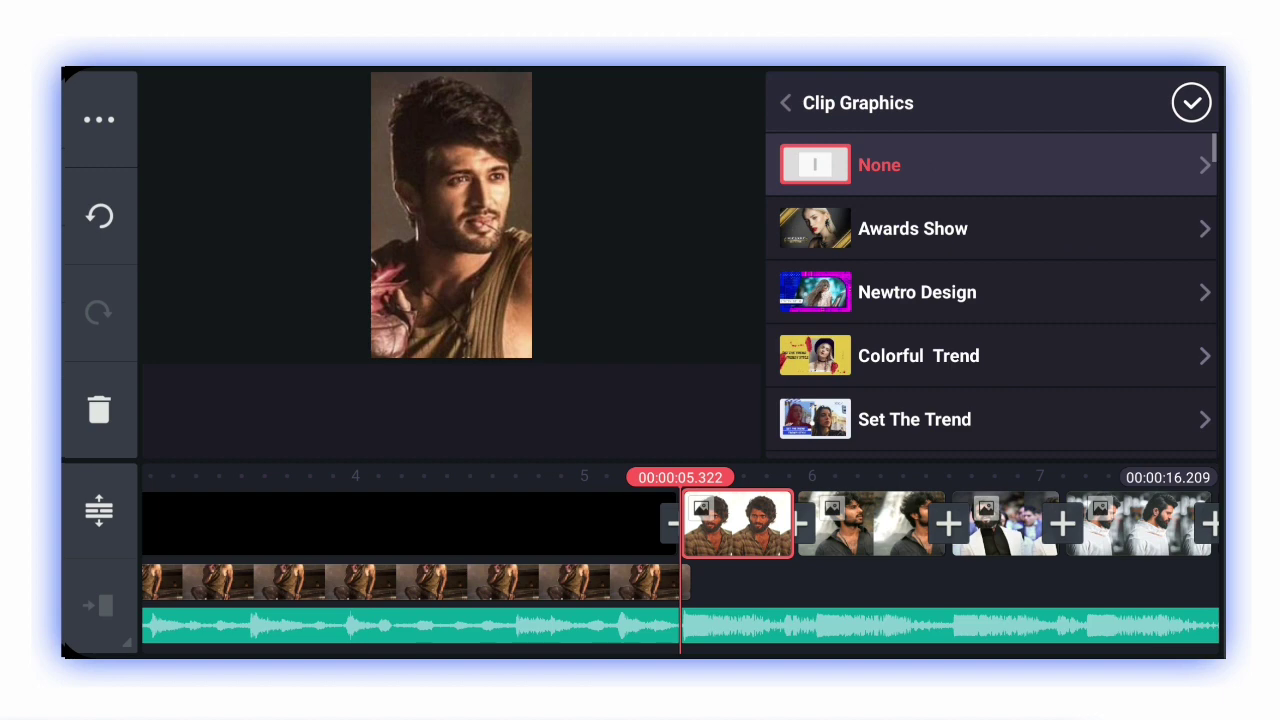
scroll(995, 300, down, 5)
scroll(995, 300, down, 5)
scroll(995, 300, down, 5)
scroll(995, 300, down, 5)
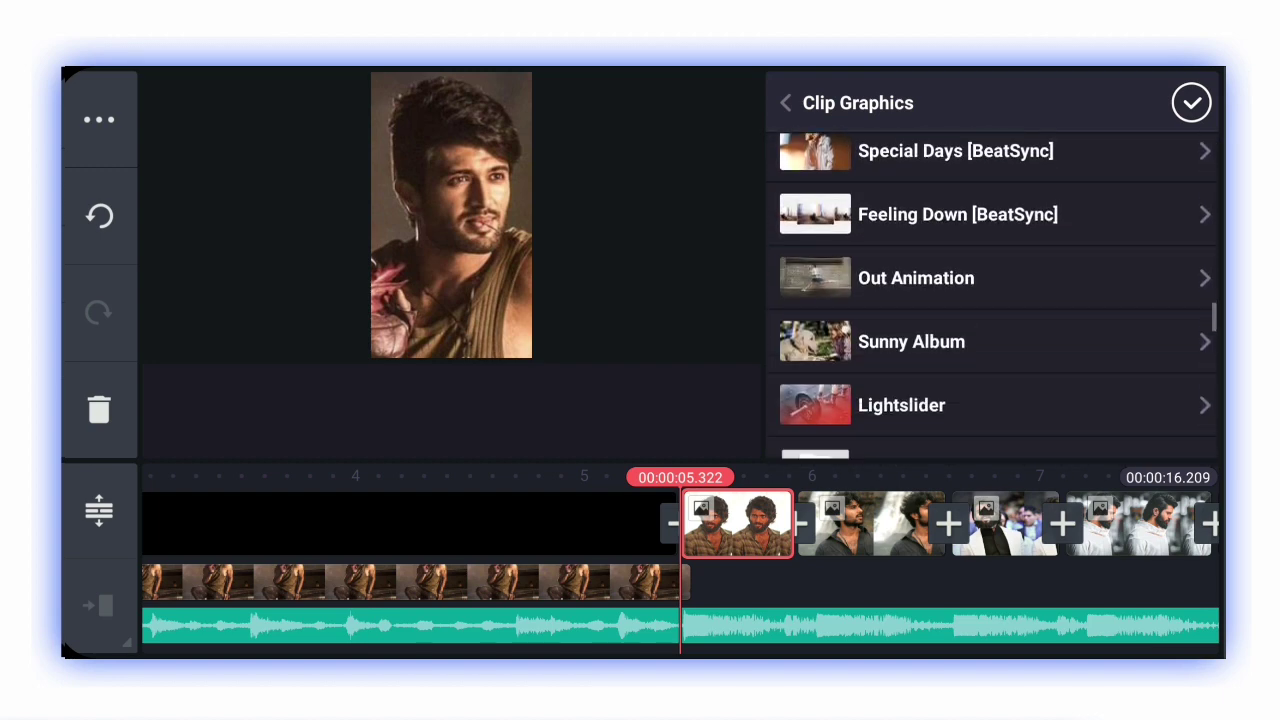
scroll(995, 300, down, 4)
scroll(995, 300, down, 3)
scroll(995, 300, down, 3)
scroll(995, 300, down, 3)
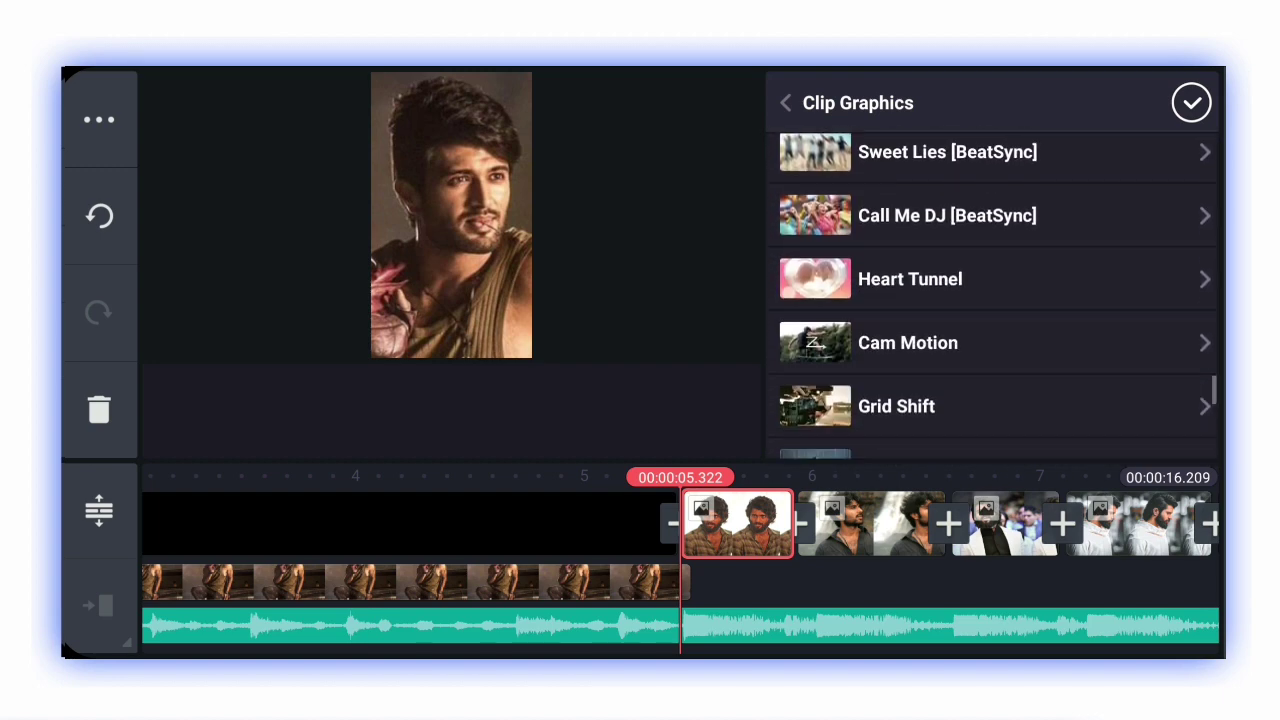
scroll(995, 300, down, 2)
scroll(995, 300, up, 2)
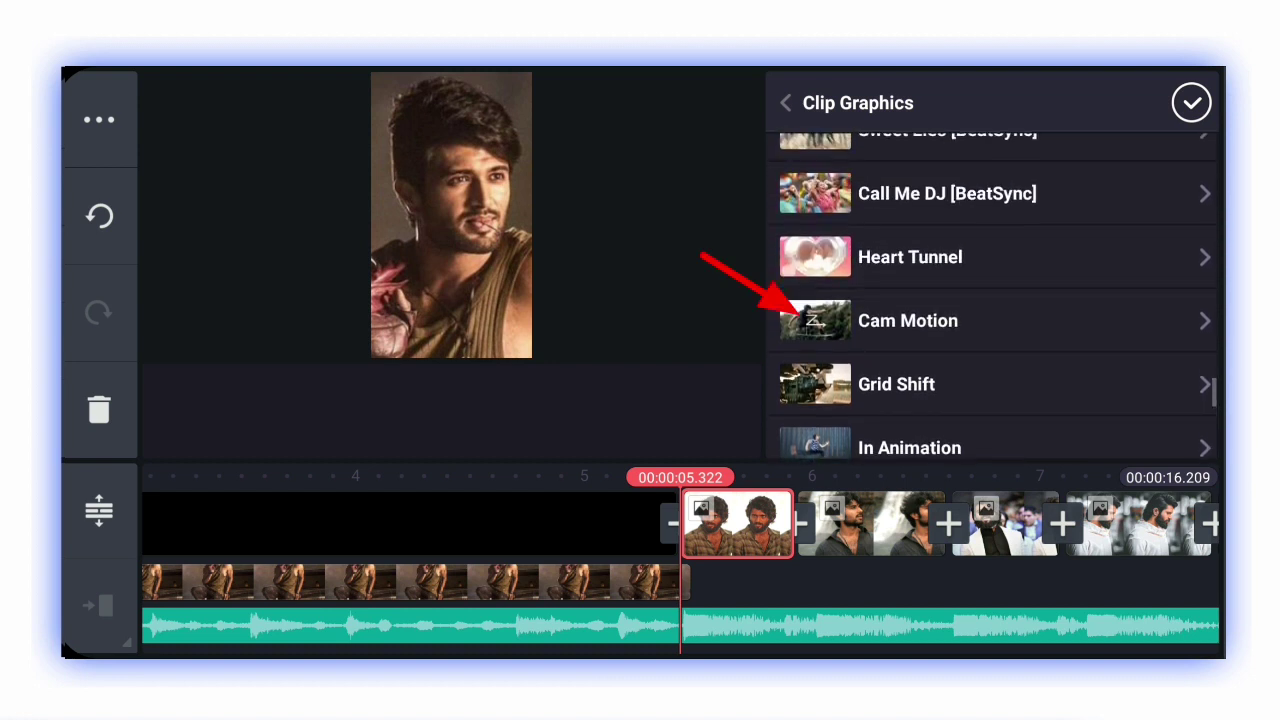
scroll(995, 320, up, 1)
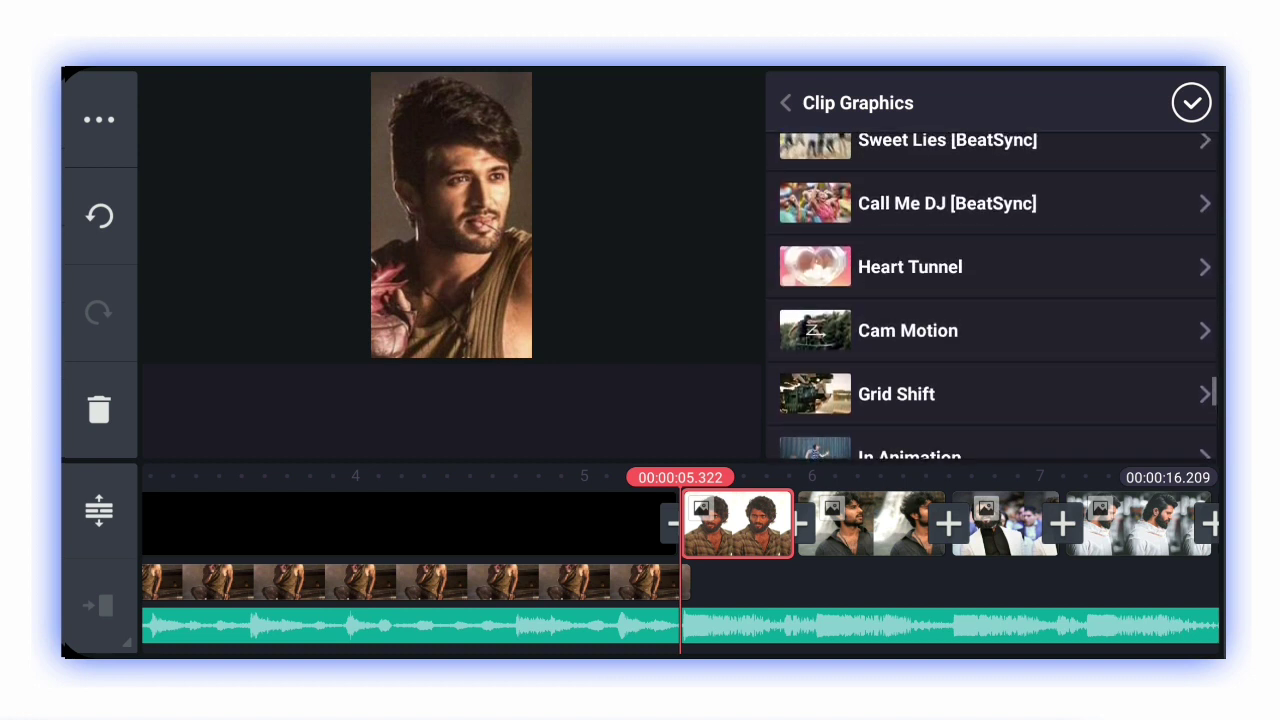
scroll(995, 300, down, 5)
scroll(995, 300, down, 2)
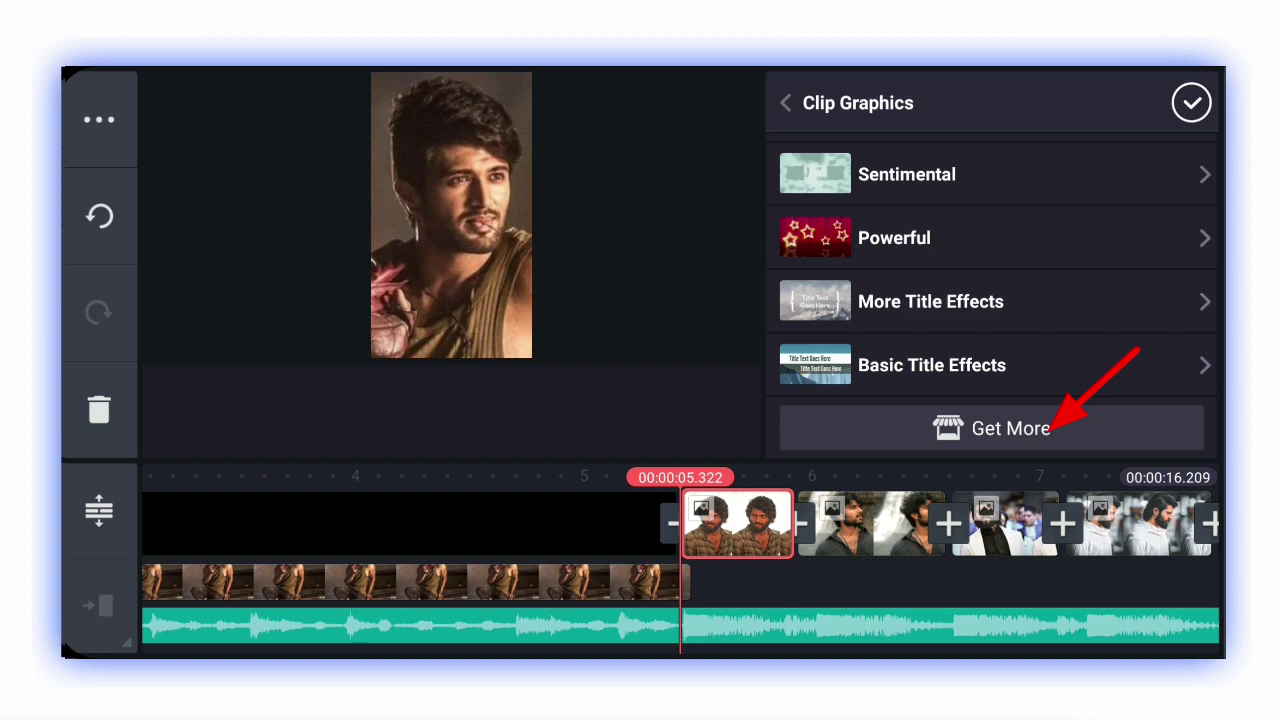
click(992, 428)
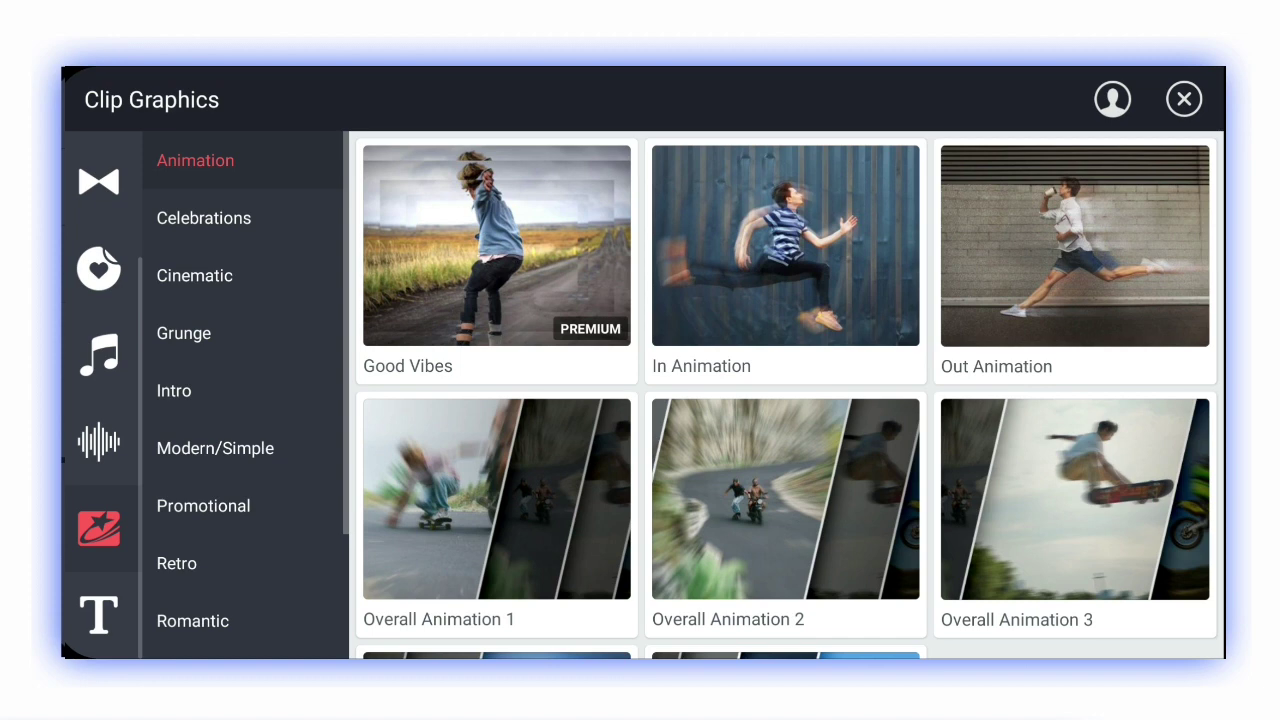
scroll(245, 400, down, 3)
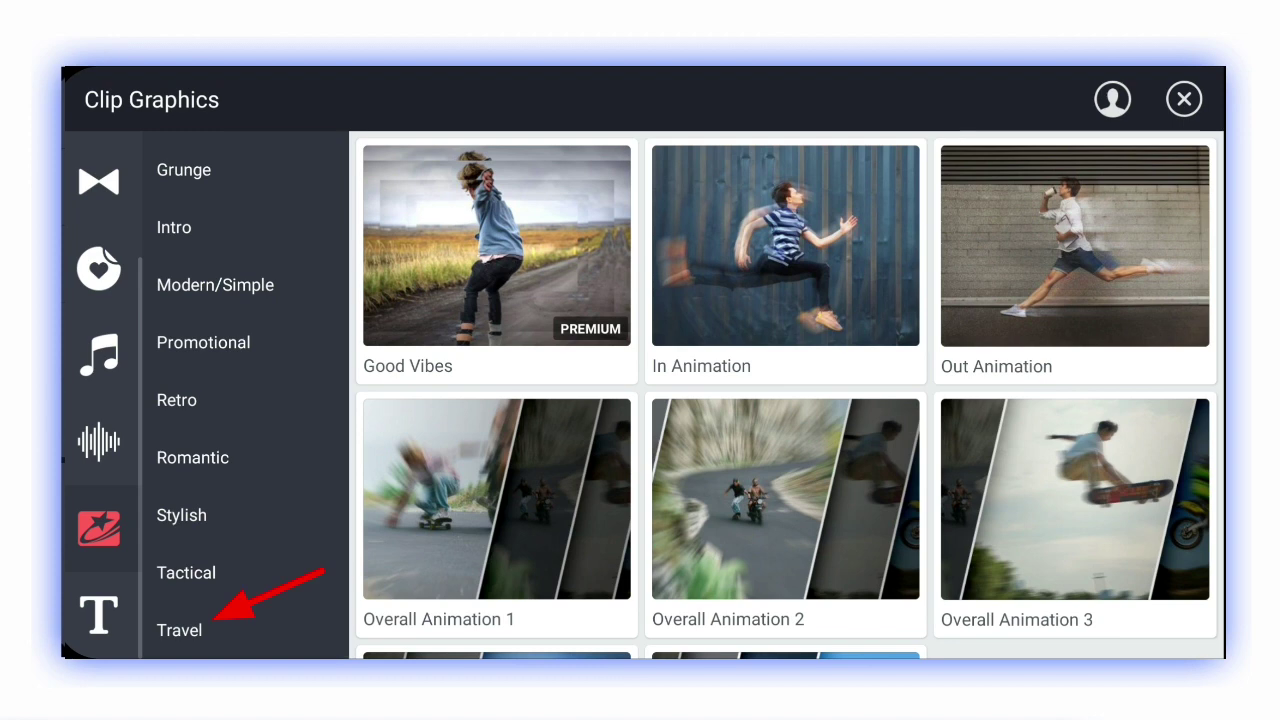
click(179, 630)
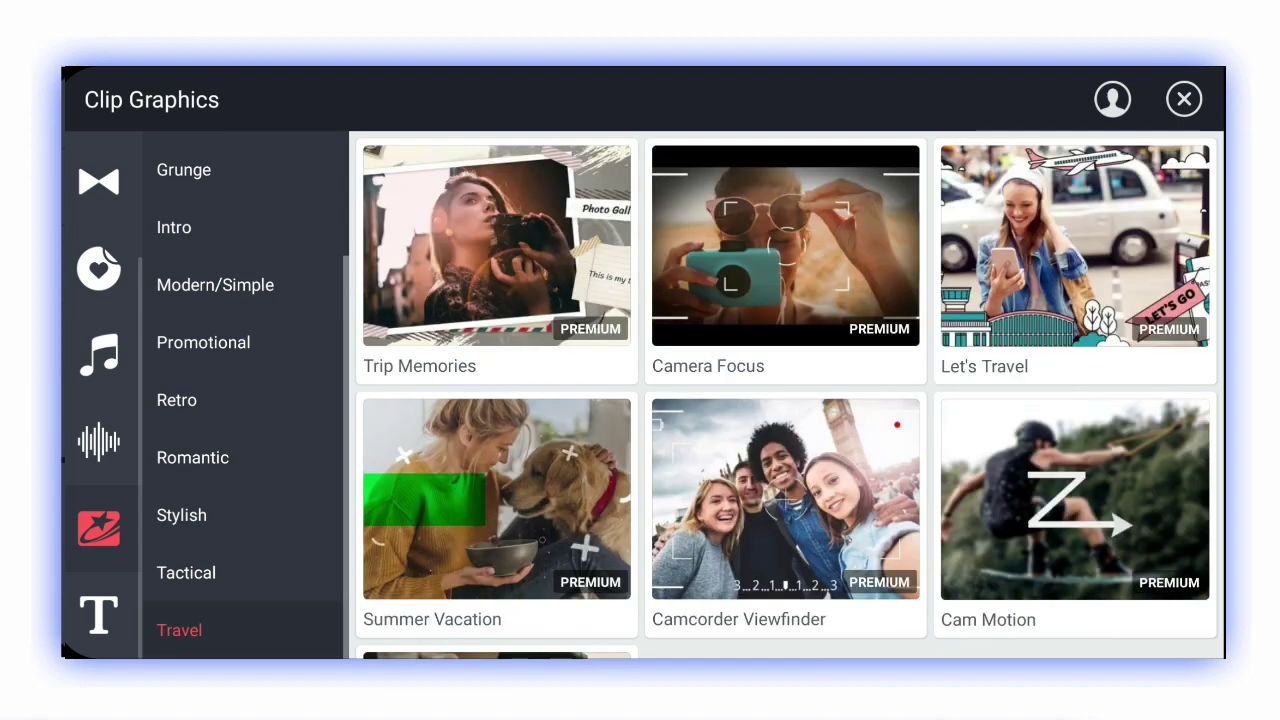
scroll(785, 400, down, 3)
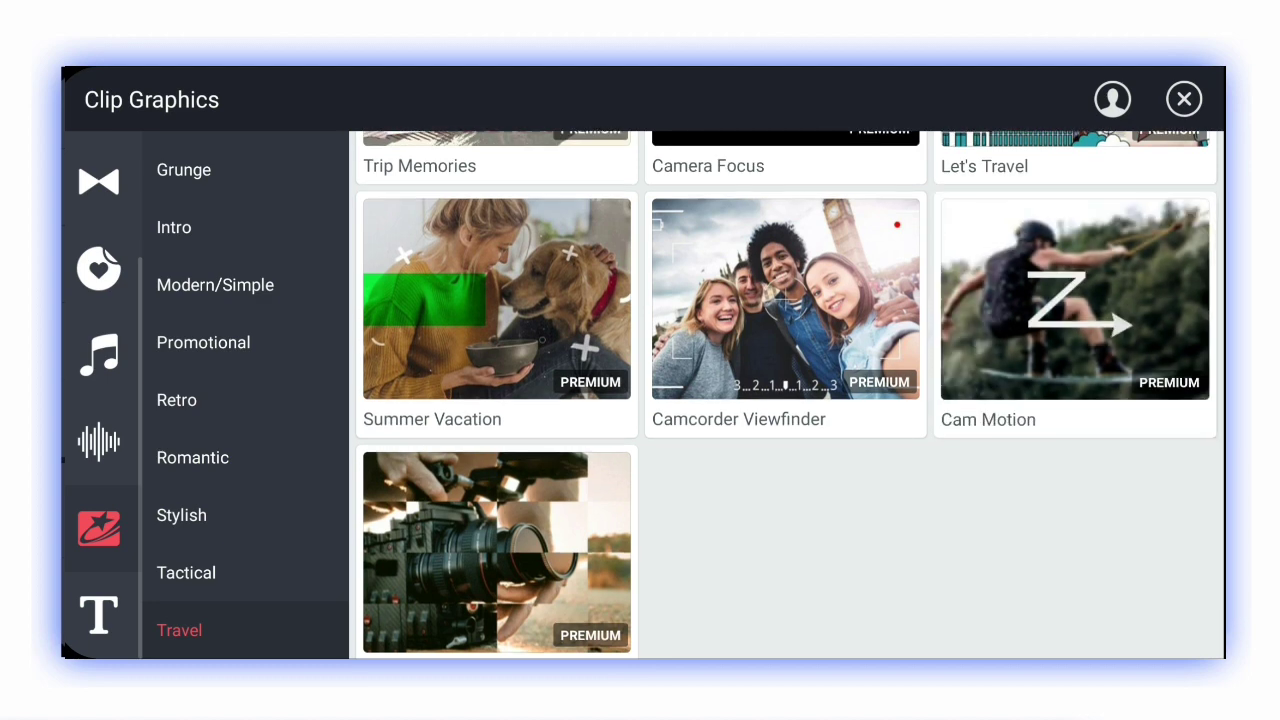
click(785, 499)
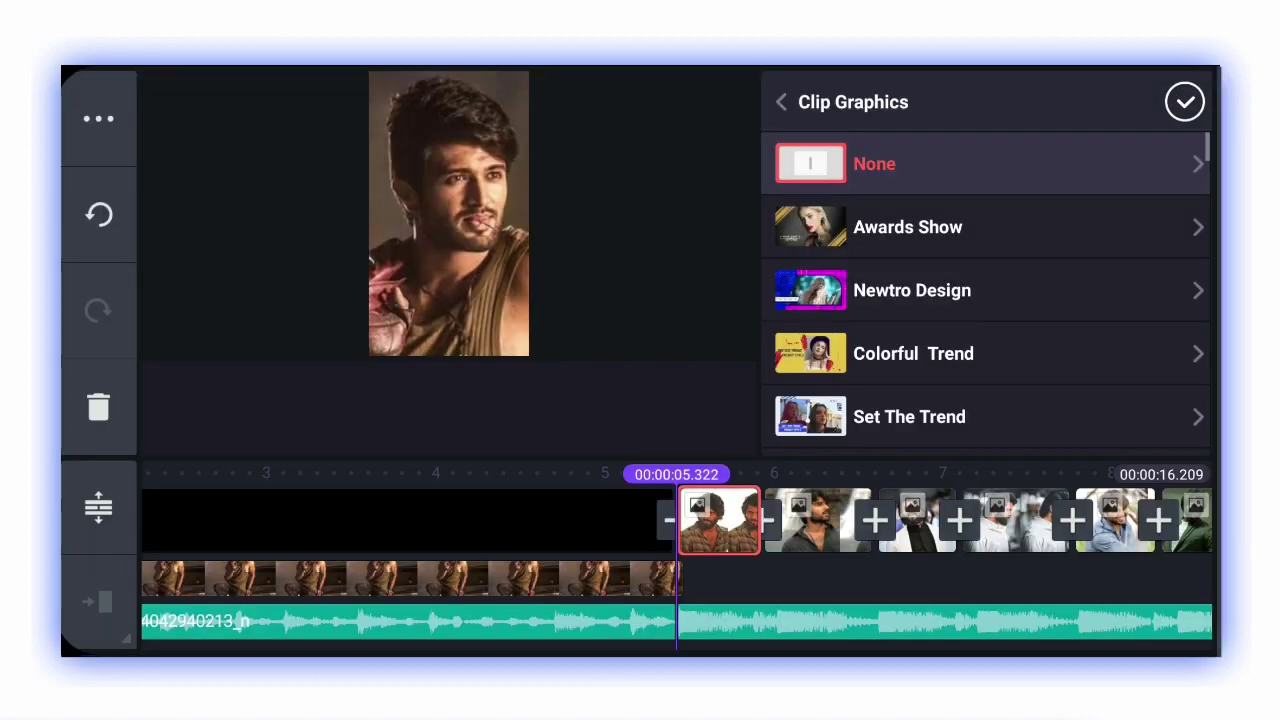
scroll(985, 300, down, 5)
scroll(985, 300, down, 5)
scroll(985, 300, down, 5)
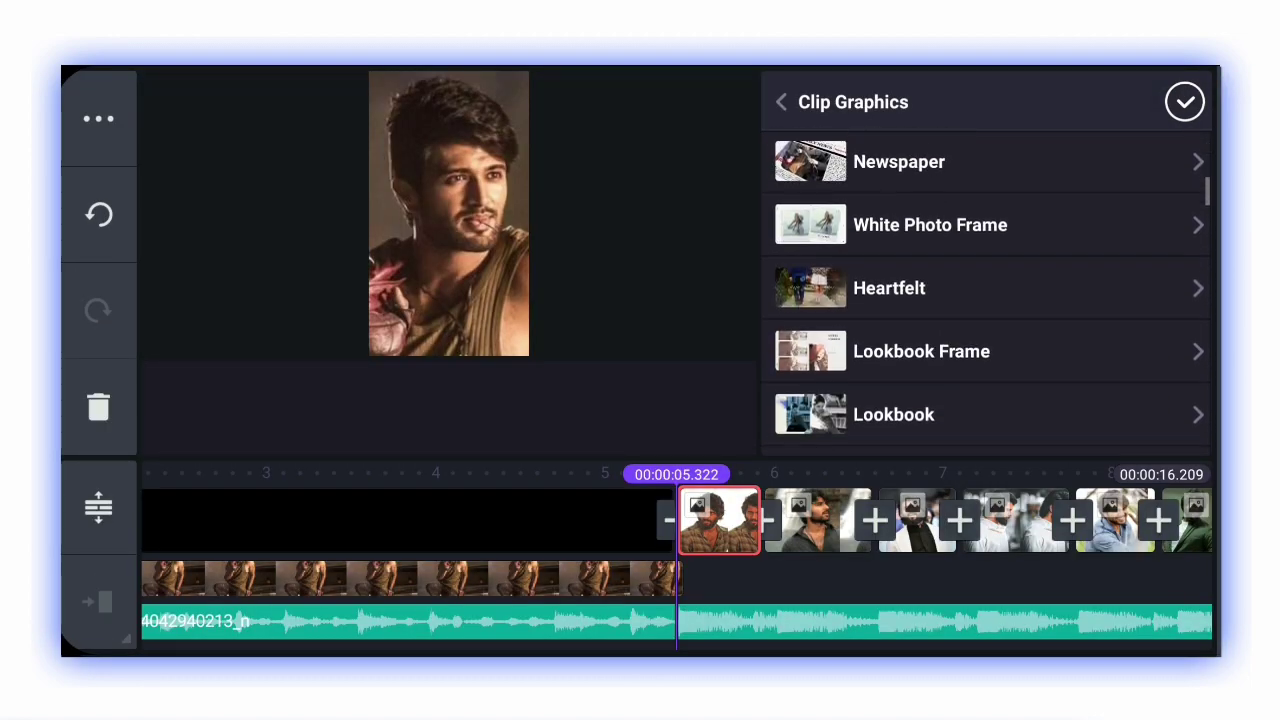
scroll(985, 300, down, 5)
scroll(985, 300, down, 3)
scroll(985, 300, down, 3)
scroll(985, 300, down, 1)
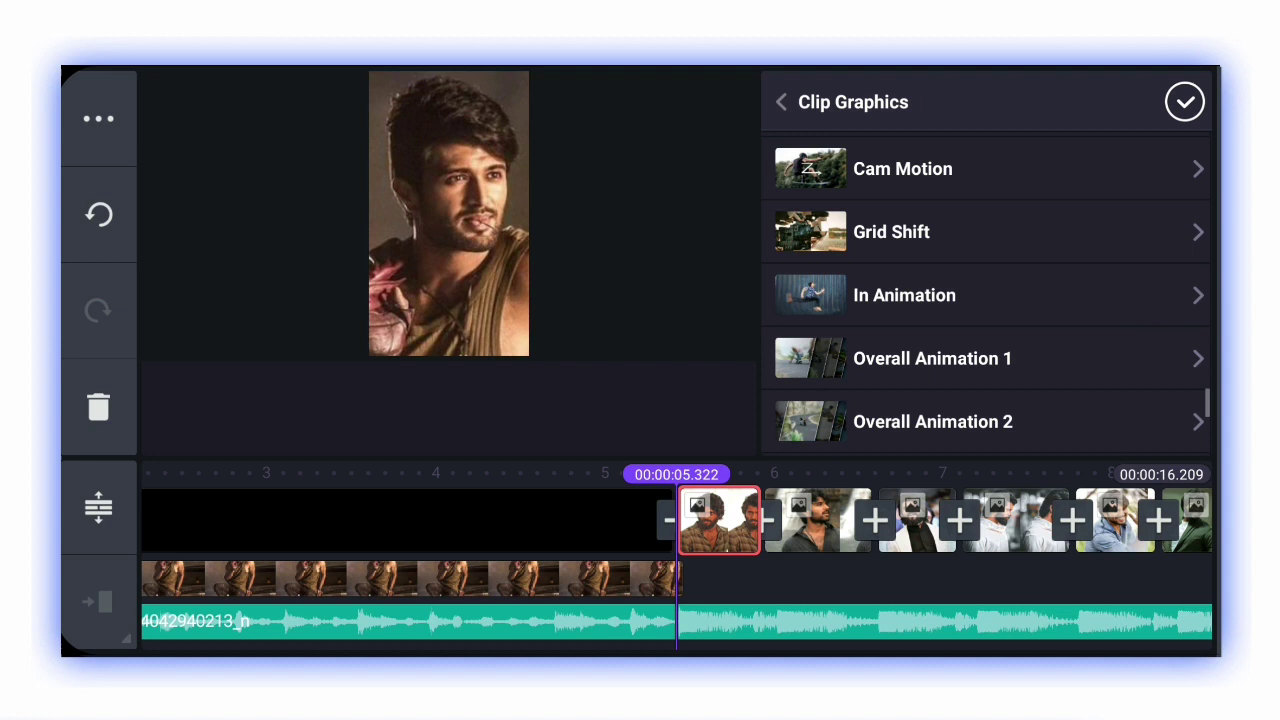
scroll(985, 300, up, 2)
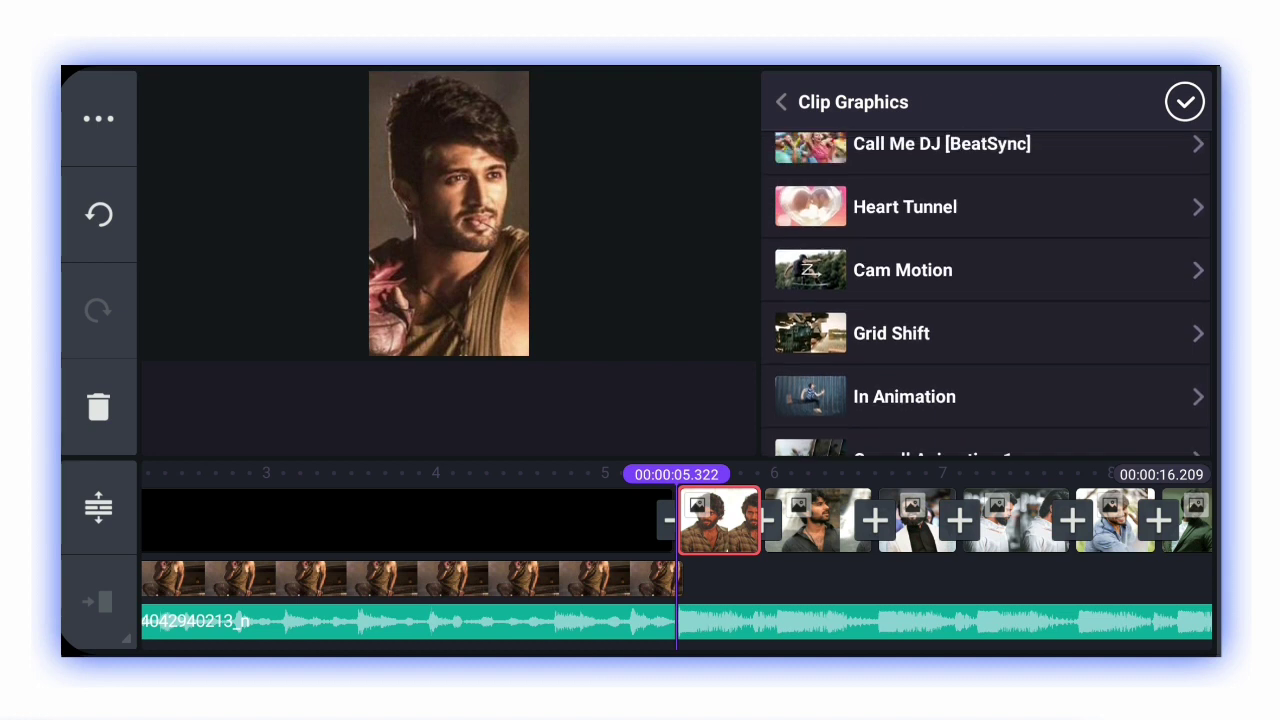
Apply Cam Motion Bouncing to the first photo clip, then select the next photo clip
click(985, 270)
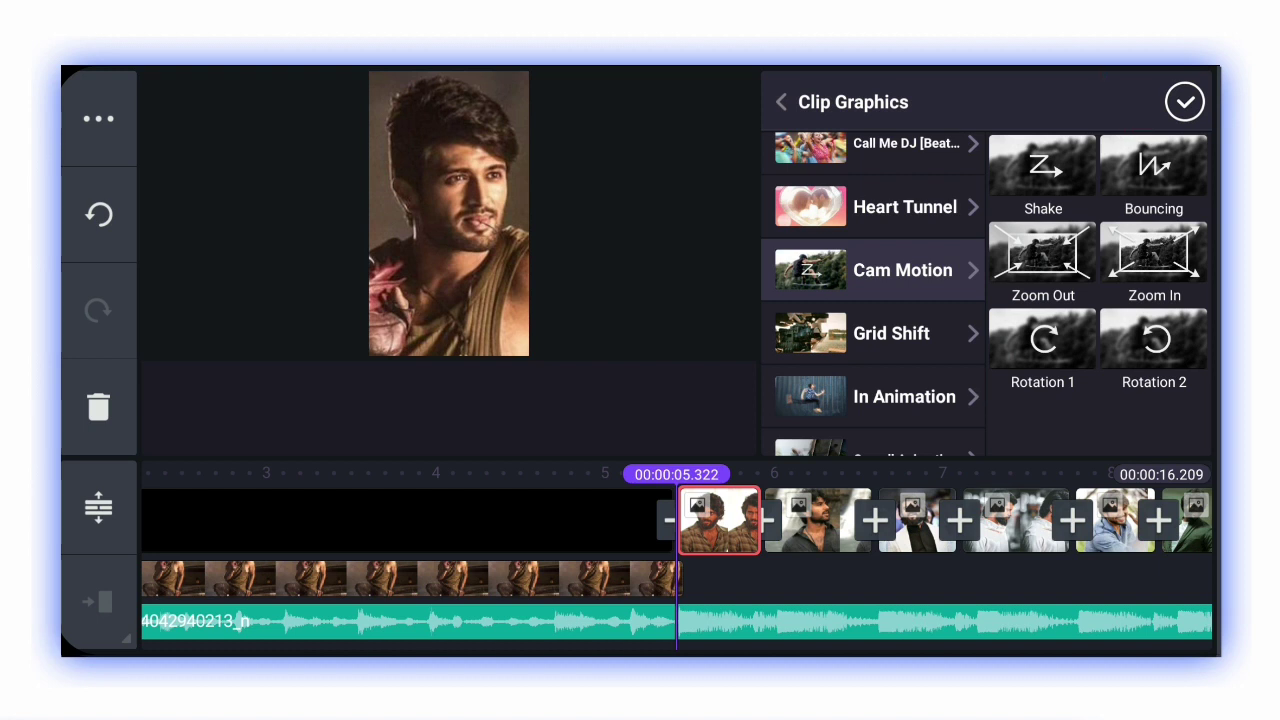
click(1153, 170)
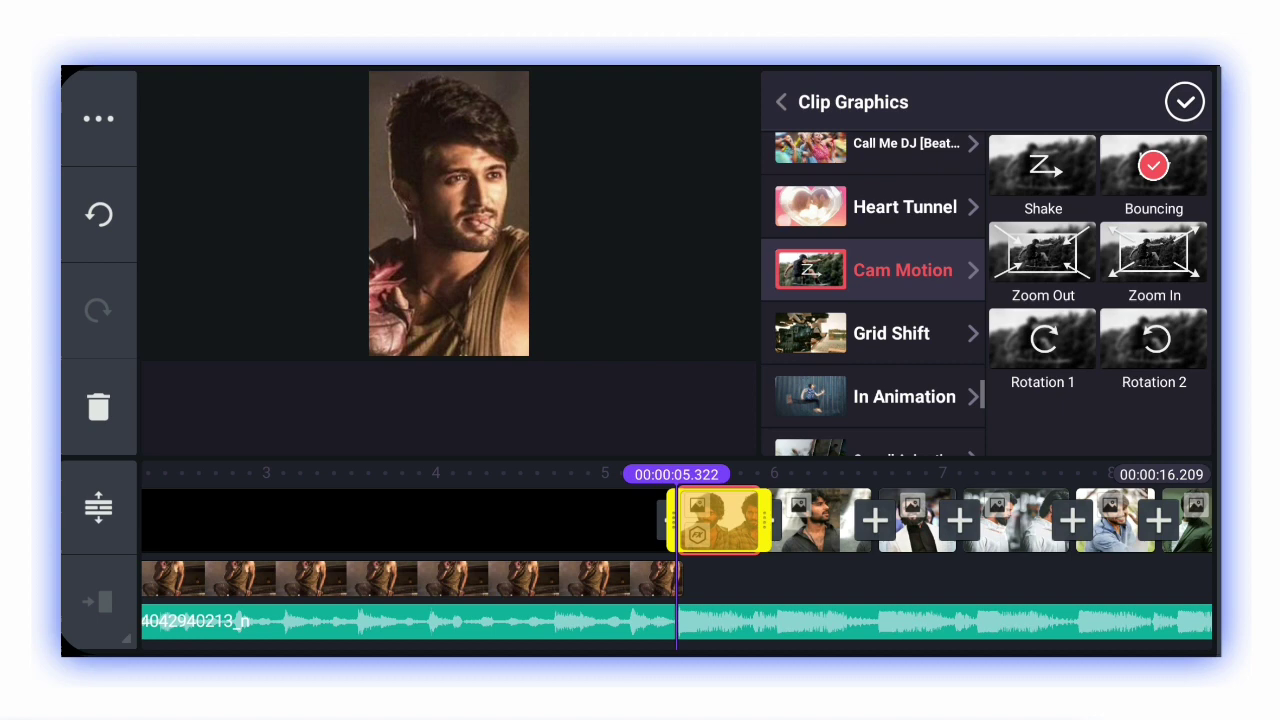
click(1185, 102)
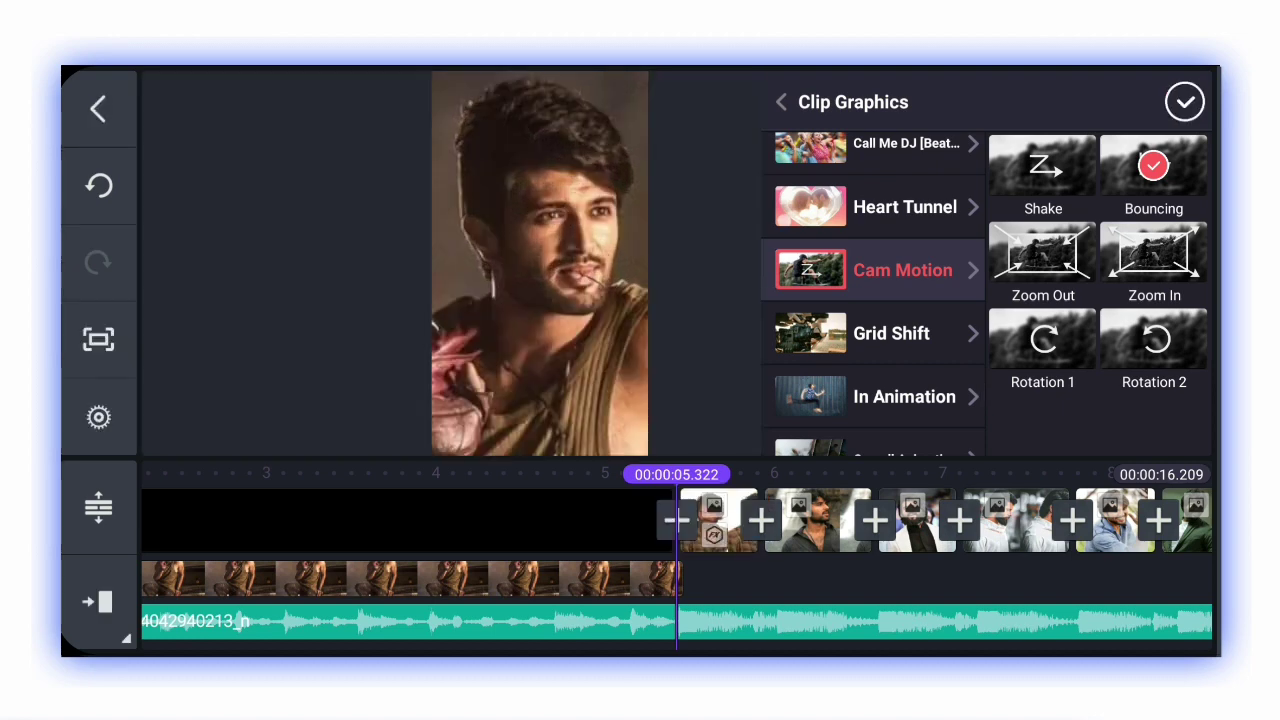
click(818, 520)
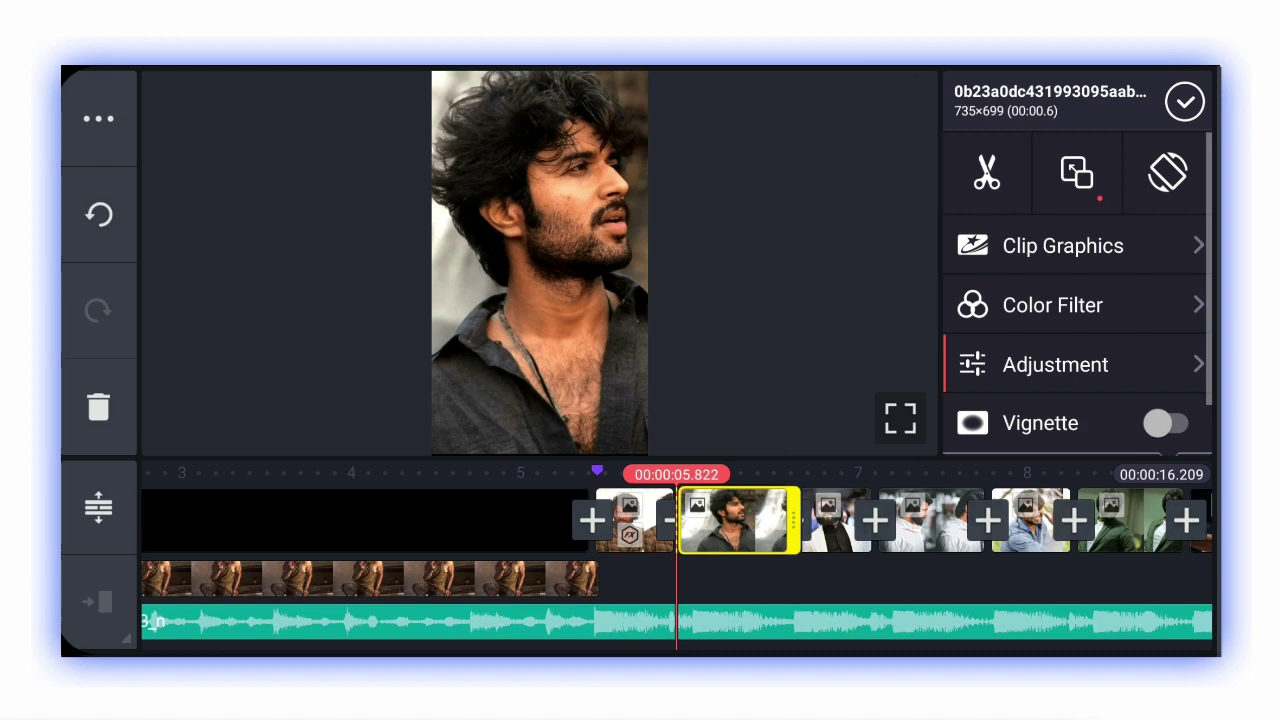
Apply the Cam Motion Bouncing effect to the currently selected photo clip
click(1063, 246)
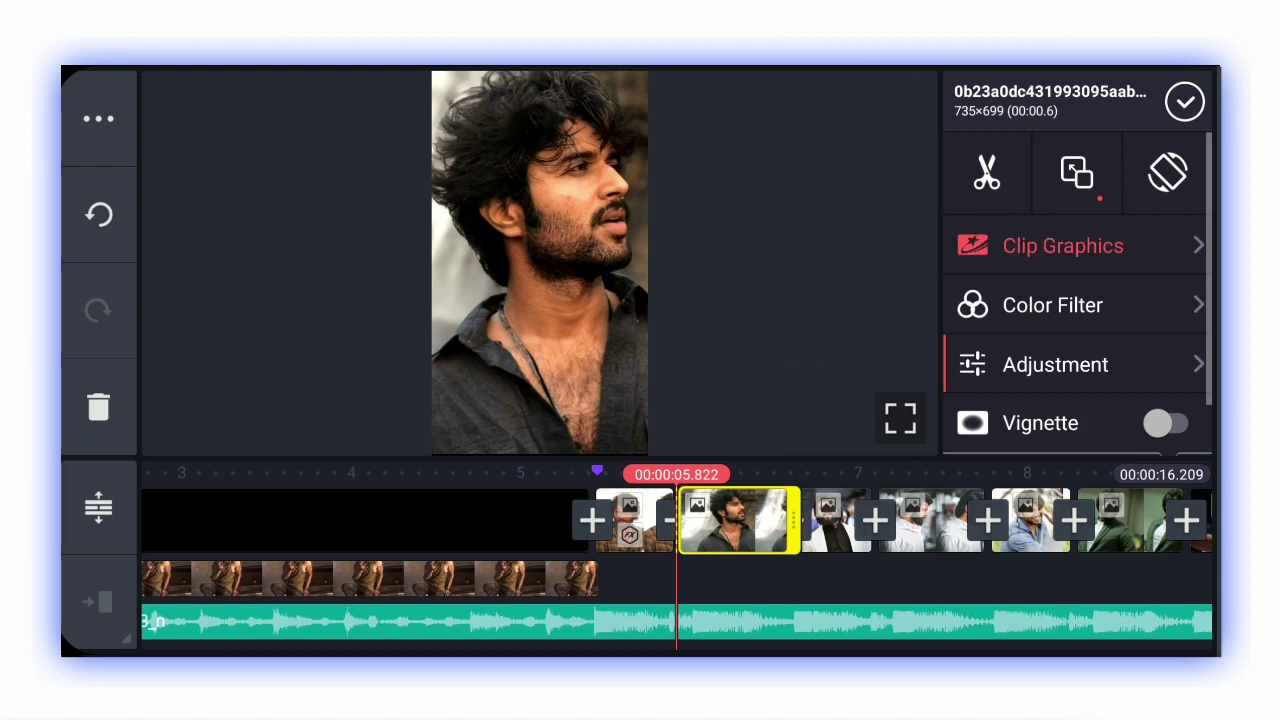
scroll(990, 300, down, 10)
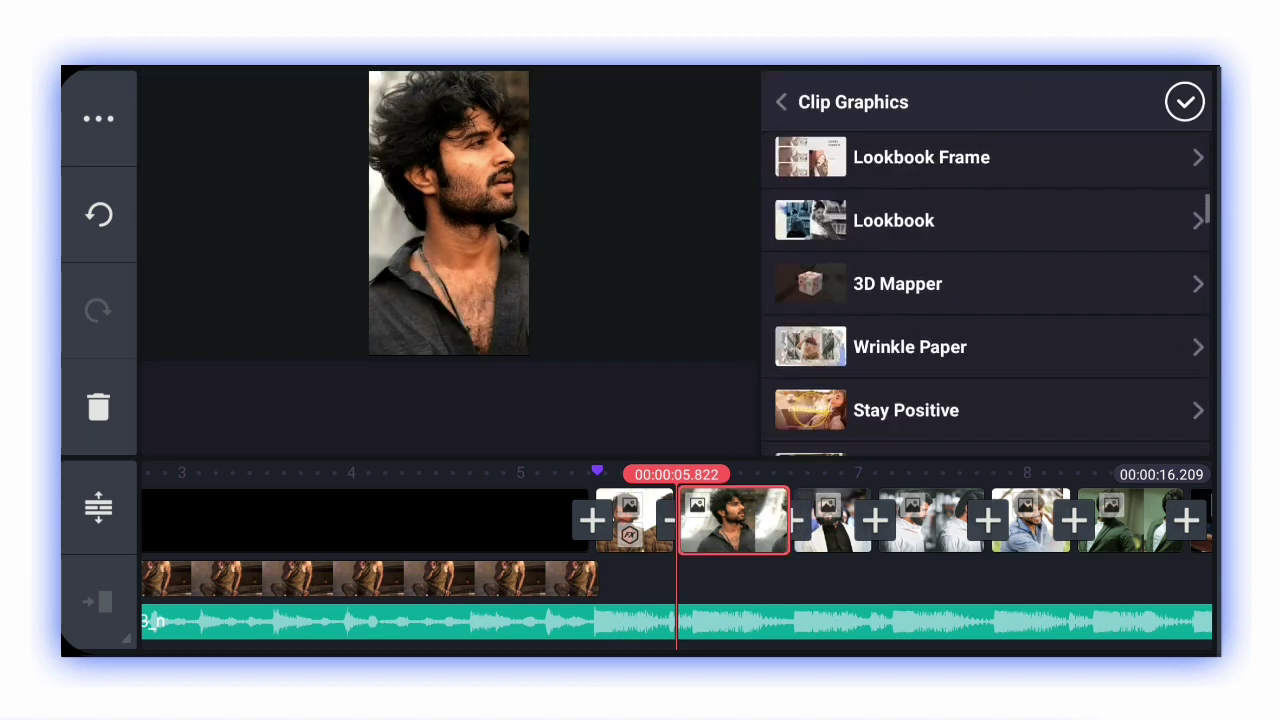
scroll(990, 300, down, 10)
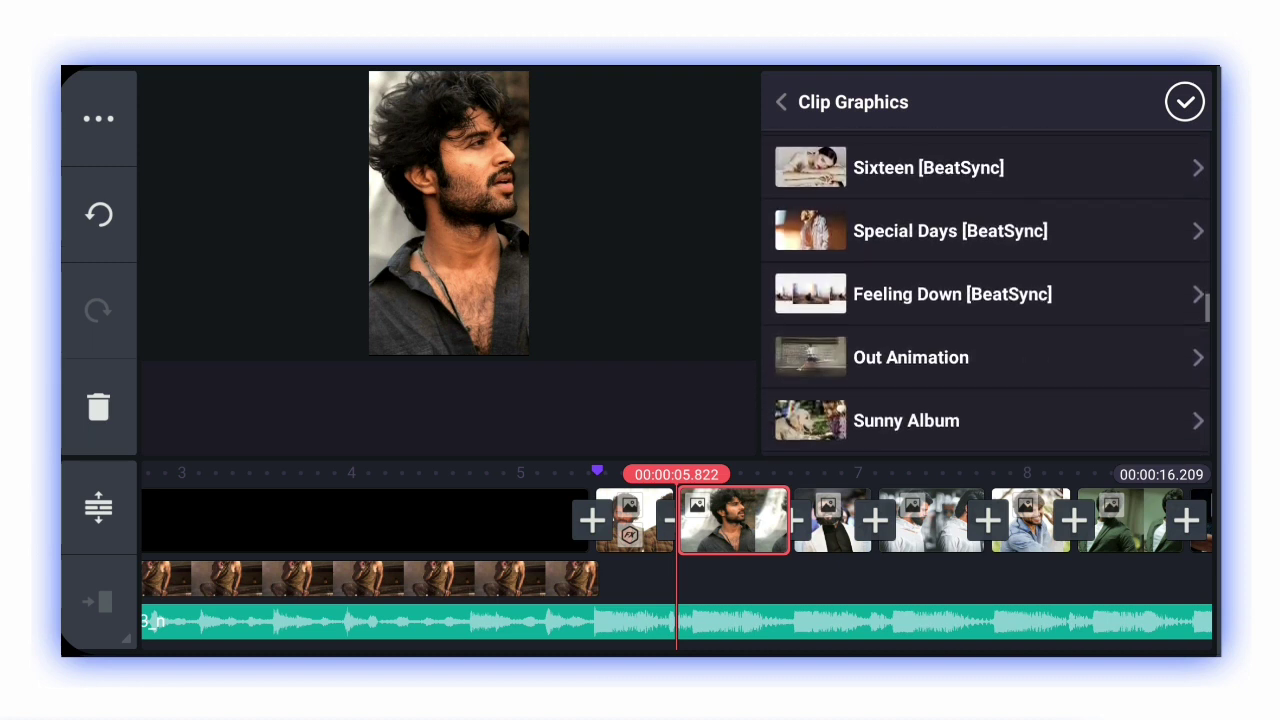
scroll(990, 300, down, 2)
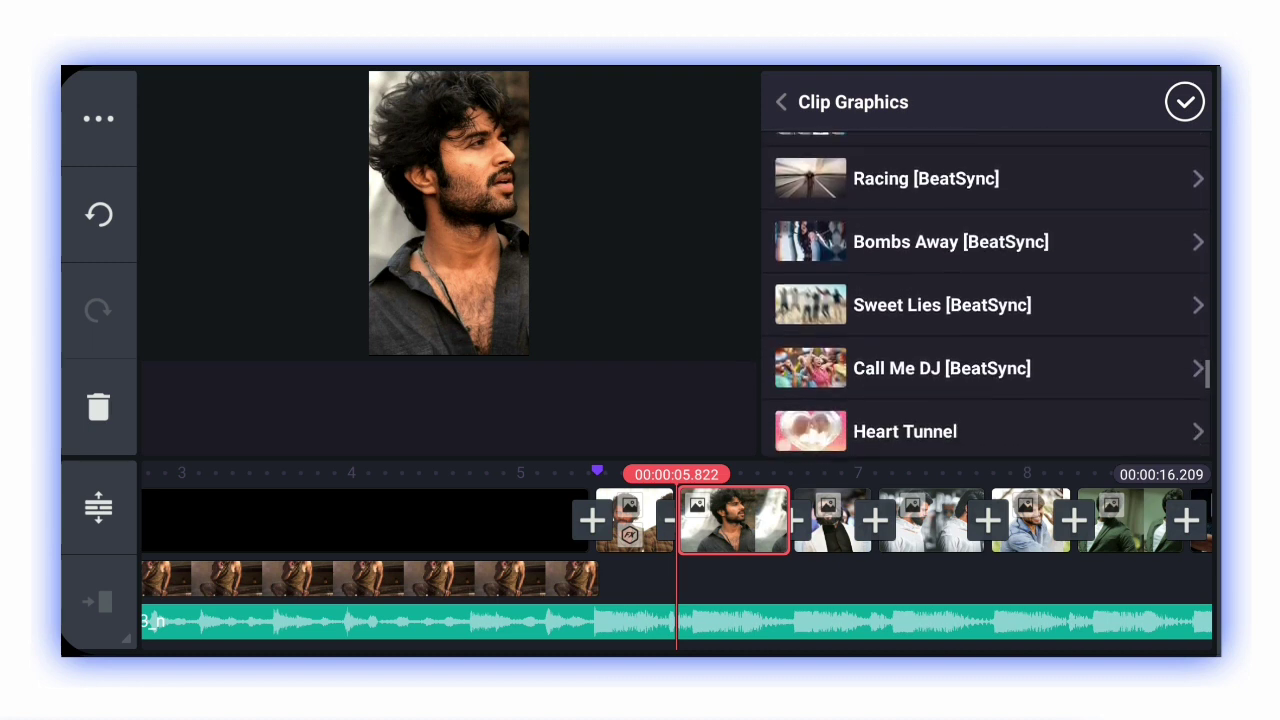
scroll(990, 300, up, 3)
scroll(990, 300, down, 5)
scroll(990, 300, down, 1)
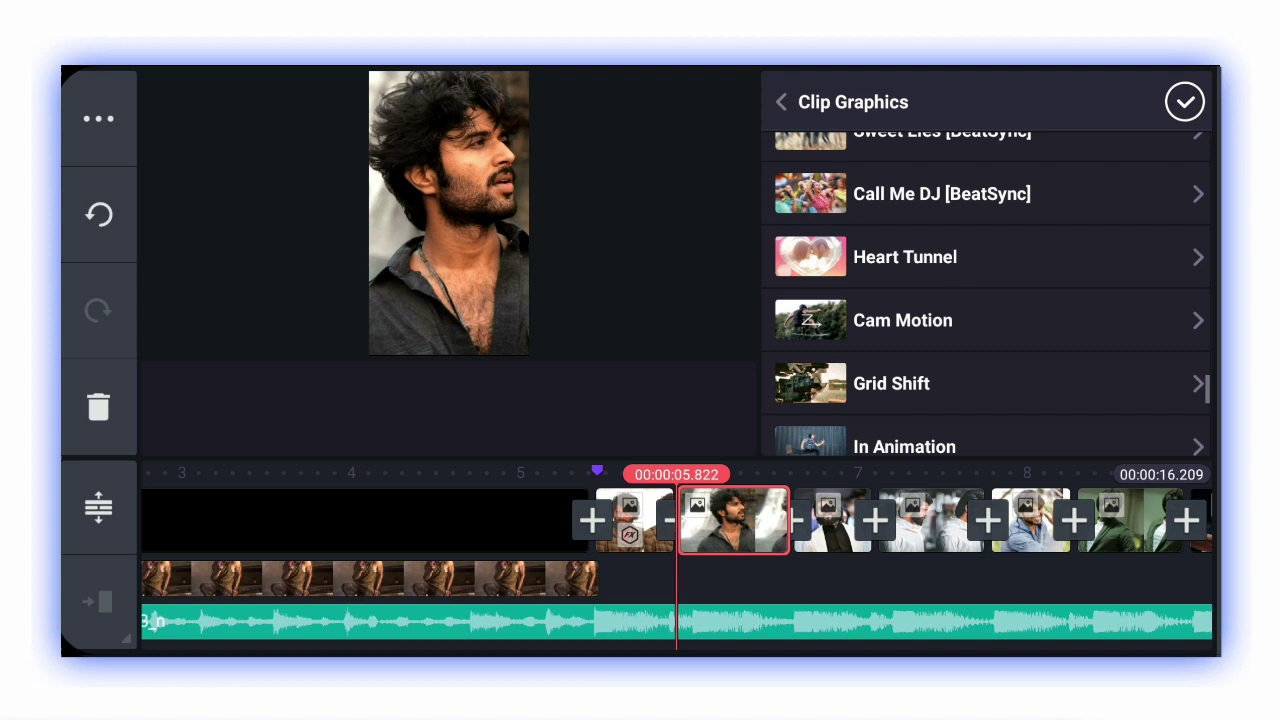
click(903, 330)
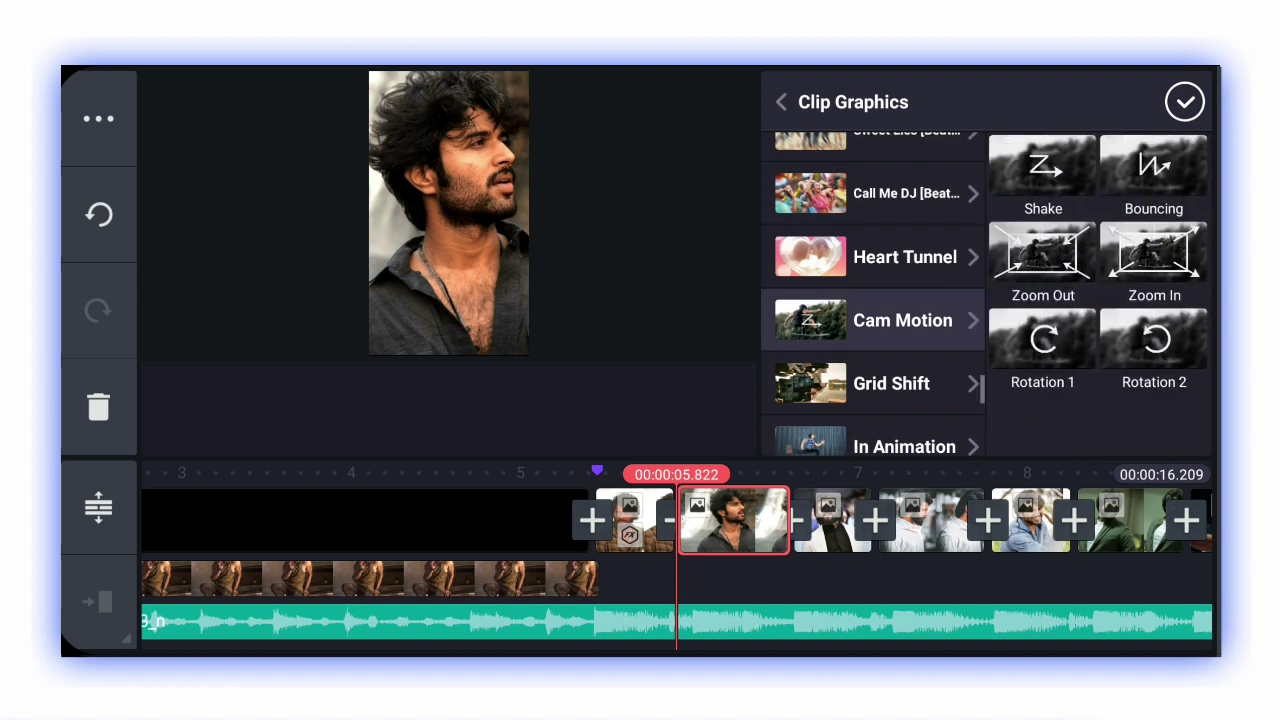
click(1153, 170)
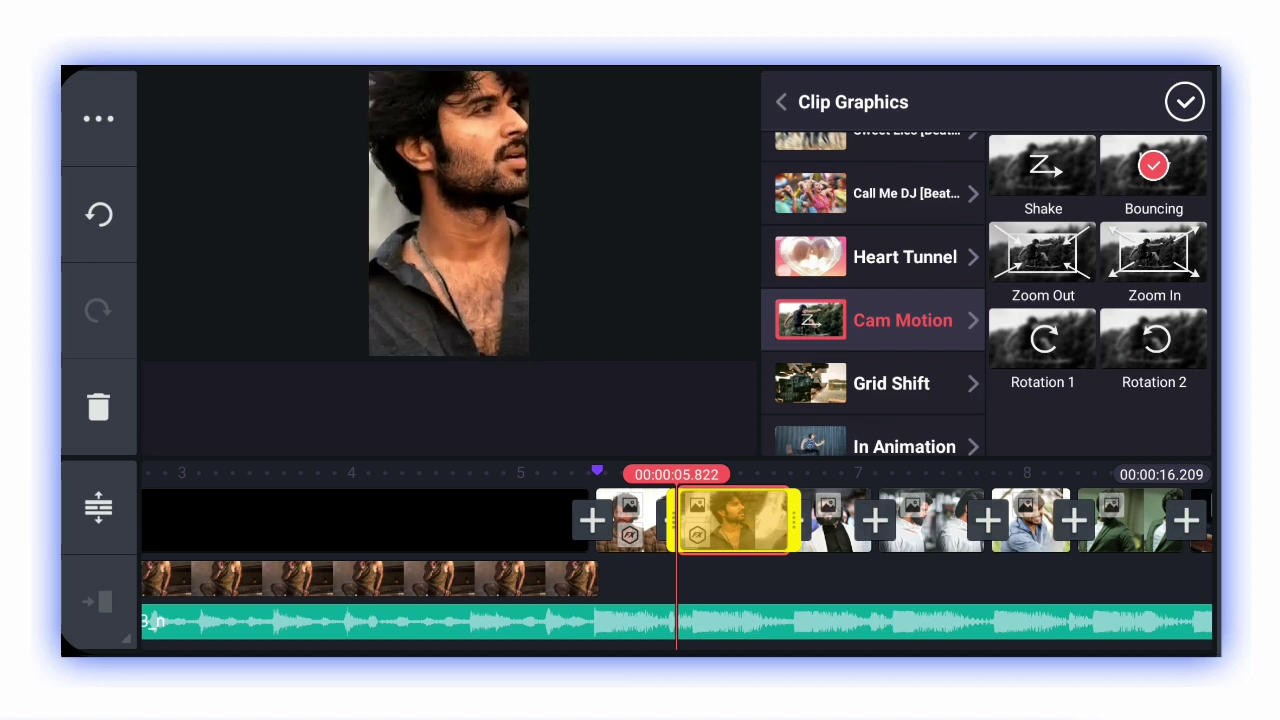
click(1185, 101)
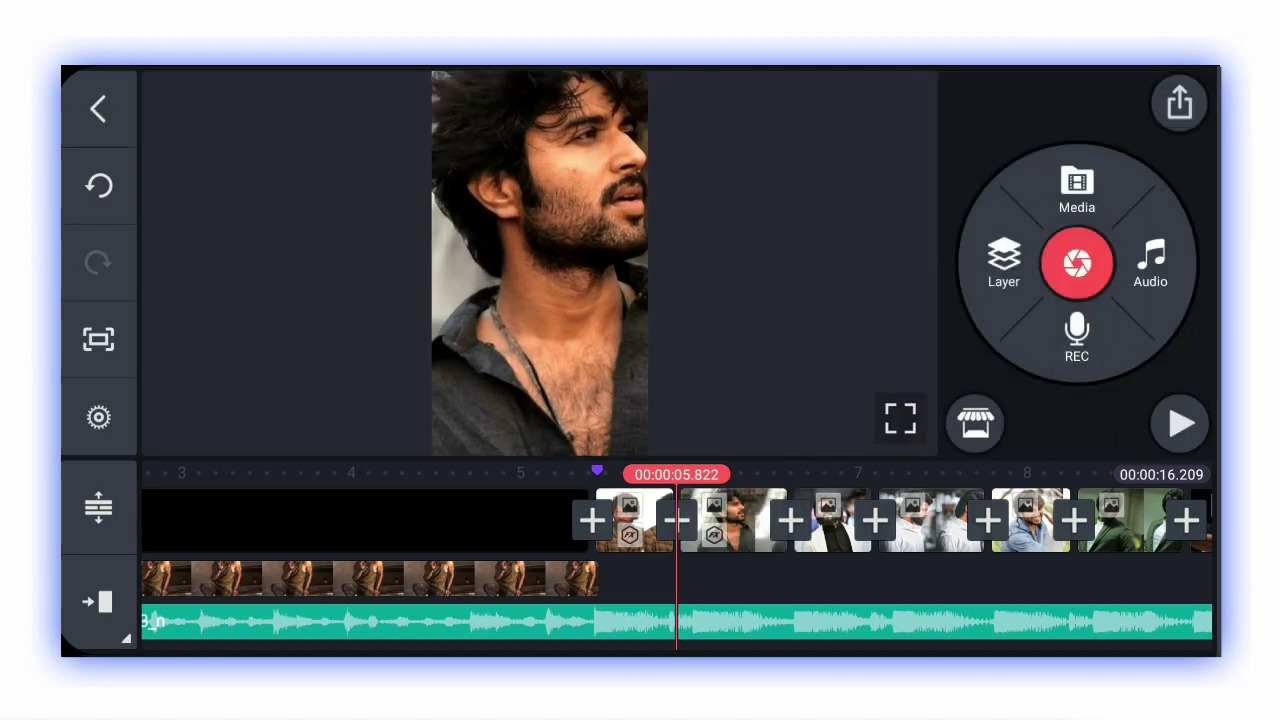
Apply Cam Motion Bouncing to the next photo clip and the last clip
click(735, 520)
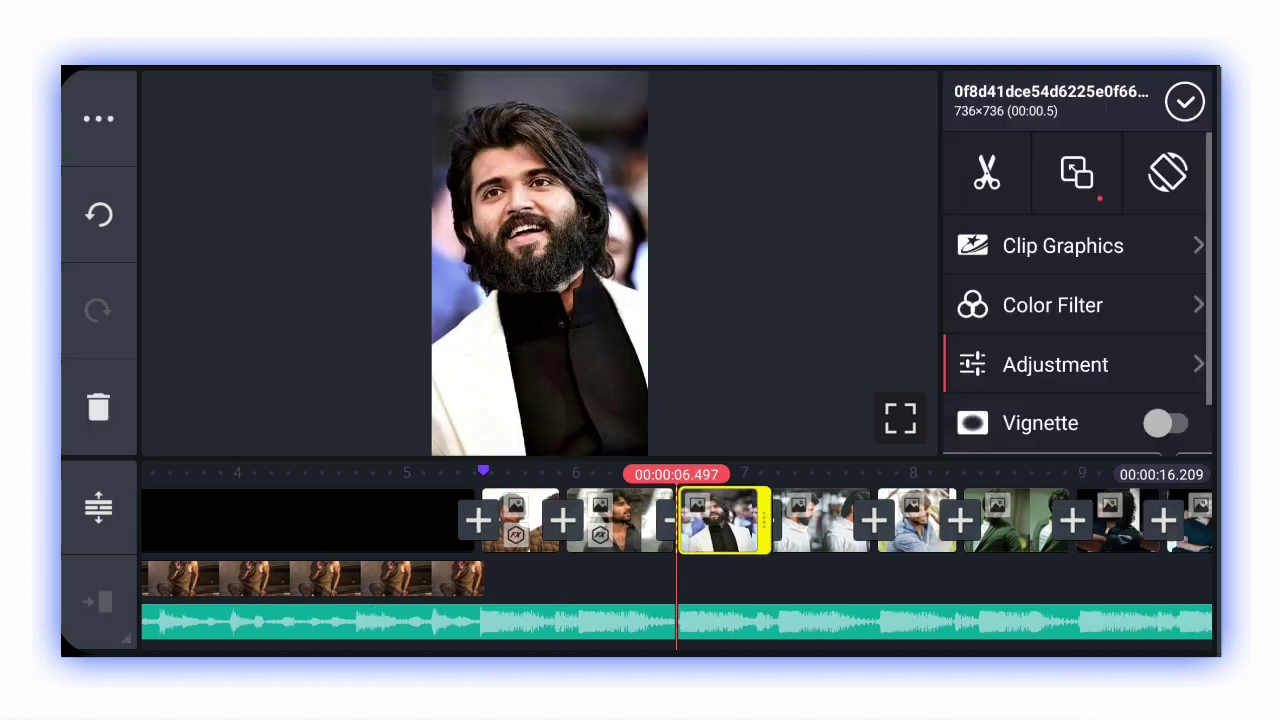
click(1063, 246)
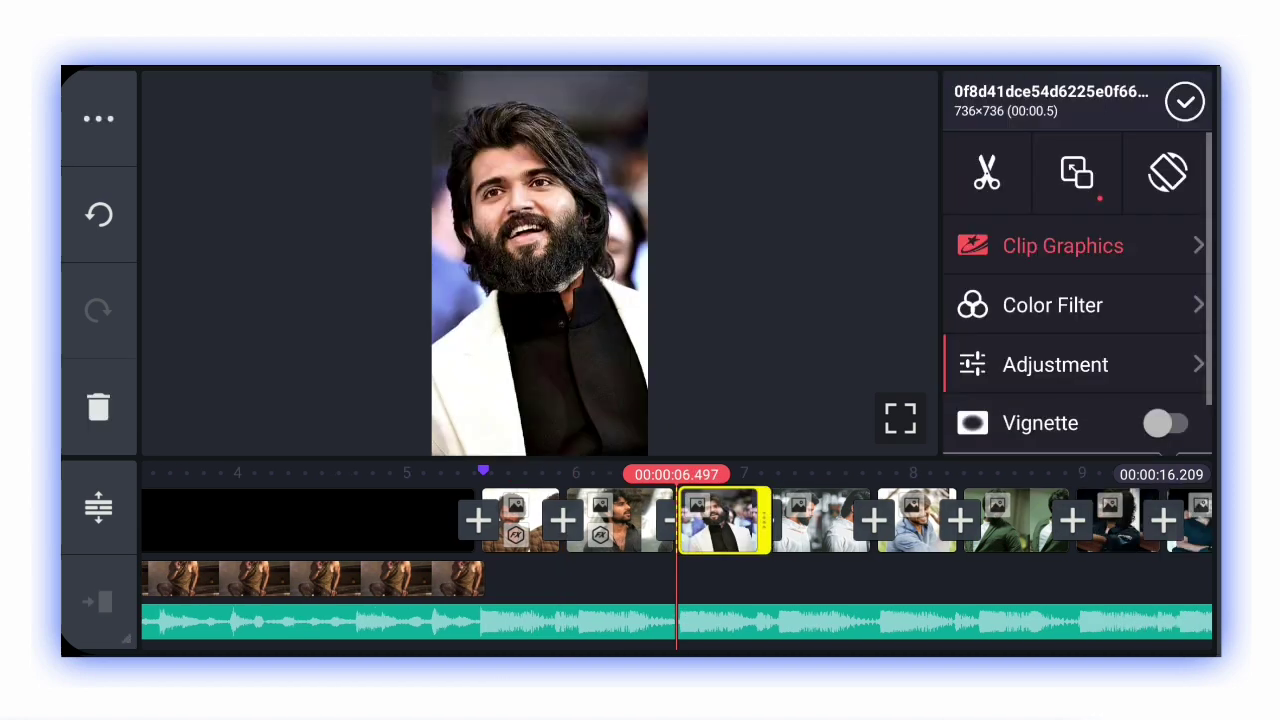
scroll(990, 300, down, 10)
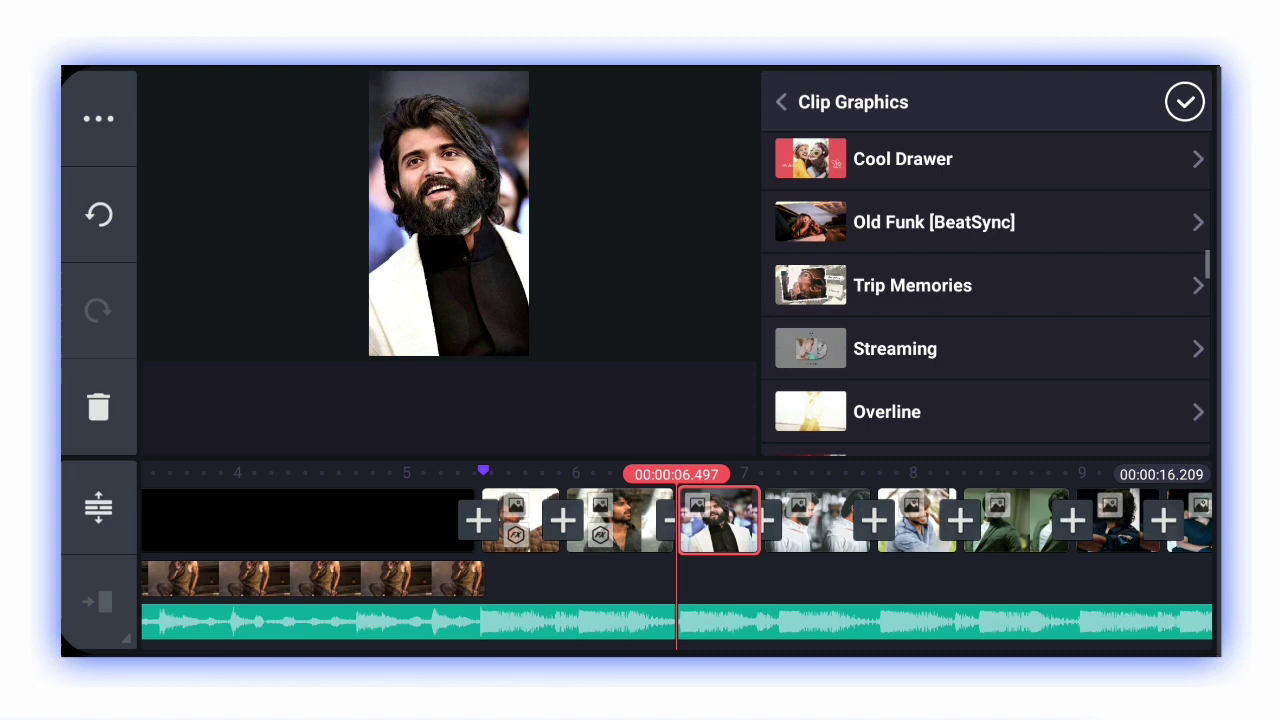
scroll(990, 300, down, 10)
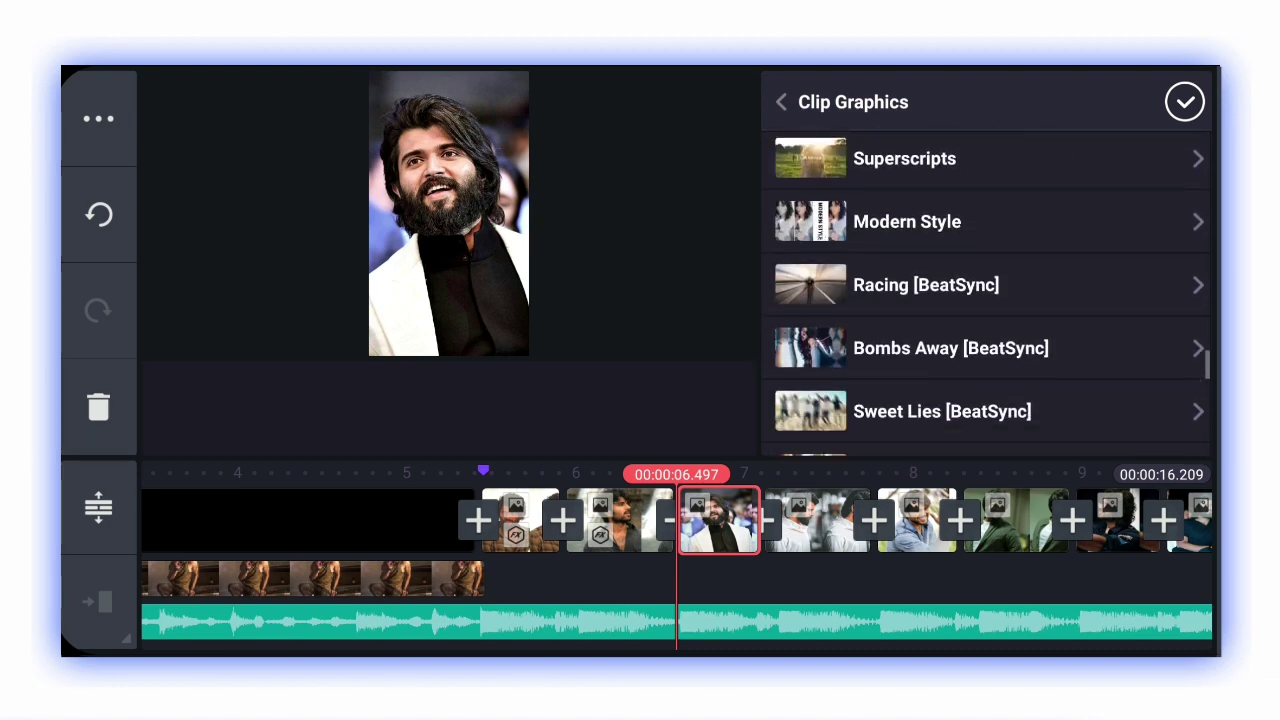
scroll(990, 300, up, 5)
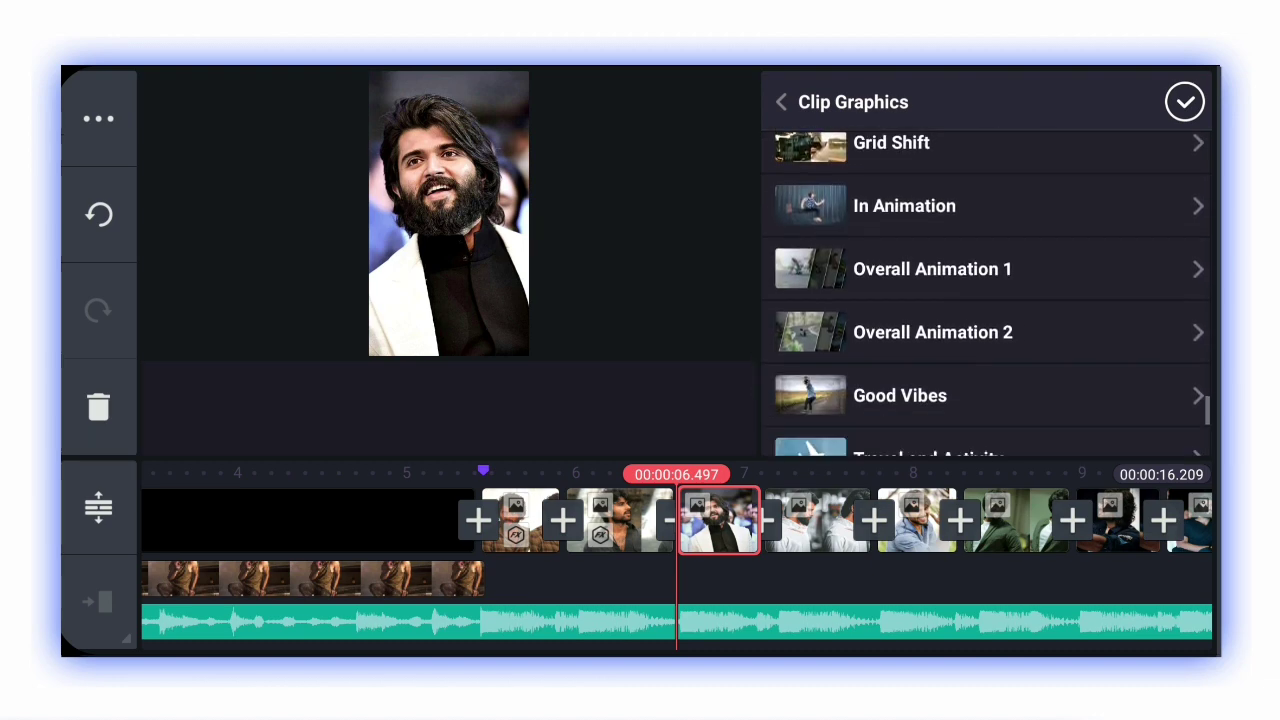
click(880, 257)
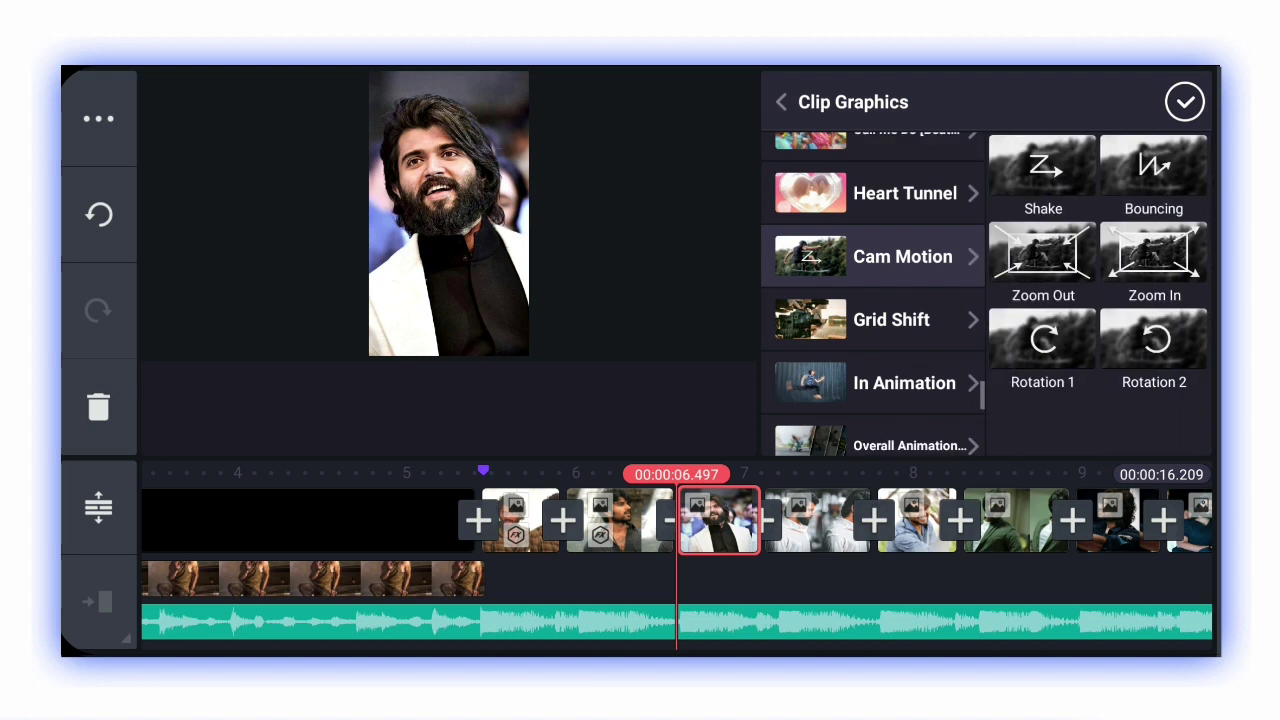
click(1153, 175)
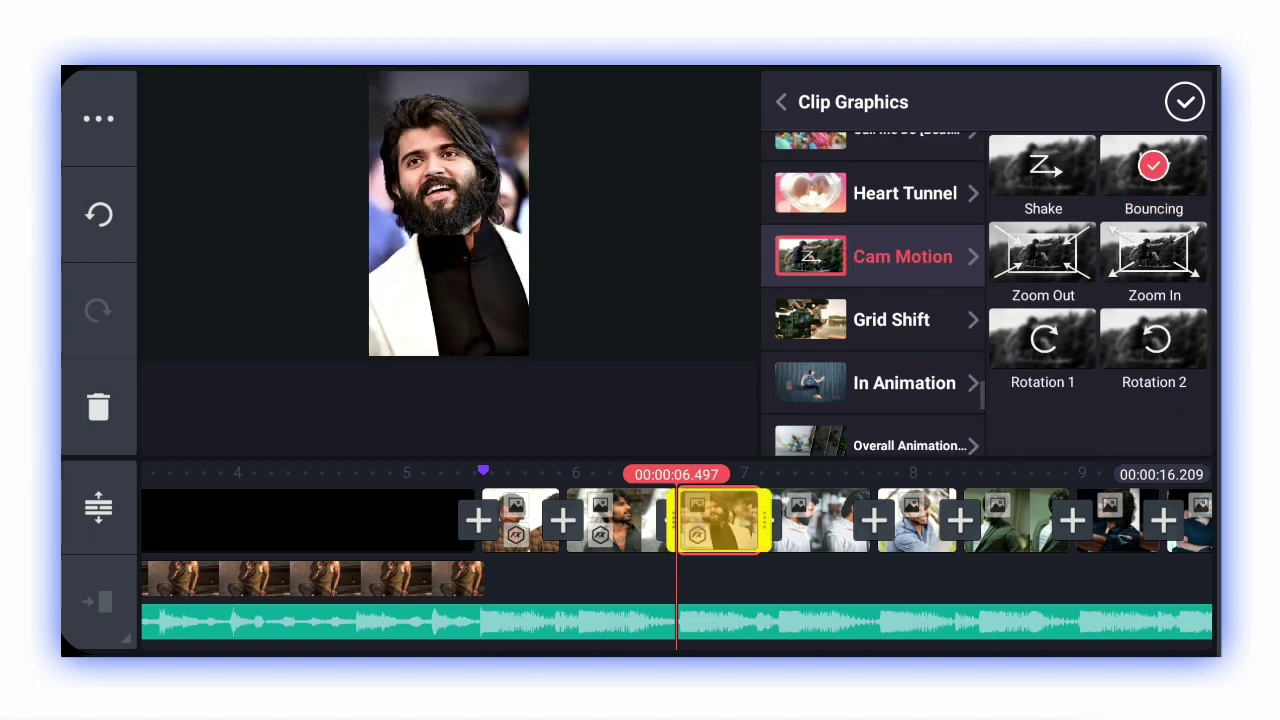
click(1184, 102)
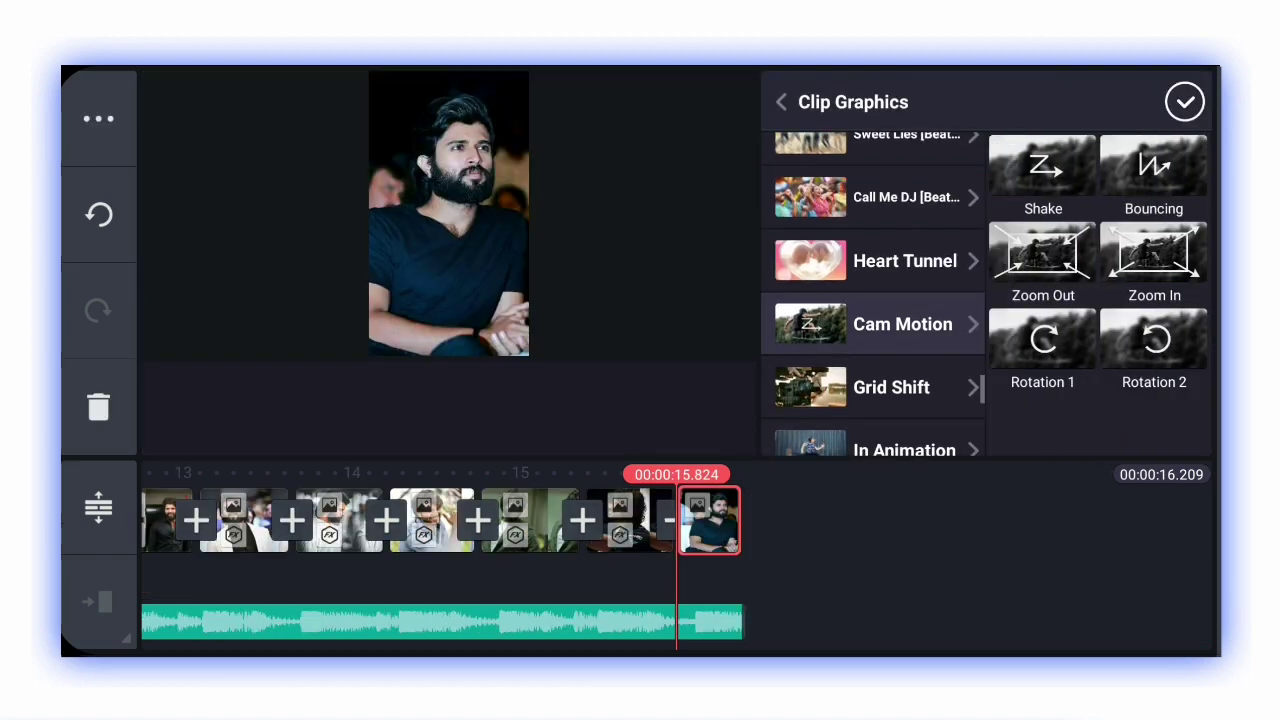
click(1153, 175)
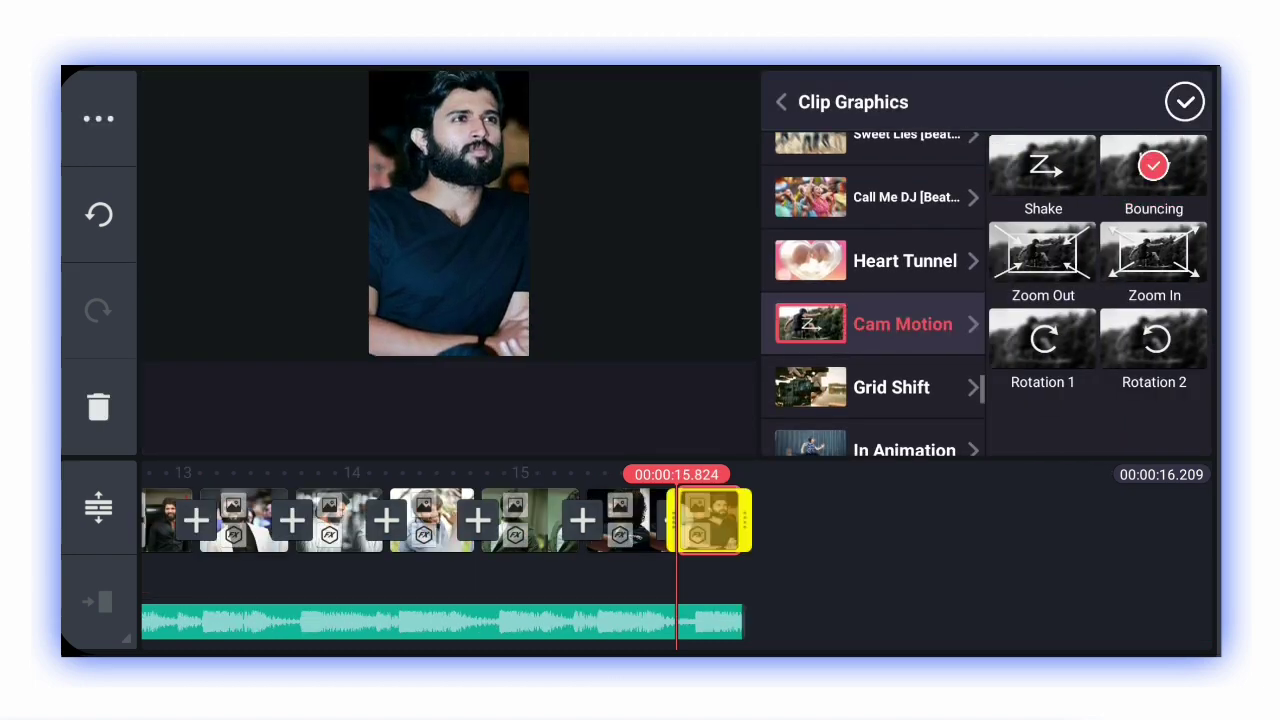
click(1184, 102)
At 0:00, add a white full-frame Background layer lasting about five seconds
drag(300, 520, 1100, 520)
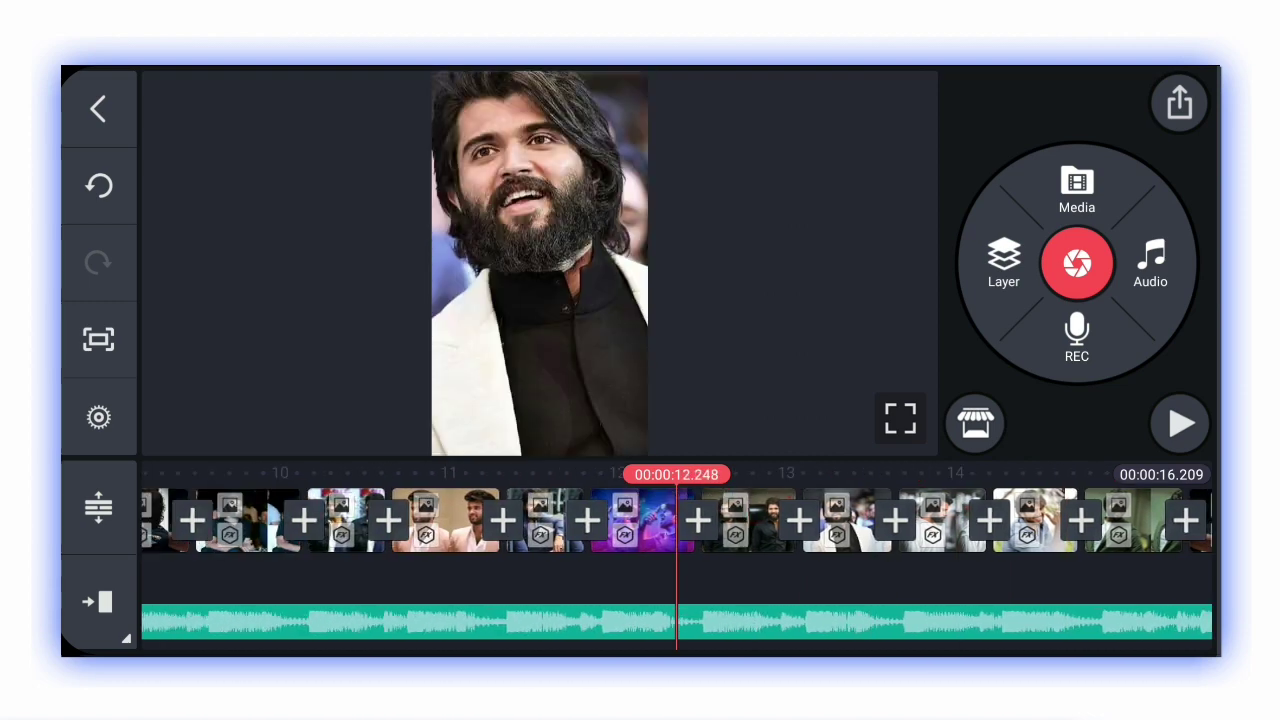
drag(400, 580, 950, 580)
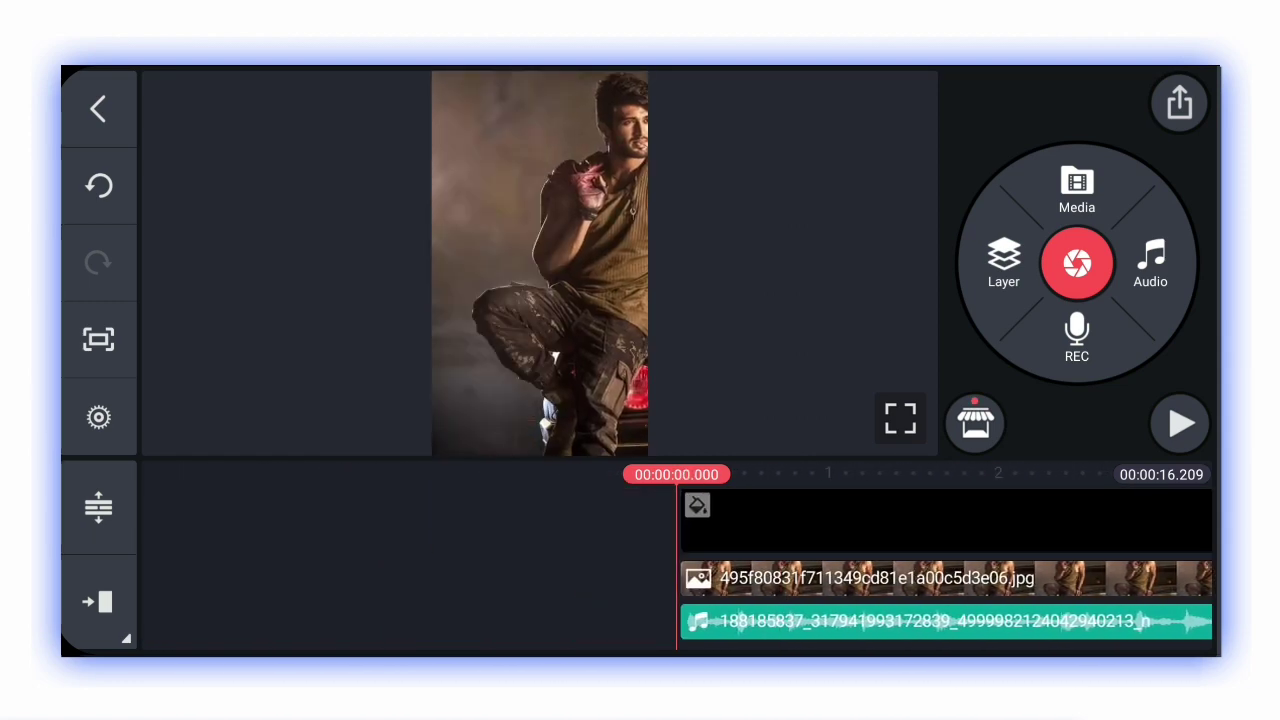
drag(1190, 580, 920, 580)
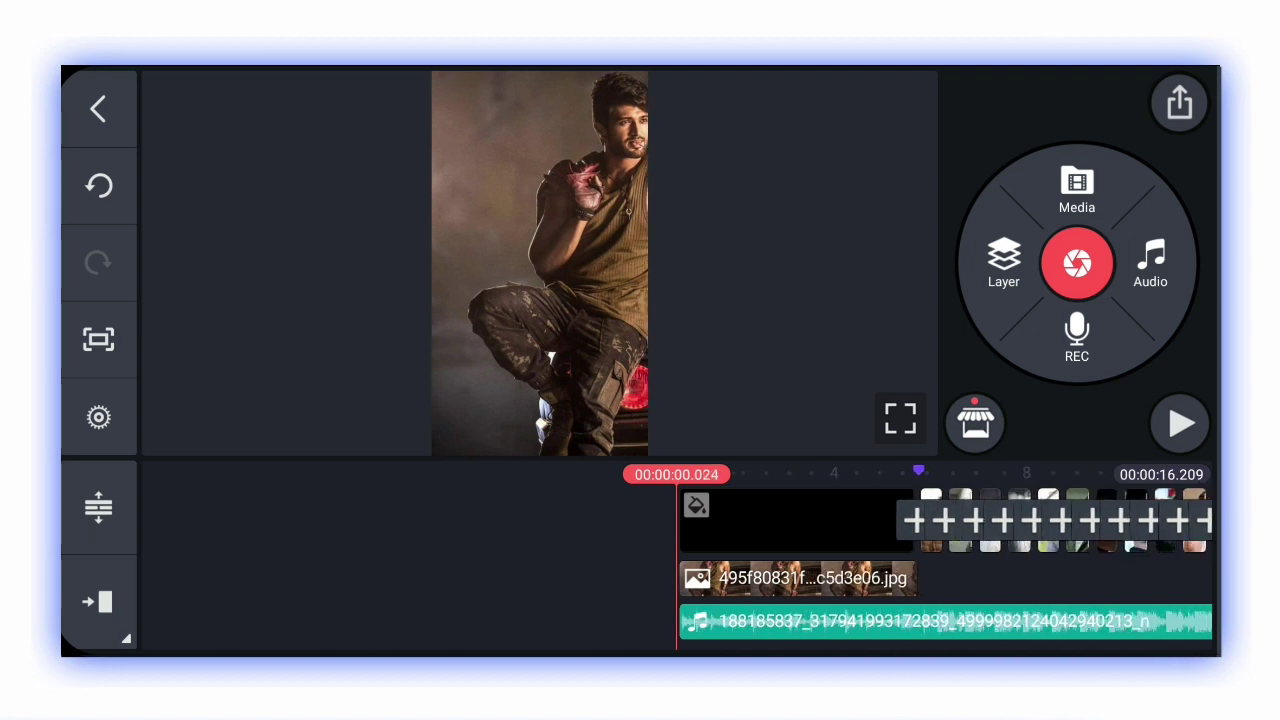
drag(800, 580, 803, 580)
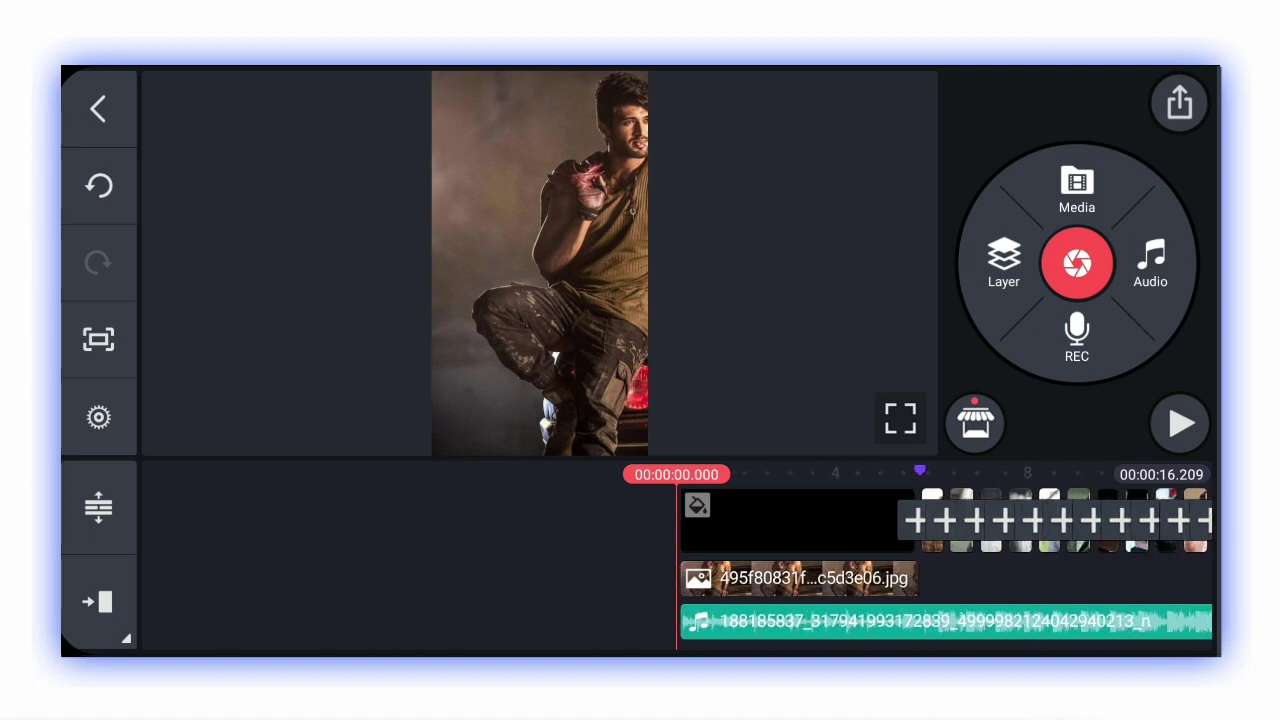
click(1004, 262)
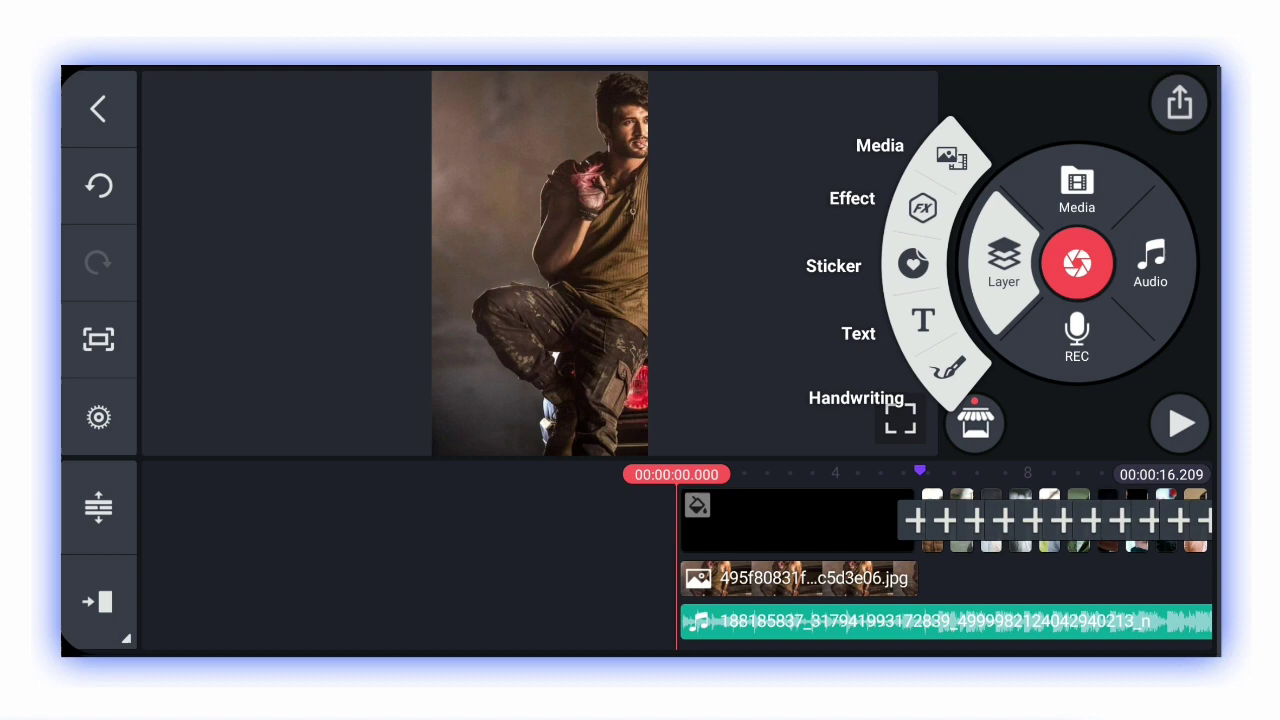
click(940, 148)
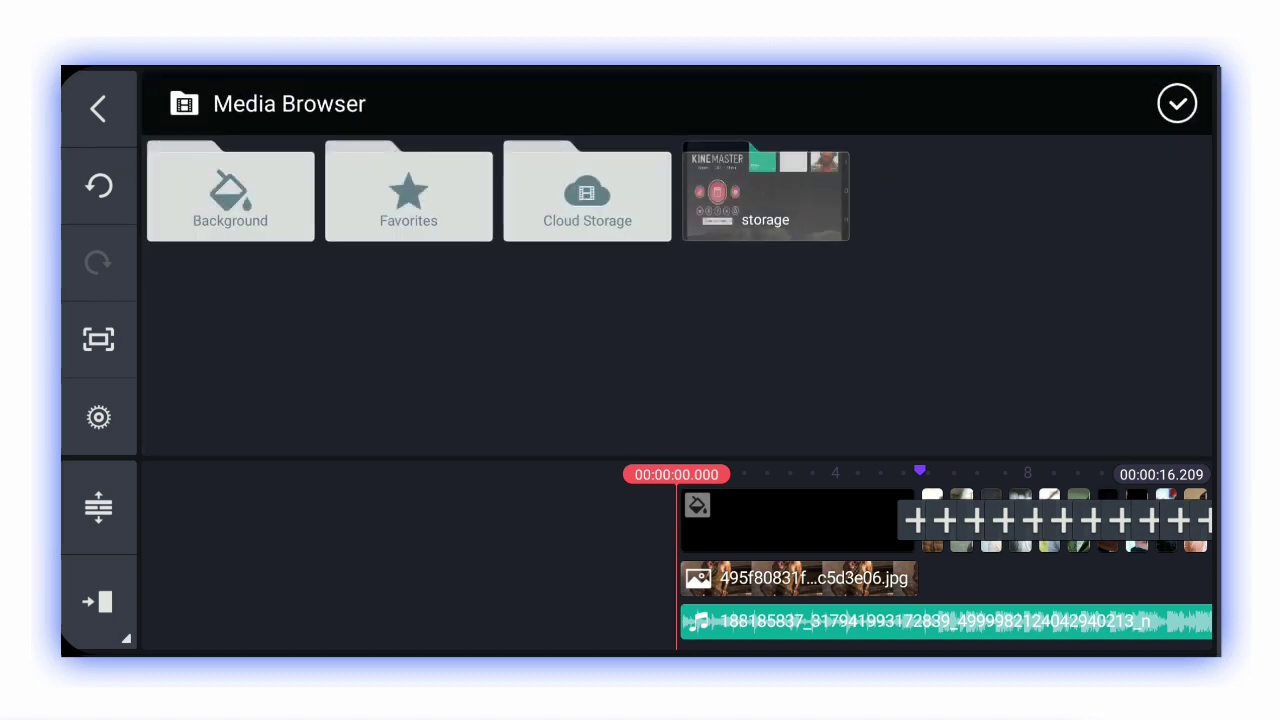
click(230, 192)
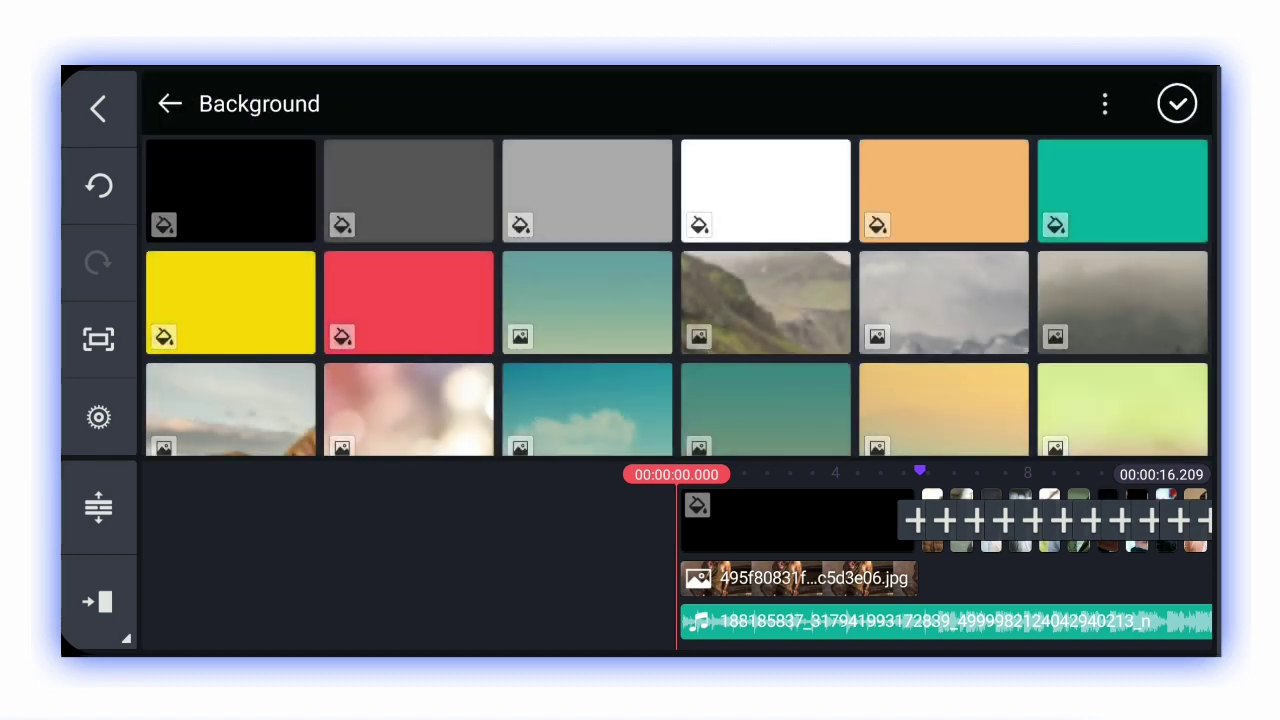
click(765, 190)
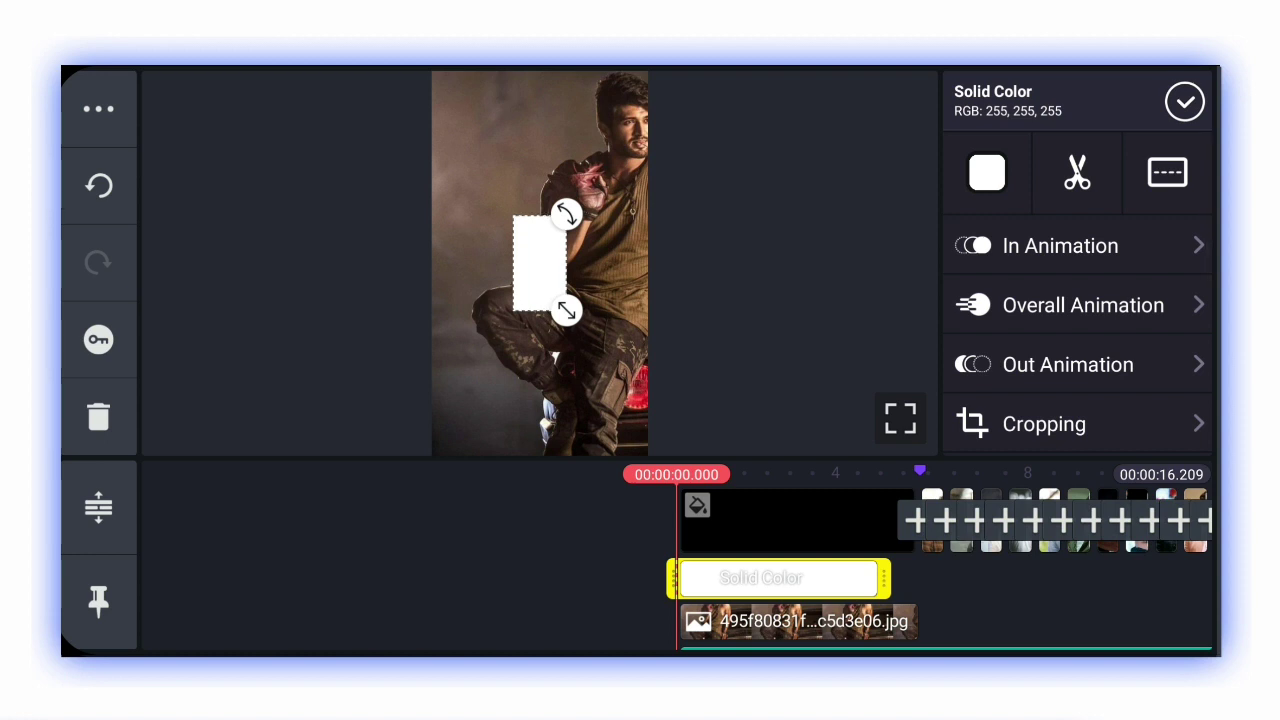
drag(566, 311, 640, 448)
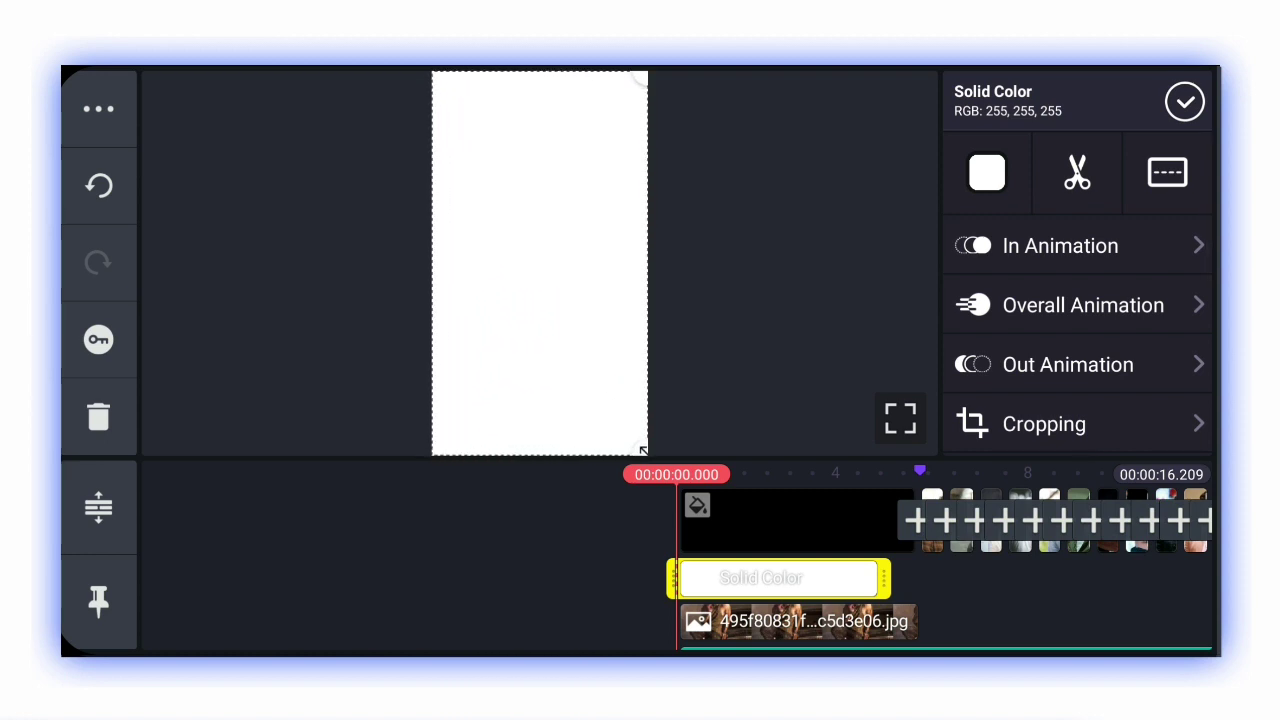
drag(884, 578, 904, 578)
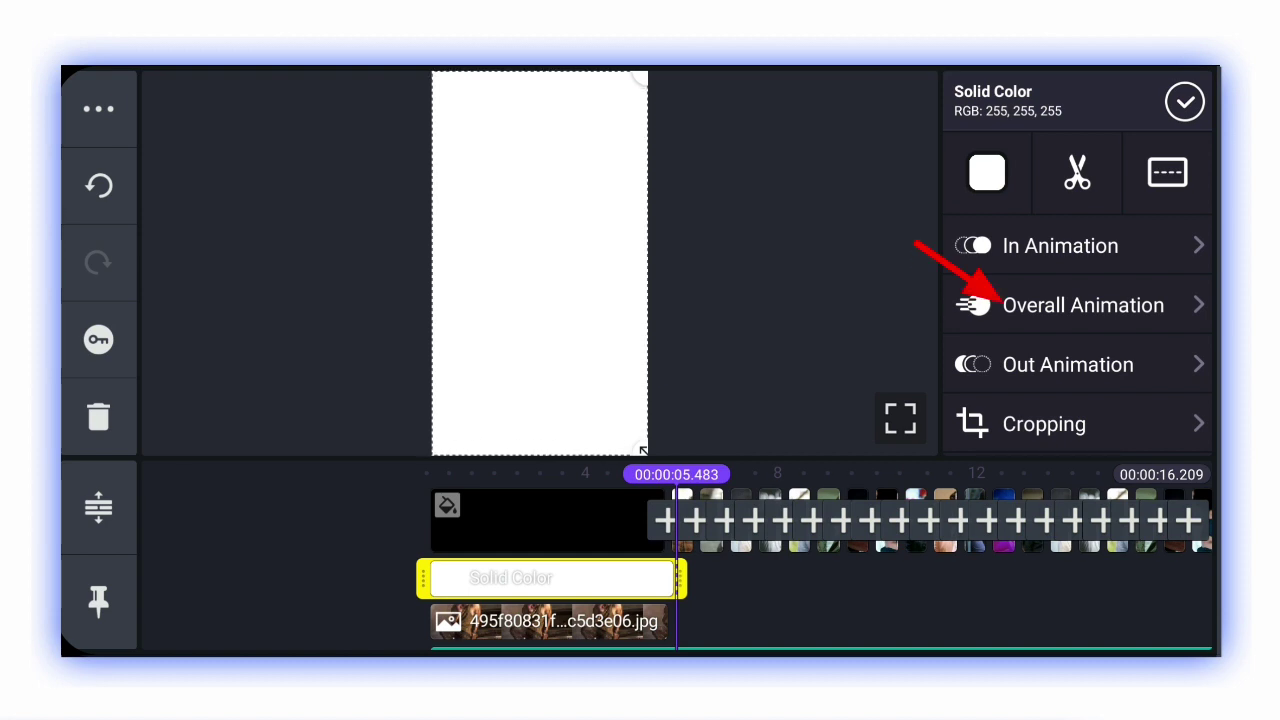
Apply the Flicker overall animation to the white solid-colour layer
click(1083, 305)
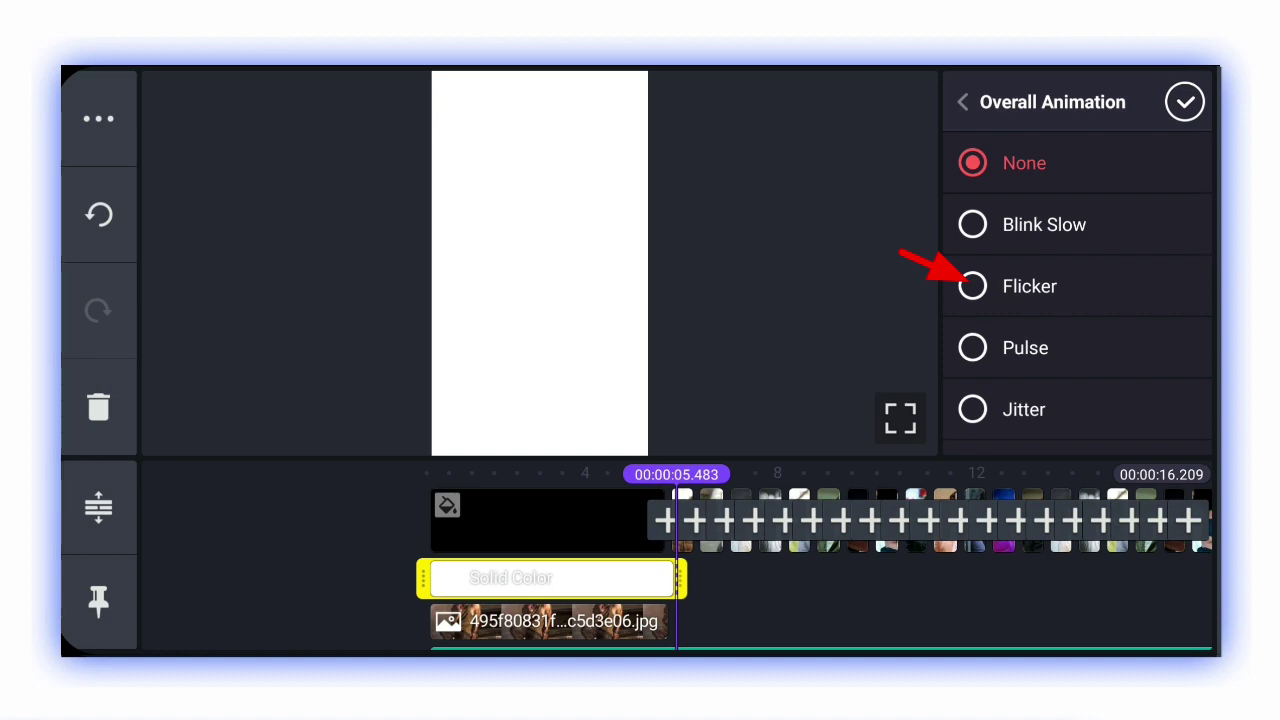
click(972, 286)
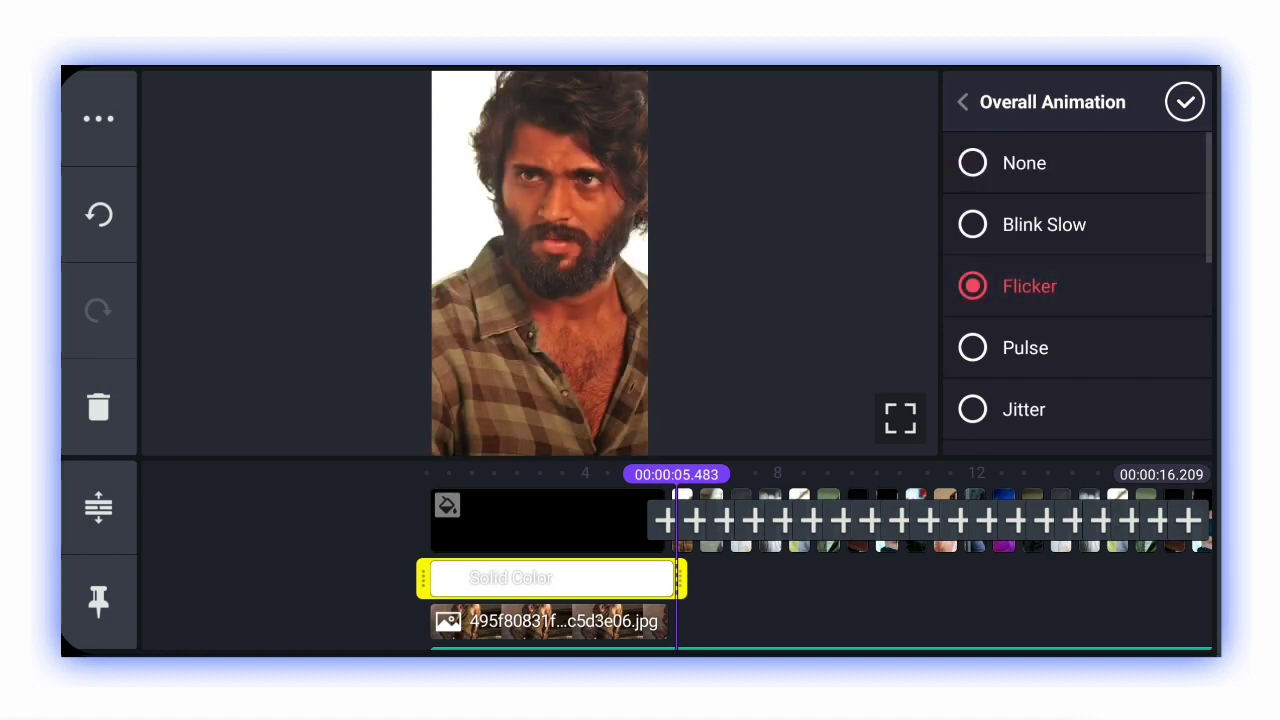
click(1185, 102)
click(550, 474)
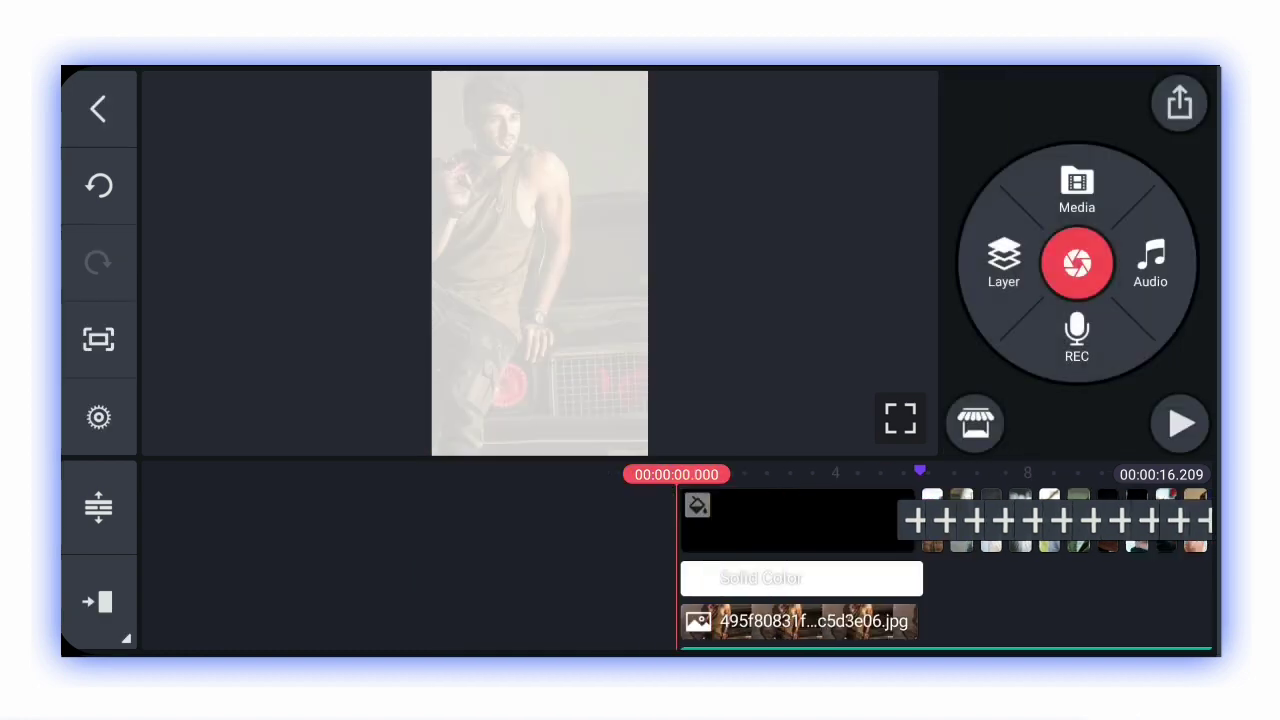
mouse_move(900, 600)
mouse_down()
mouse_move(640, 600)
mouse_move(950, 600)
mouse_up()
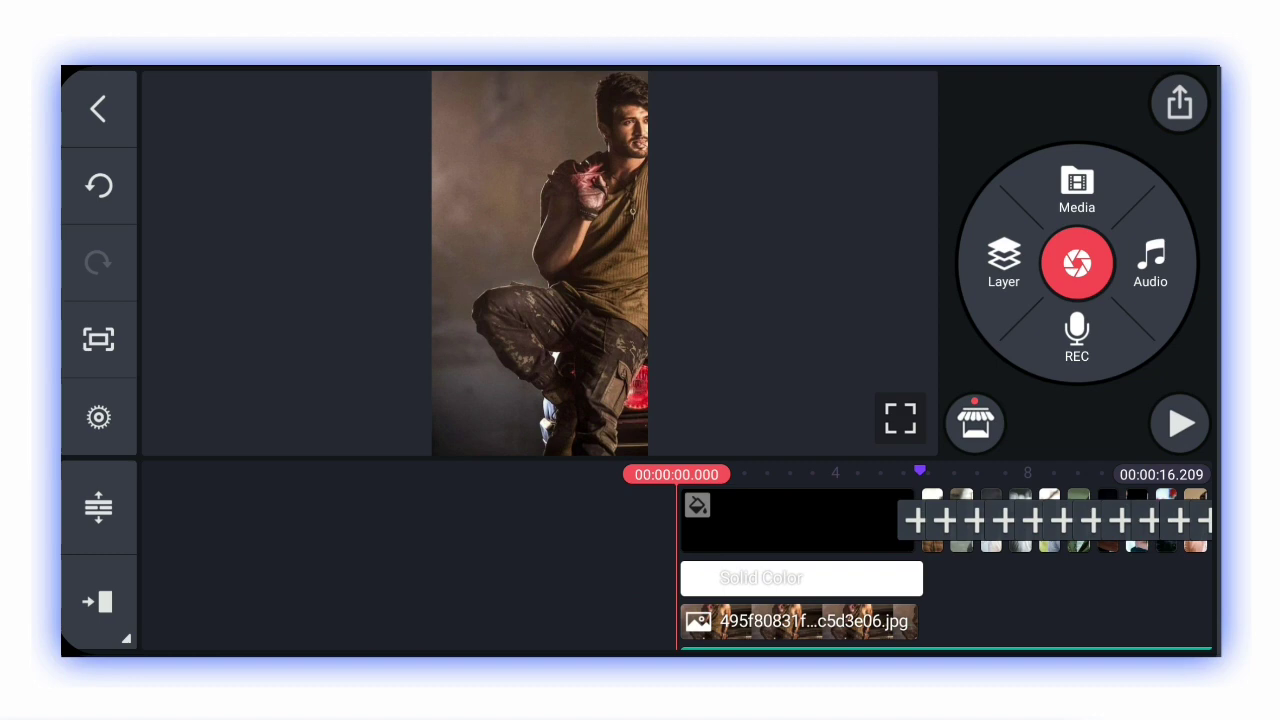
Play the video in the enlarged preview and pause near 6.9 seconds
click(900, 418)
click(1181, 425)
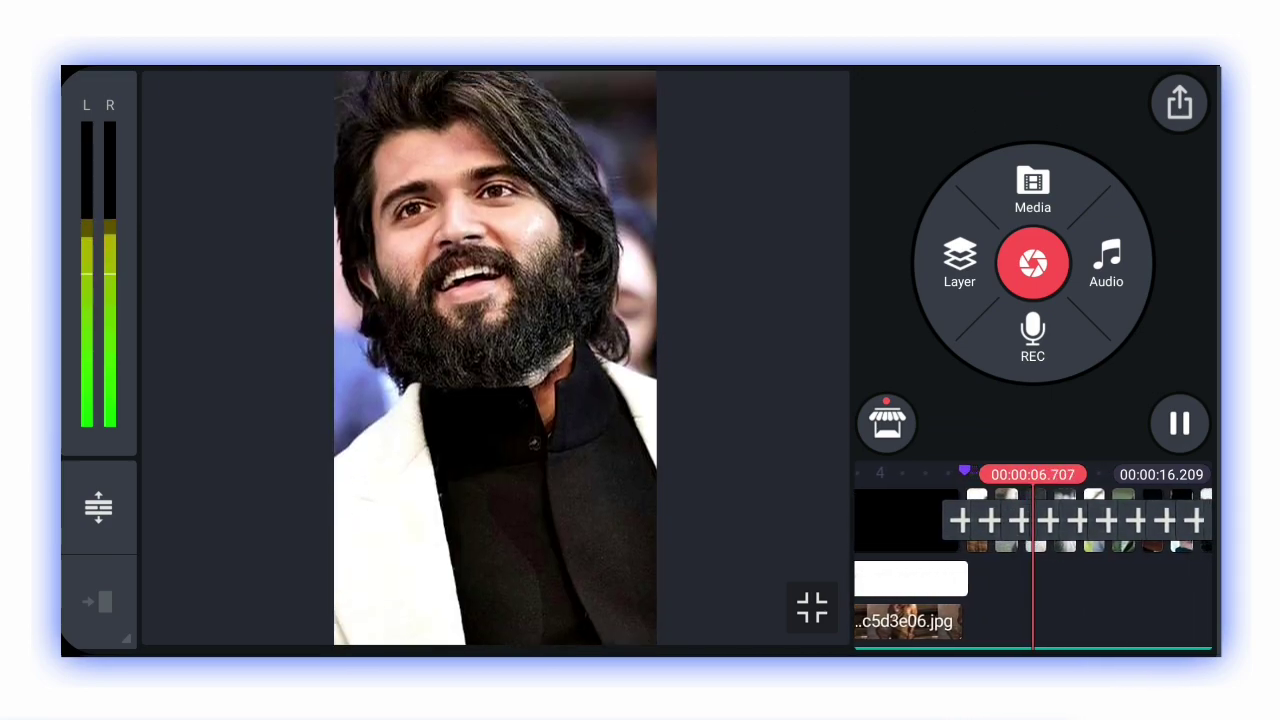
click(1180, 424)
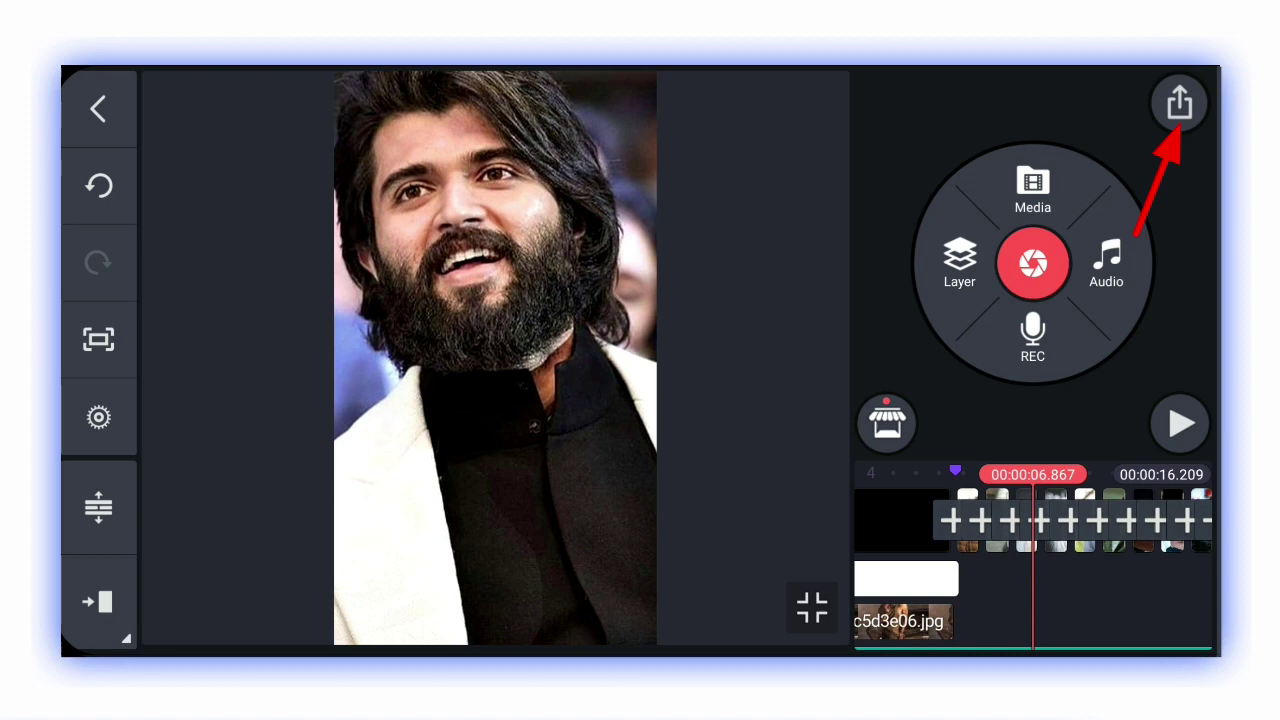
Export the video at HD 720p, 30 fps
click(1180, 103)
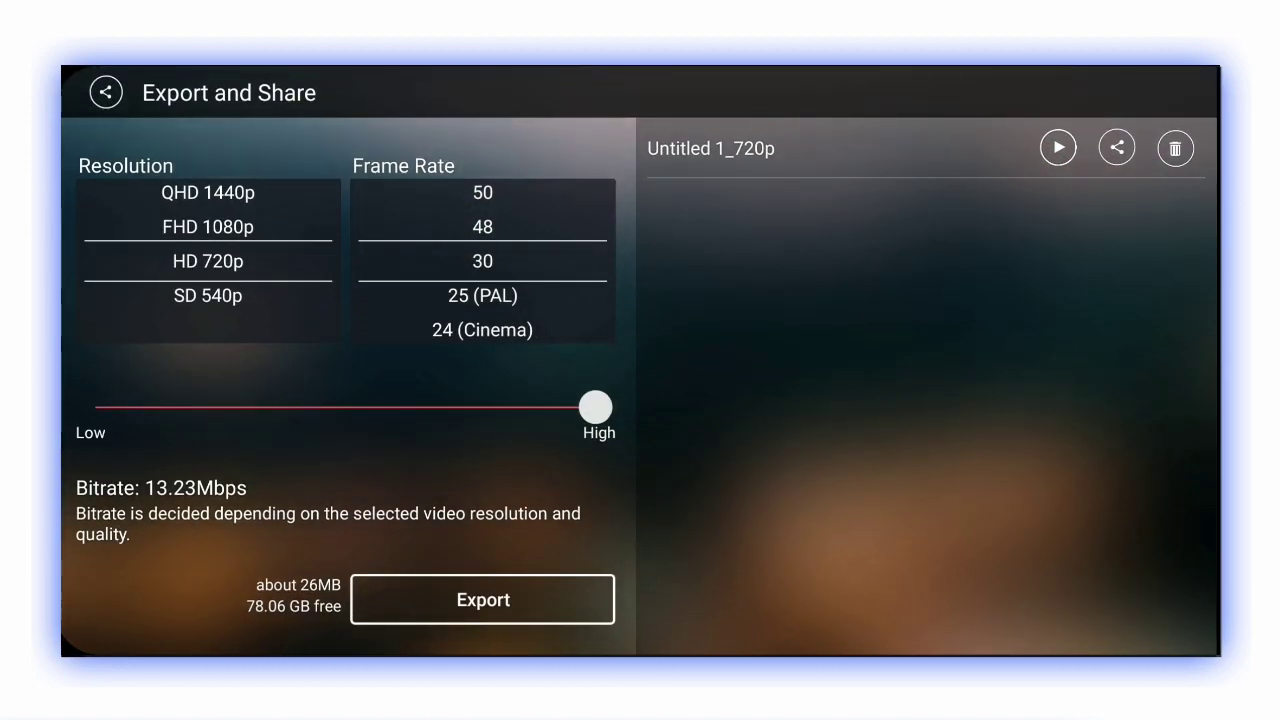
click(483, 600)
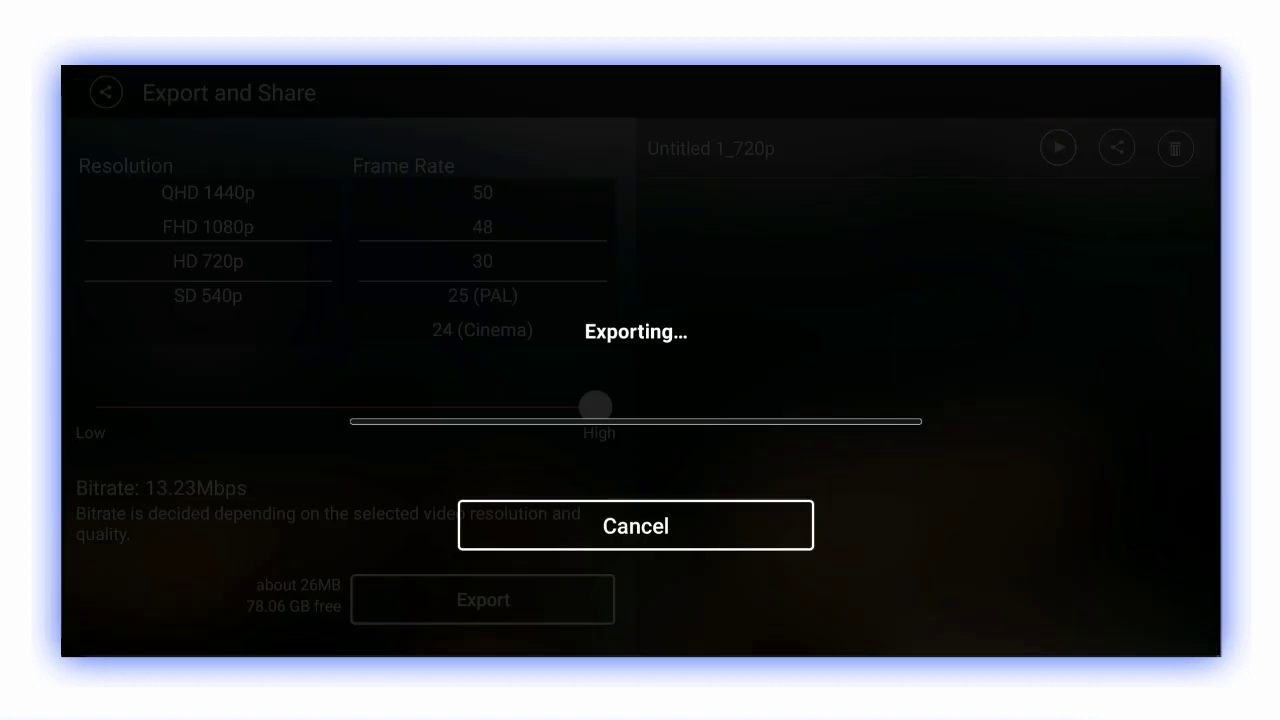